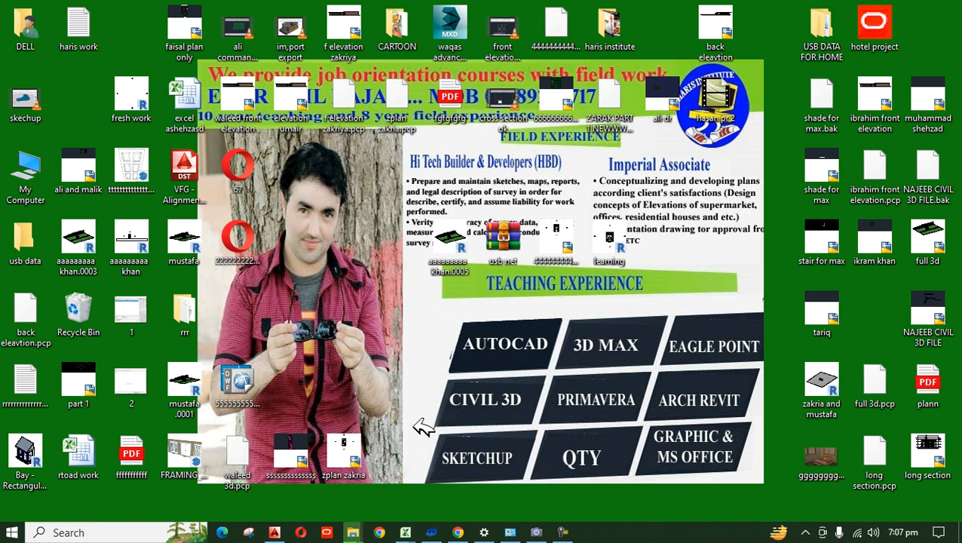
Launch the Imperial version of Civil 3D 2014.
left_click(22, 527)
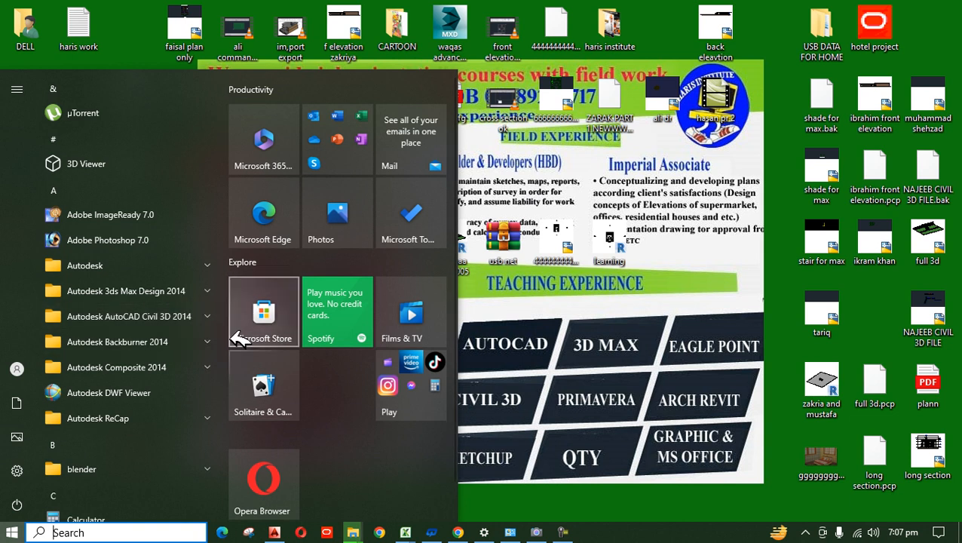
left_click(137, 306)
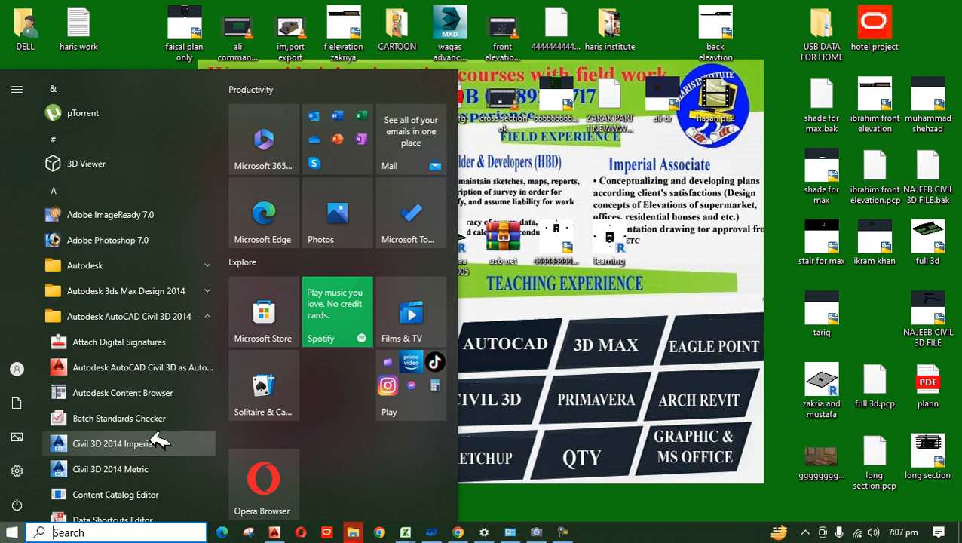
left_click(159, 443)
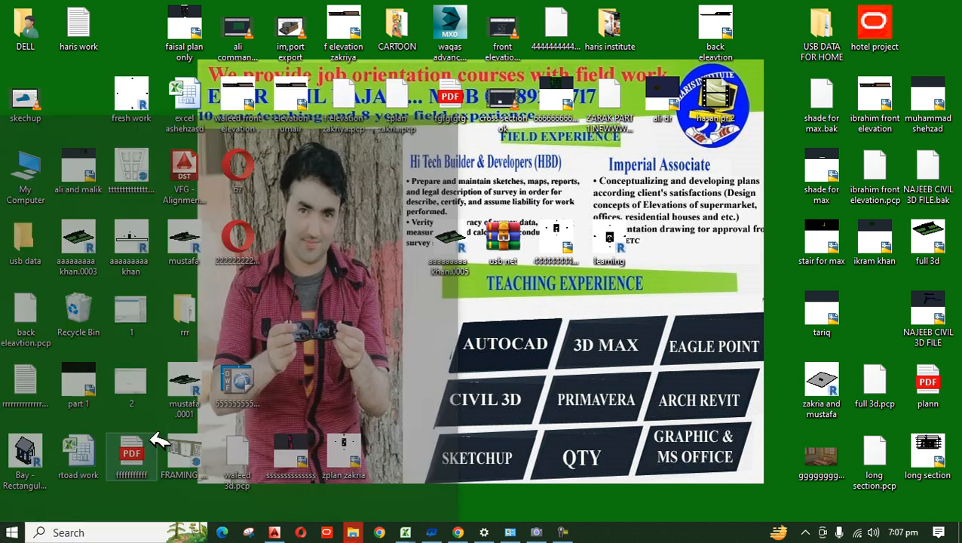
left_click(564, 532)
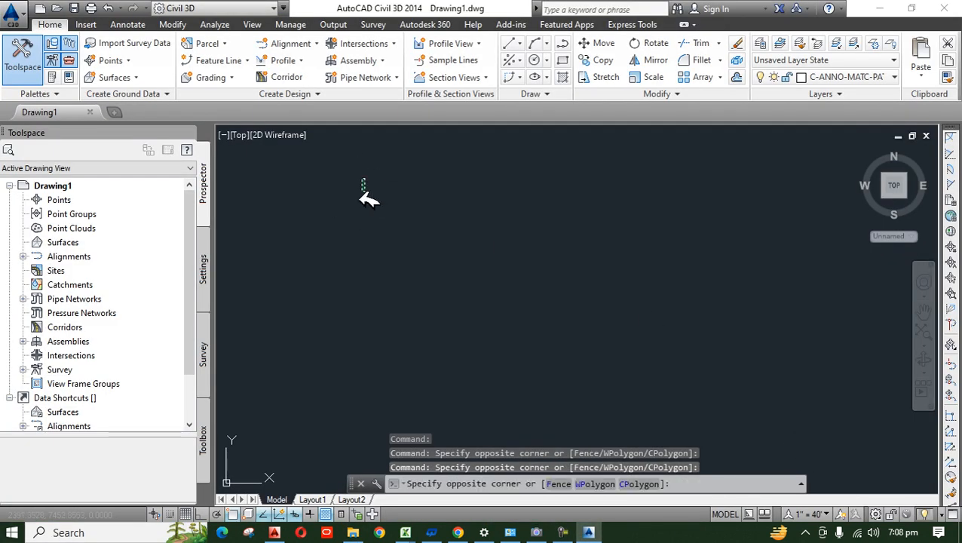
left_click(308, 285)
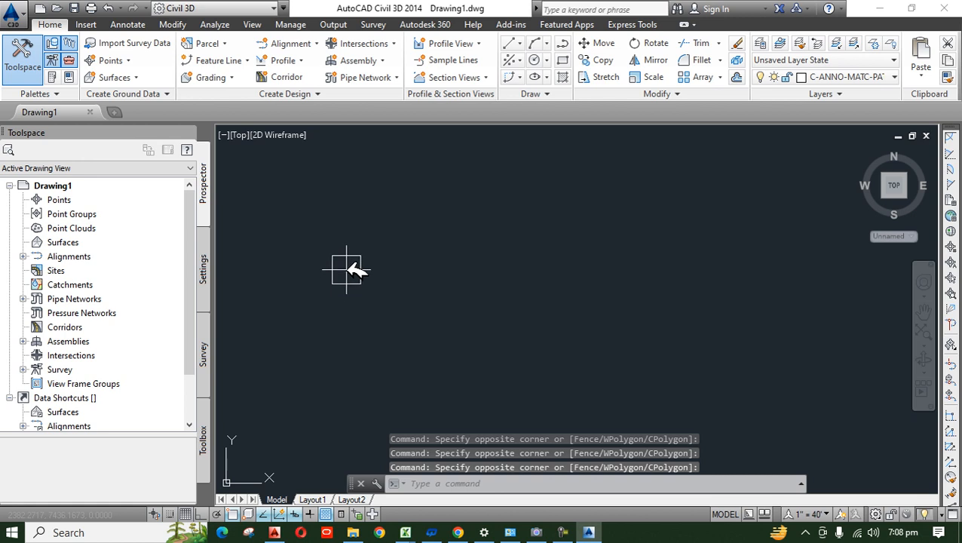
left_click(525, 175)
left_click(448, 262)
left_click(611, 202)
left_click(479, 292)
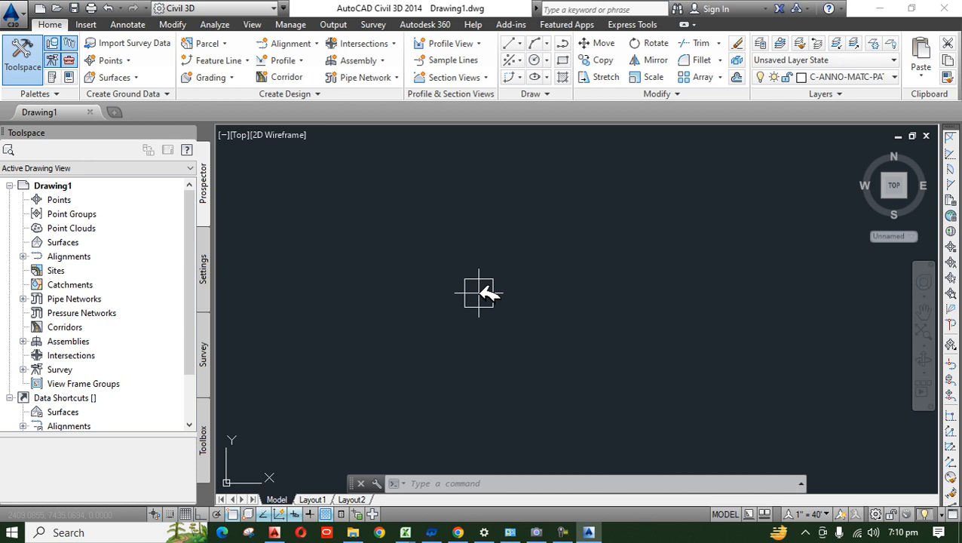
left_click(624, 135)
left_click(471, 367)
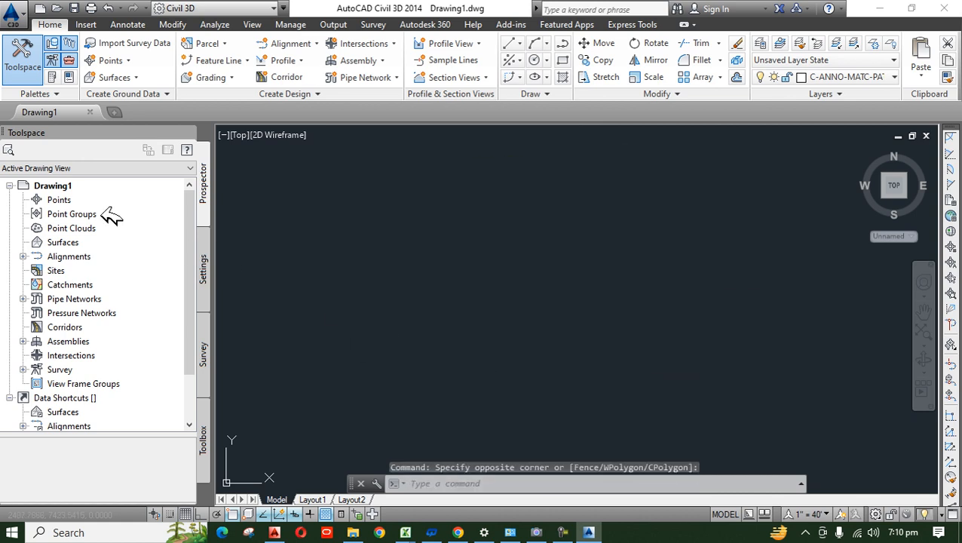
left_click(56, 199)
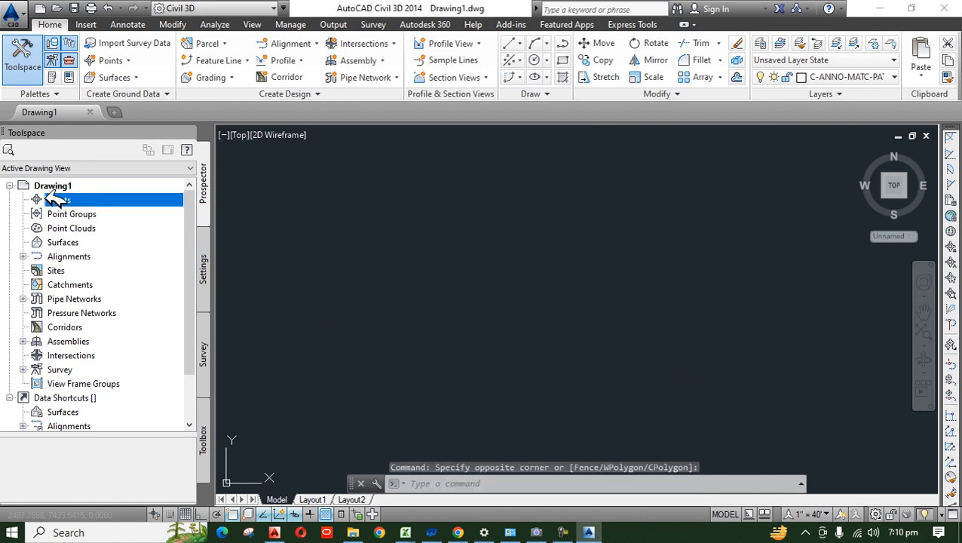
right_click(56, 199)
left_click(111, 209)
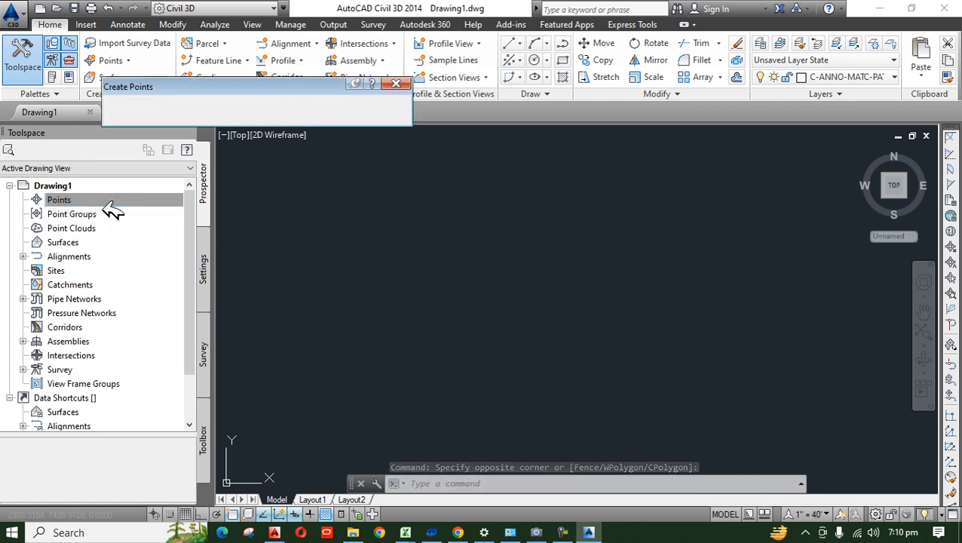
left_click_drag(297, 91, 505, 188)
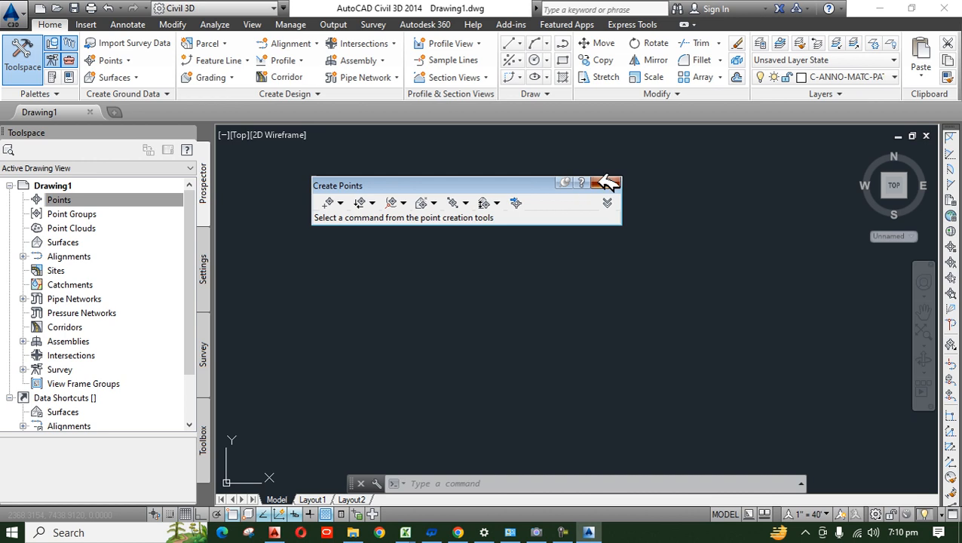
left_click(605, 183)
Open the point creation tools for the drawing's Points collection, start Import Points and begin adding a source file.
right_click(89, 199)
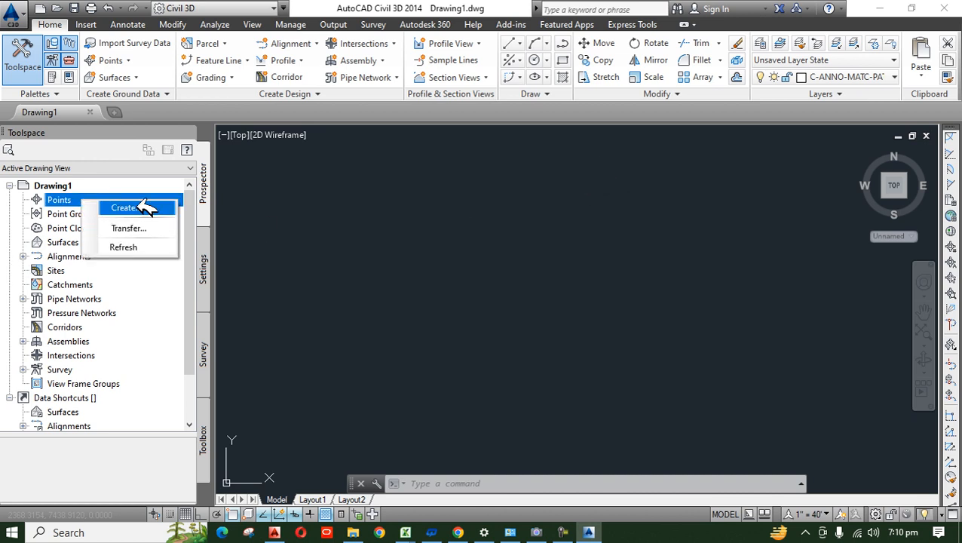
left_click(143, 205)
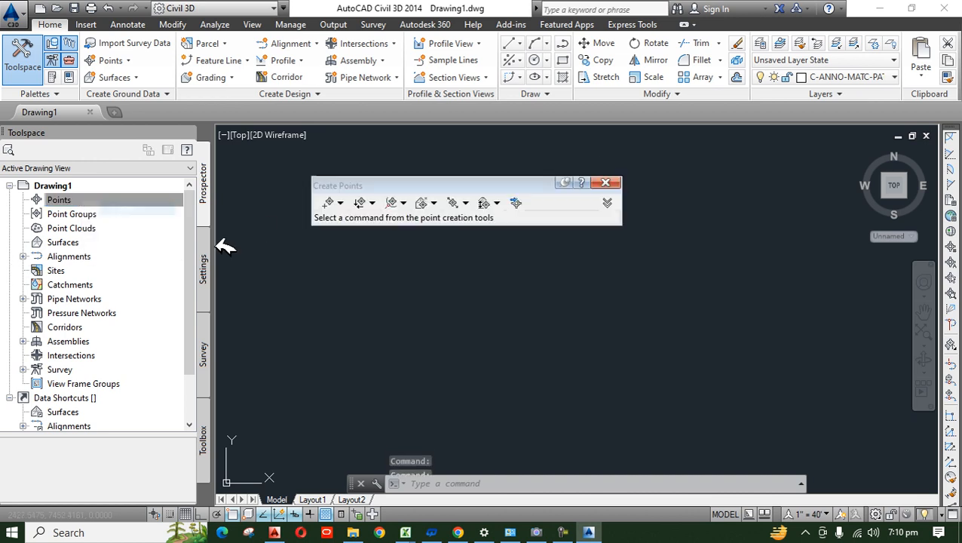
left_click(520, 202)
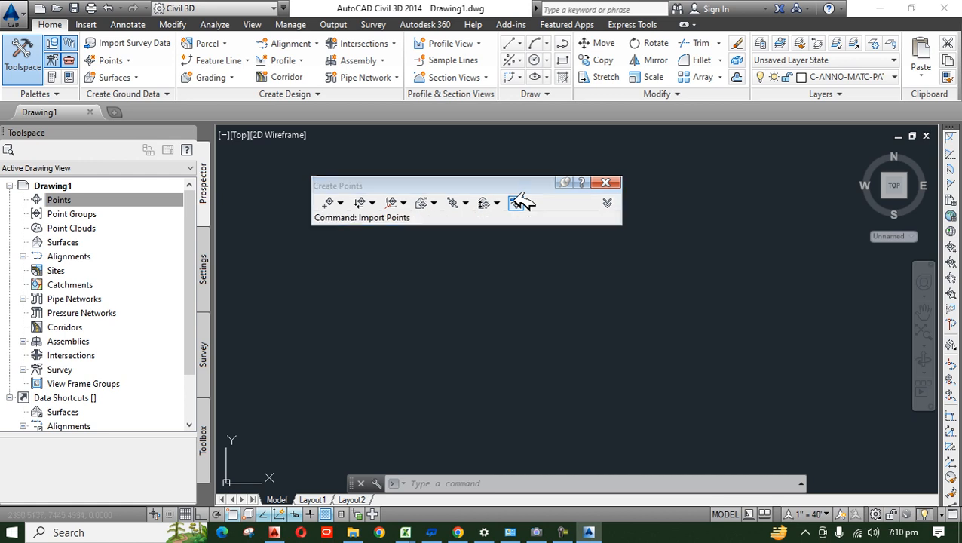
left_click_drag(497, 39, 380, 148)
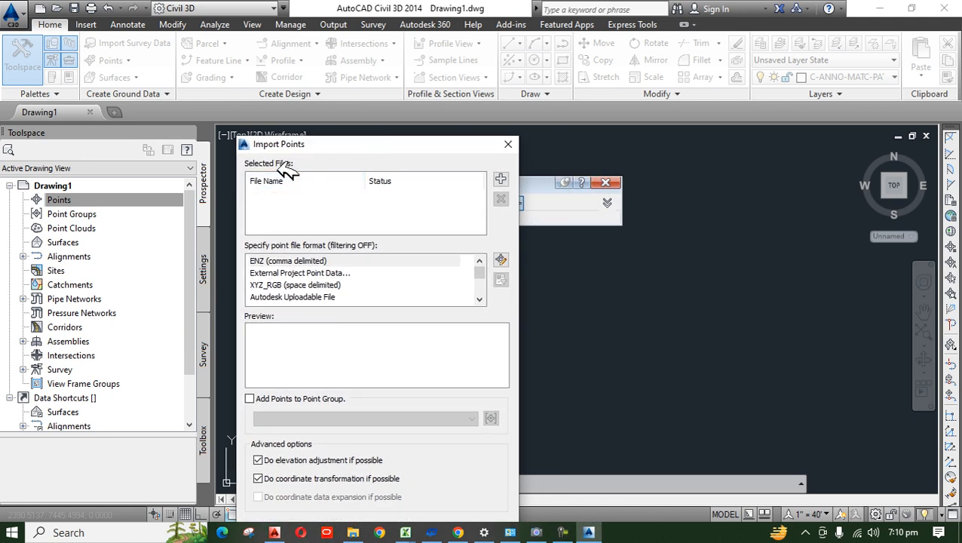
left_click(503, 178)
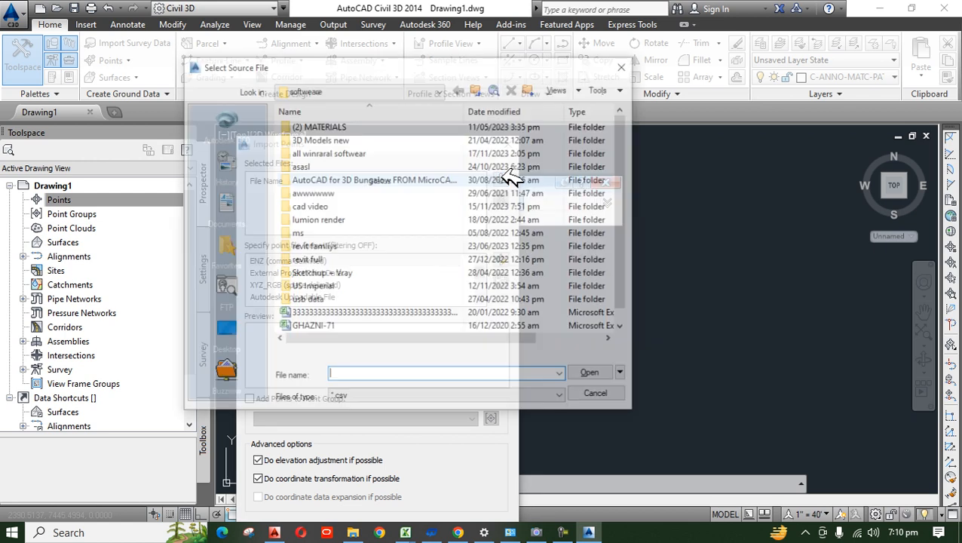
Try listing source files of type Text/Template/Extract File (*.txt), and return the file type filter to *.csv.
scroll(407, 275, "down", 1)
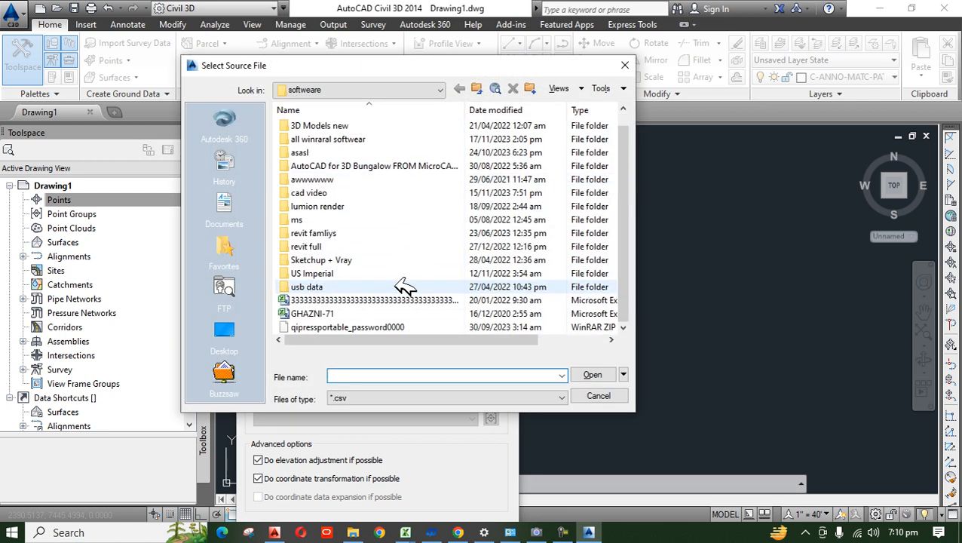
left_click(343, 313)
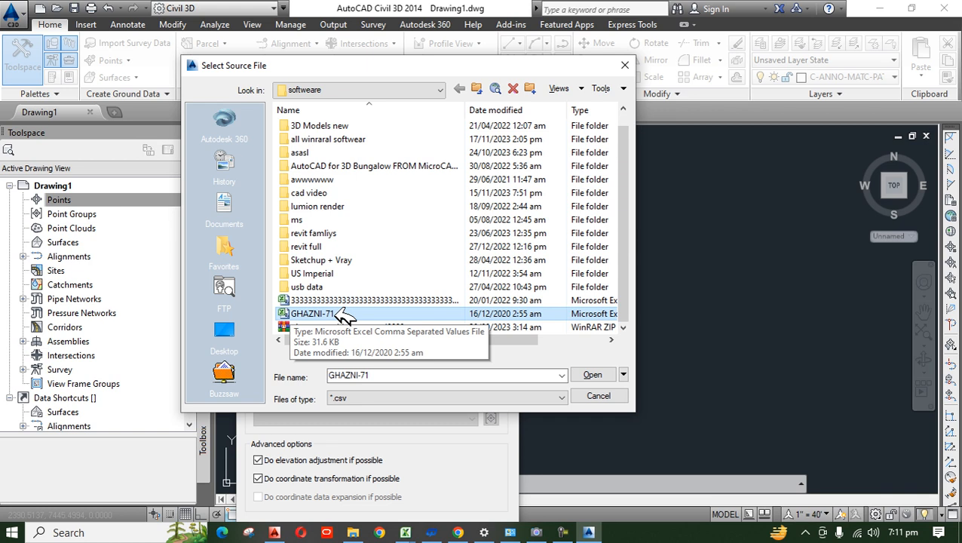
left_click(359, 396)
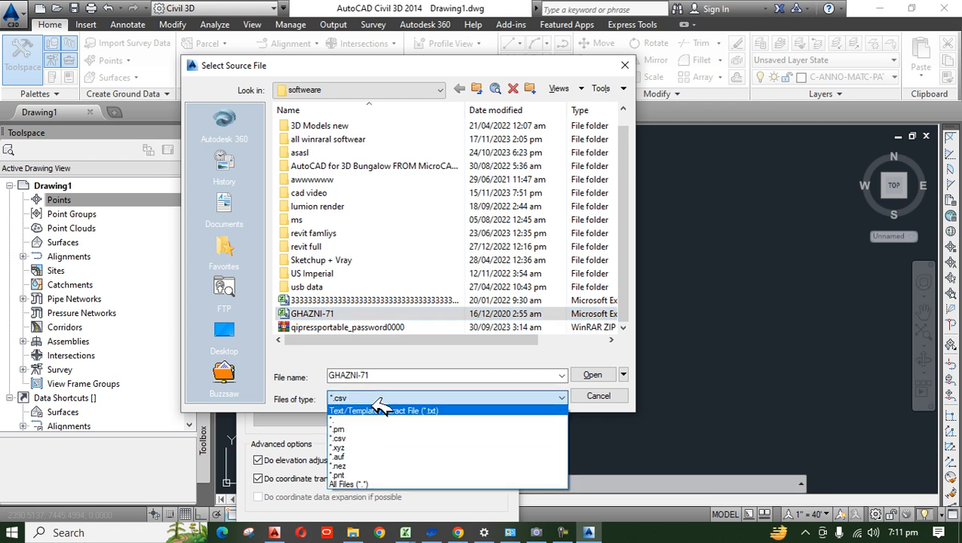
left_click(383, 409)
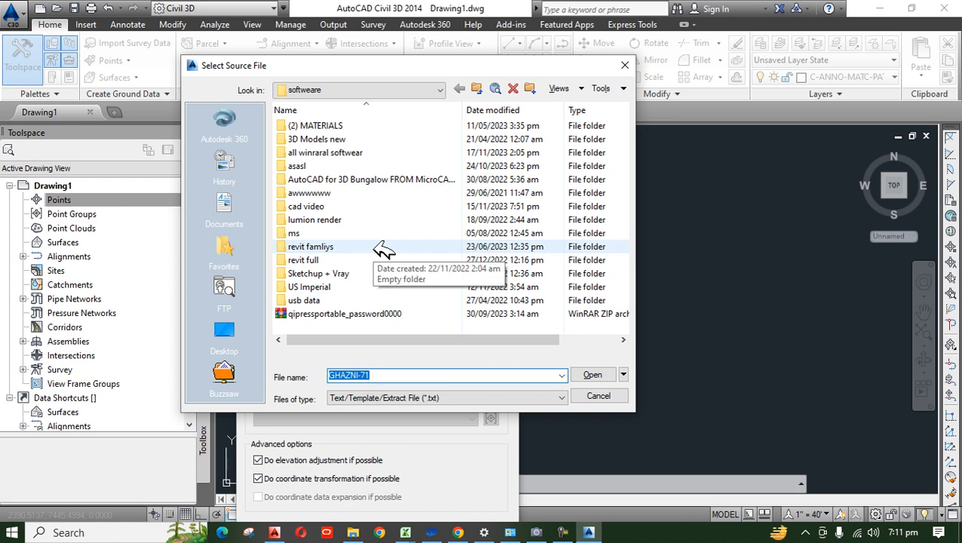
left_click(445, 398)
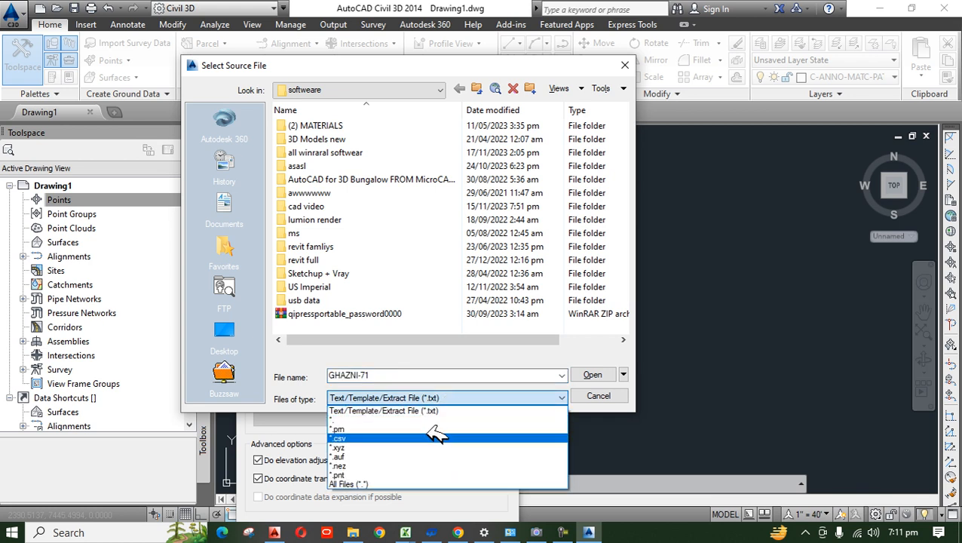
left_click(437, 437)
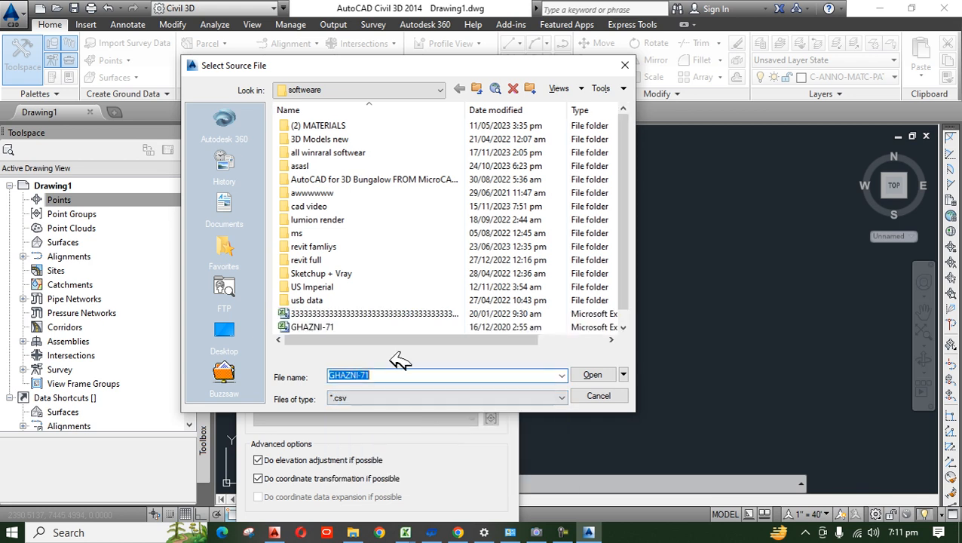
Add GHAZNI-71.csv from the softweare folder as the point file to import.
left_click(337, 328)
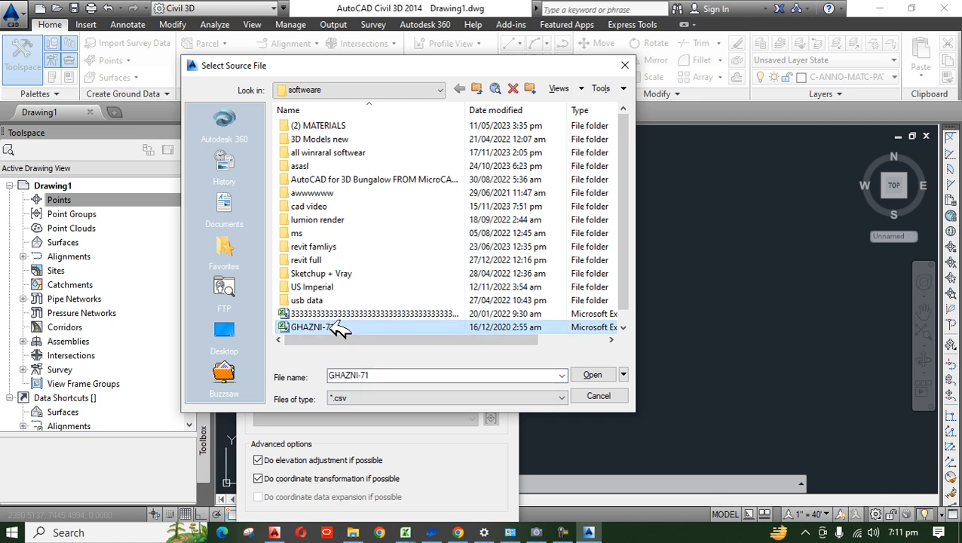
left_click(591, 375)
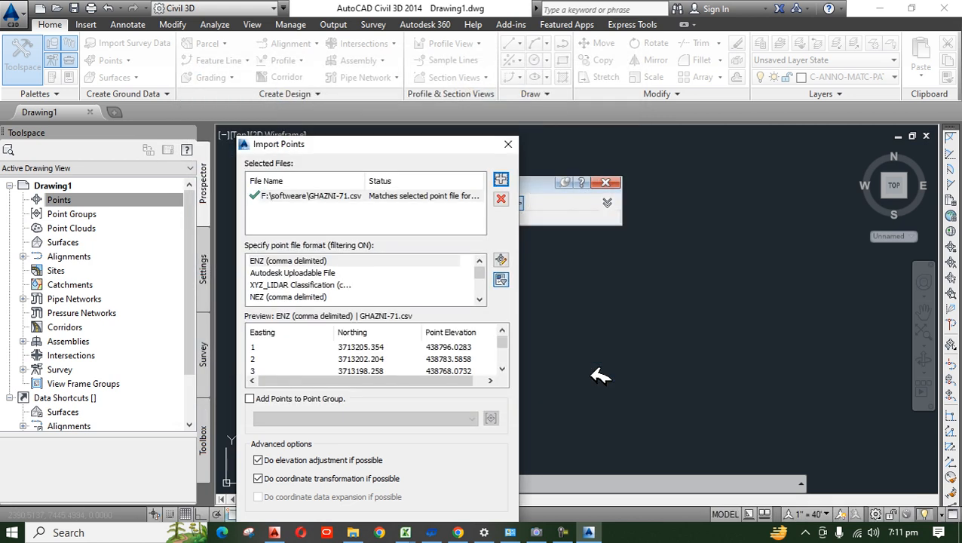
left_click_drag(368, 145, 289, 98)
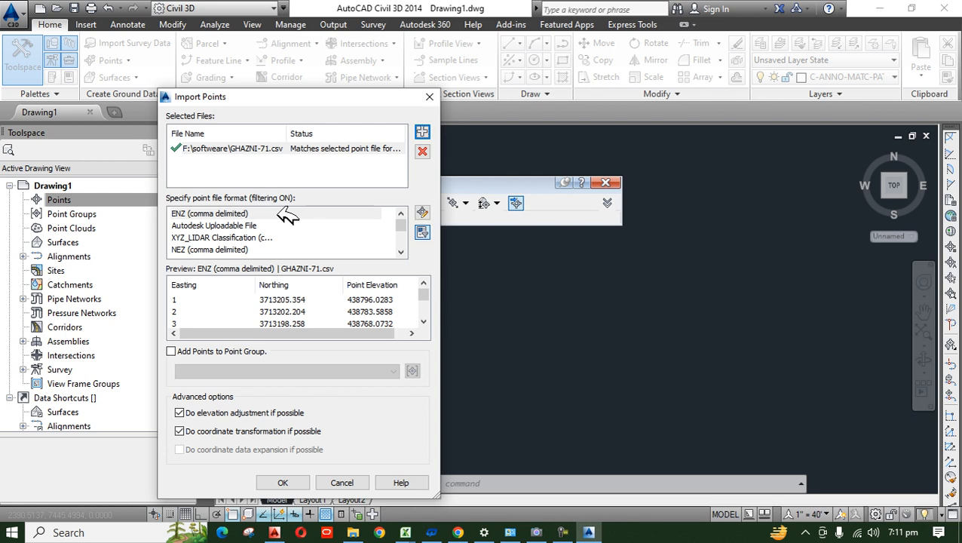
Set the point file format to PENZD (comma delimited) and review the previewed point rows.
scroll(241, 240, "down", 3)
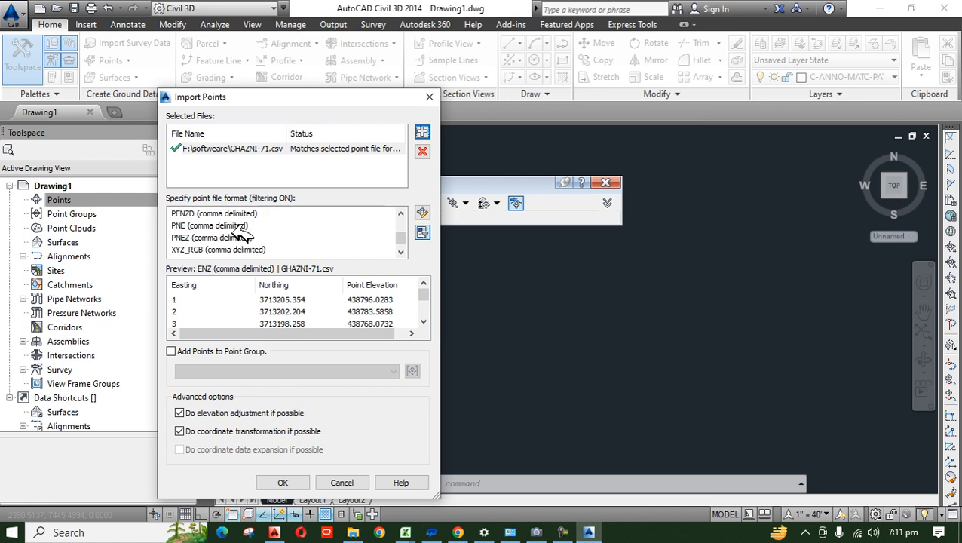
scroll(243, 236, "down", 1)
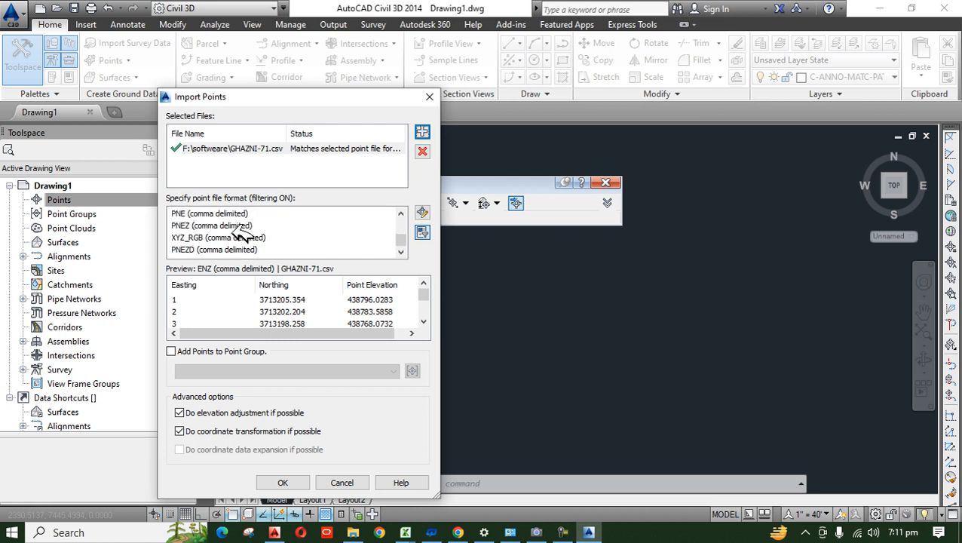
scroll(243, 236, "up", 1)
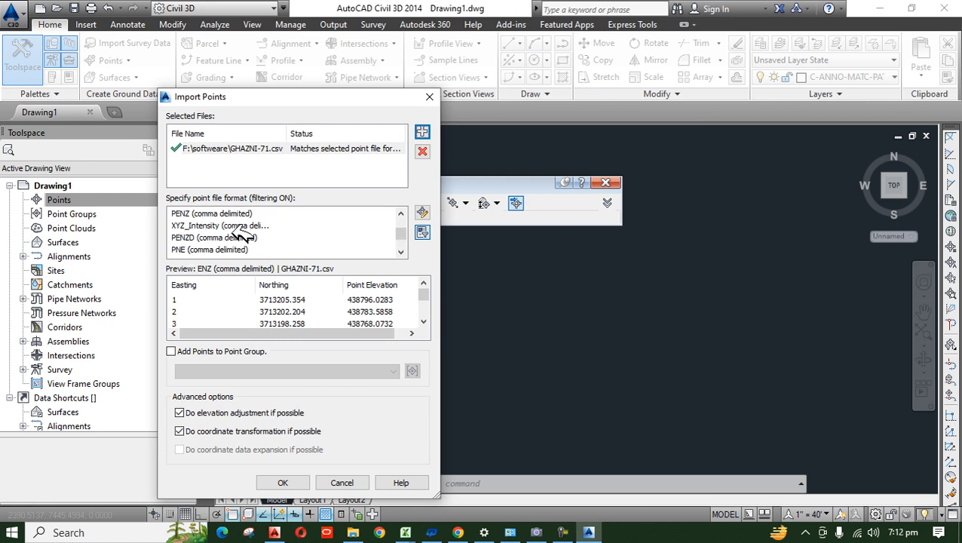
left_click(253, 238)
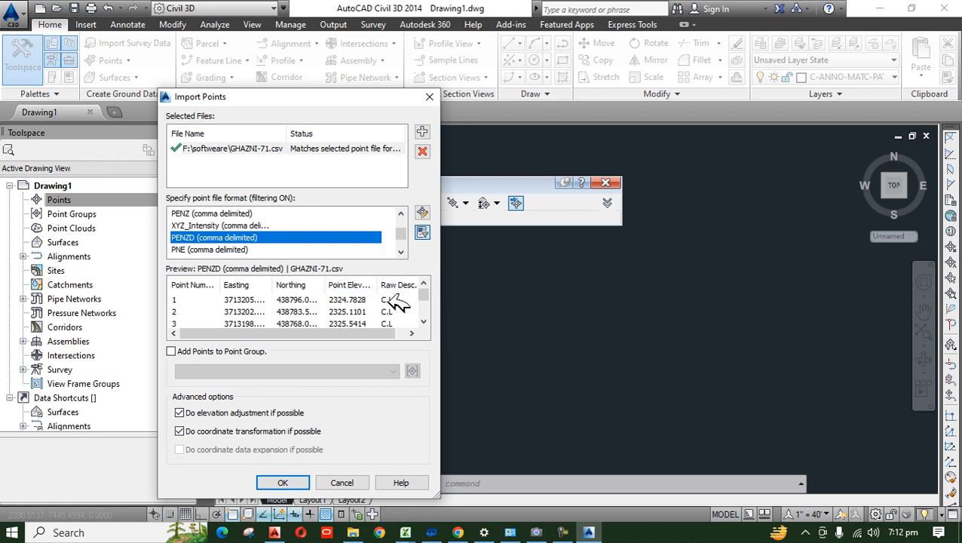
scroll(397, 302, "down", 3)
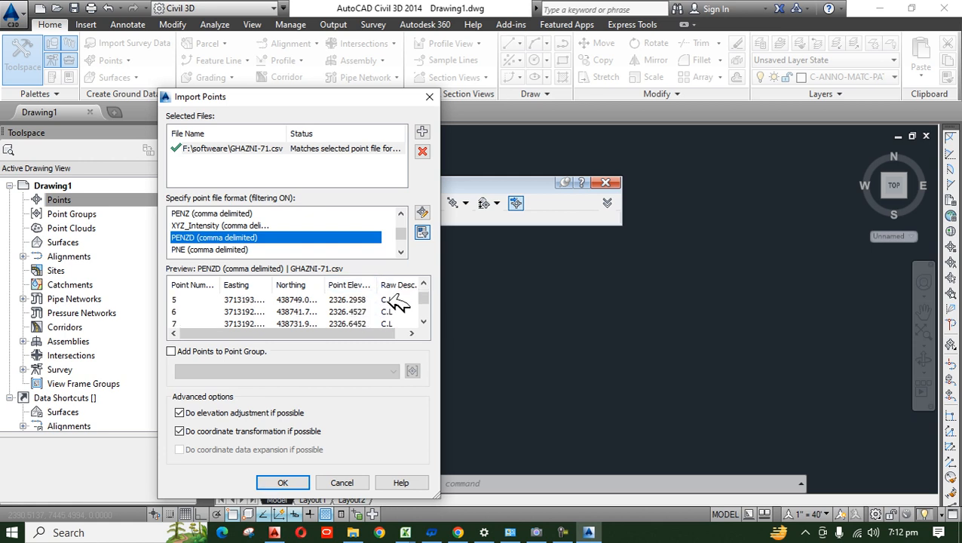
scroll(397, 302, "down", 3)
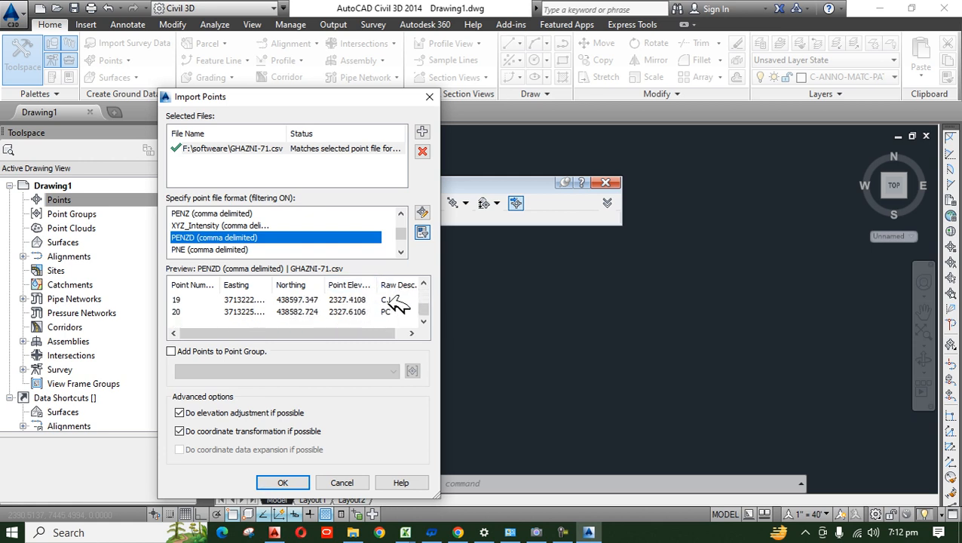
scroll(397, 302, "up", 6)
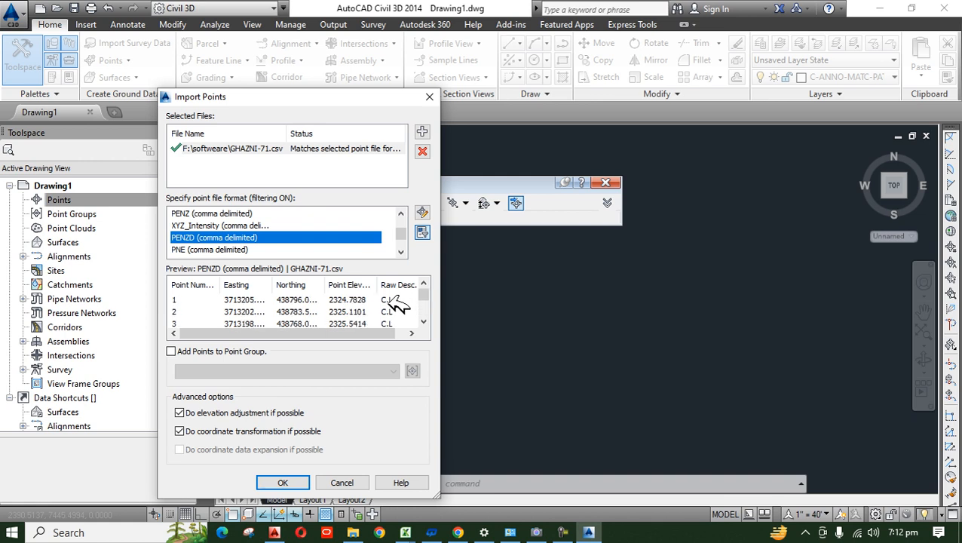
Add the points to a new point group named "adil road" and run the import.
left_click(172, 351)
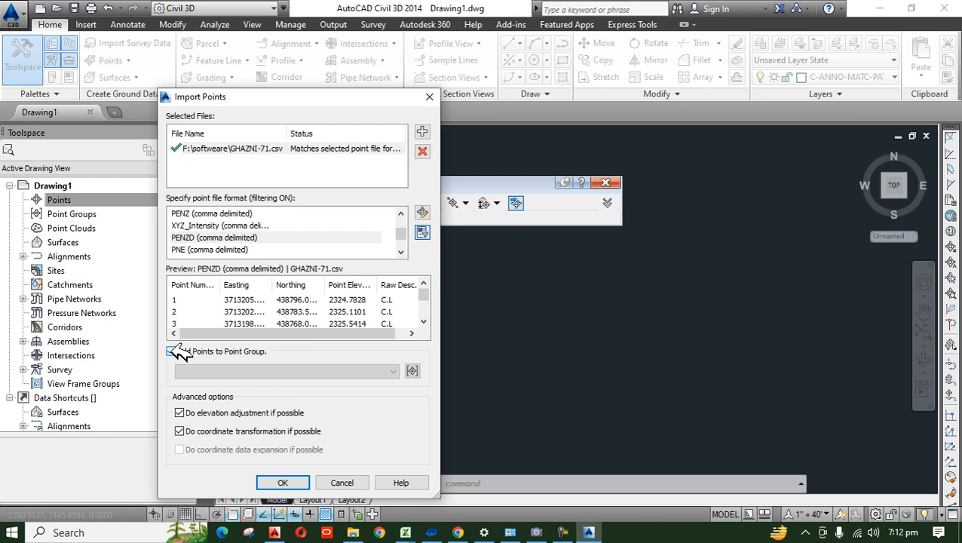
left_click(413, 370)
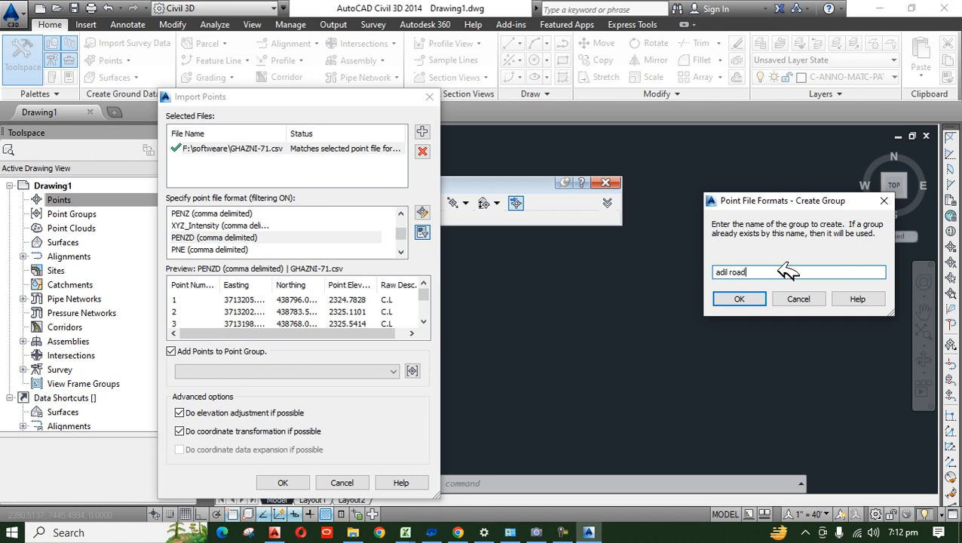
left_click(740, 298)
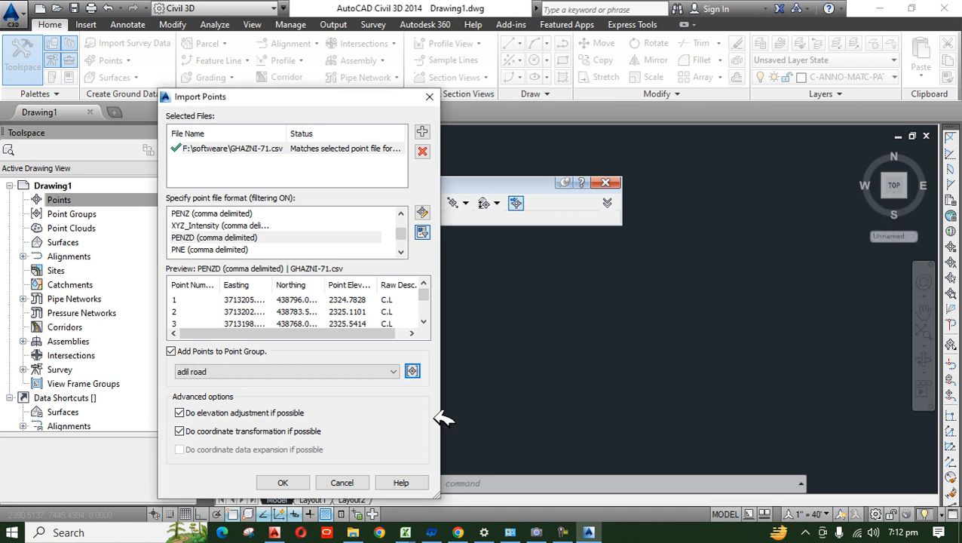
left_click(303, 483)
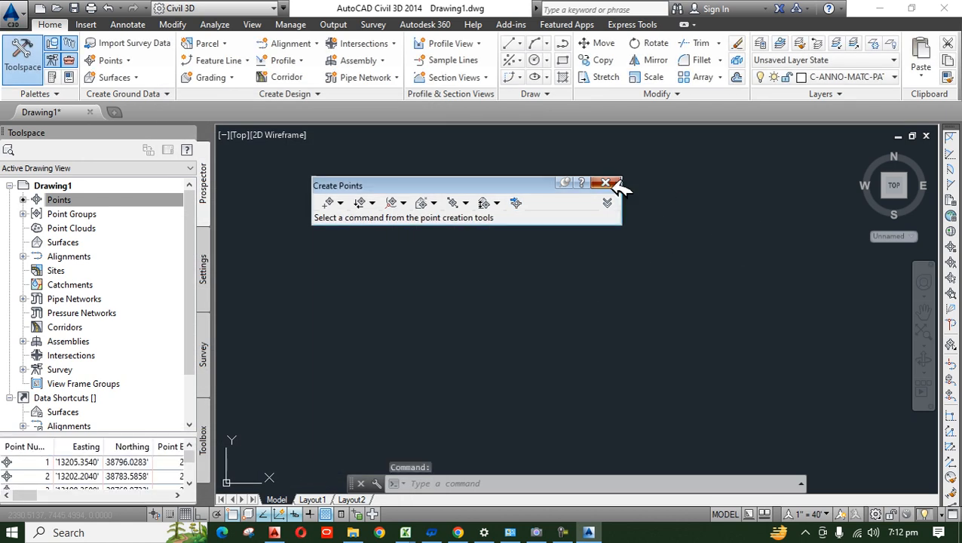
Close the Create Points toolbar and zoom to the drawing's extents to show the imported points.
left_click(605, 182)
left_click(700, 222)
left_click(477, 362)
left_click(638, 238)
left_click(442, 347)
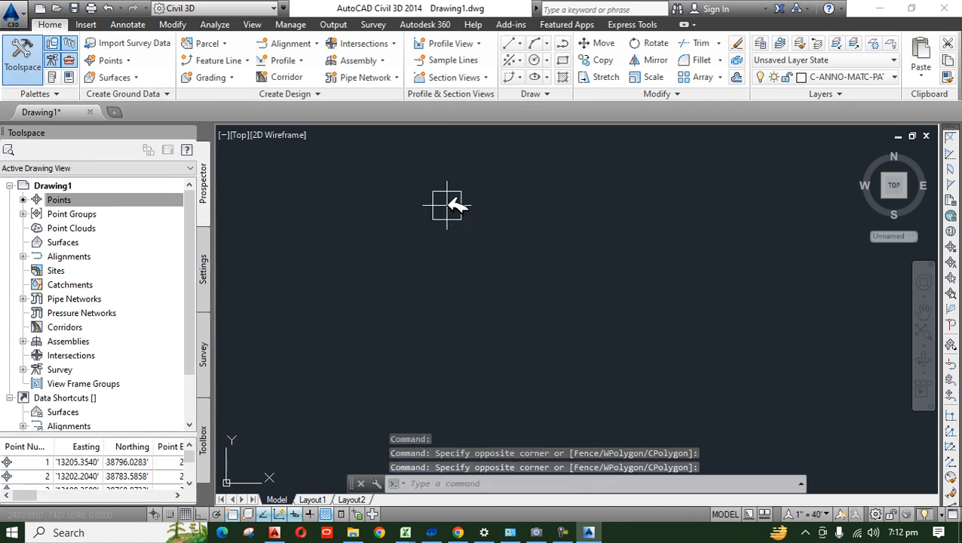
left_click(451, 208)
left_click(593, 232)
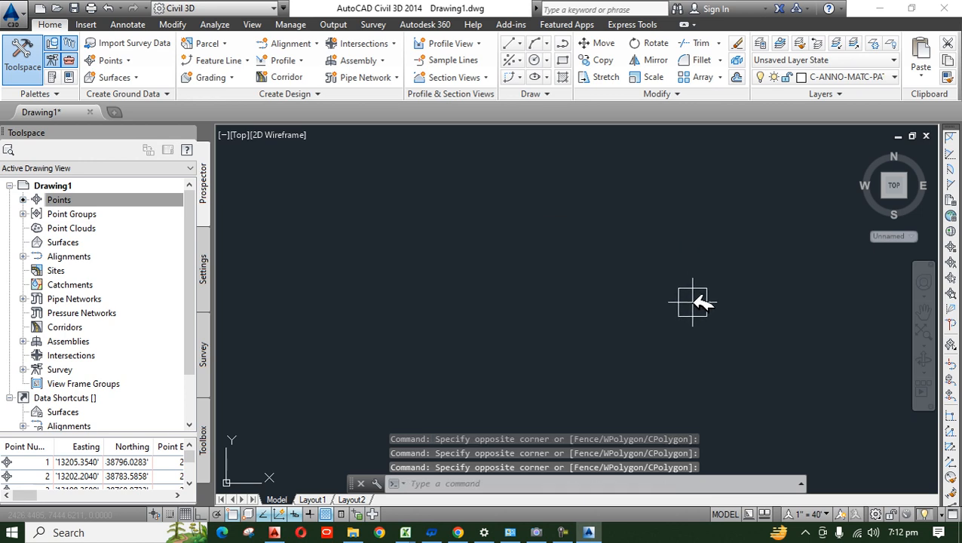
type("z")
key("Return")
type("e")
key("Return")
Set the annotation scale first to 1" = 10' and then to 1" = 1' to shrink the point labels.
scroll(623, 204, "up", 2)
scroll(622, 203, "up", 1)
scroll(607, 215, "up", 2)
scroll(612, 294, "down", 2)
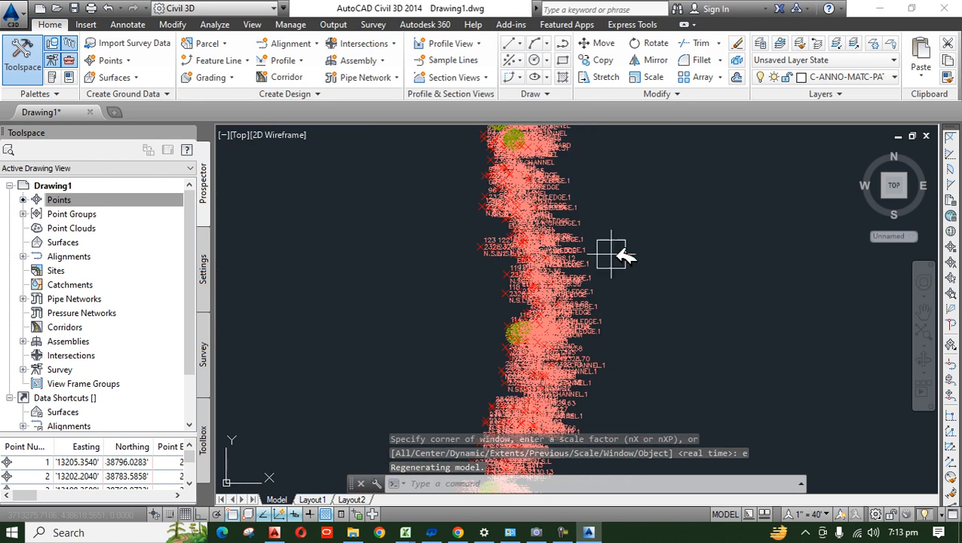
scroll(558, 260, "up", 5)
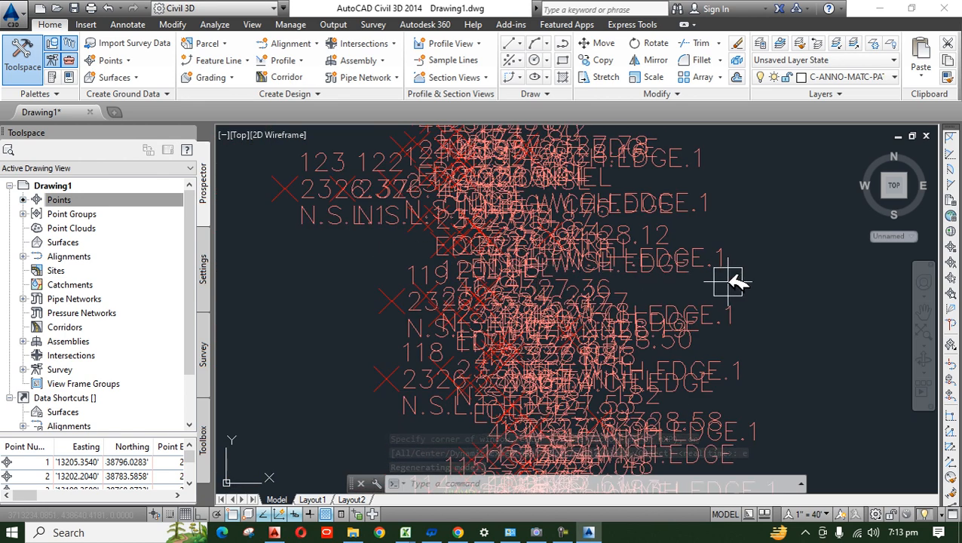
scroll(655, 321, "up", 4)
scroll(542, 247, "down", 6)
left_click(818, 514)
left_click(836, 208)
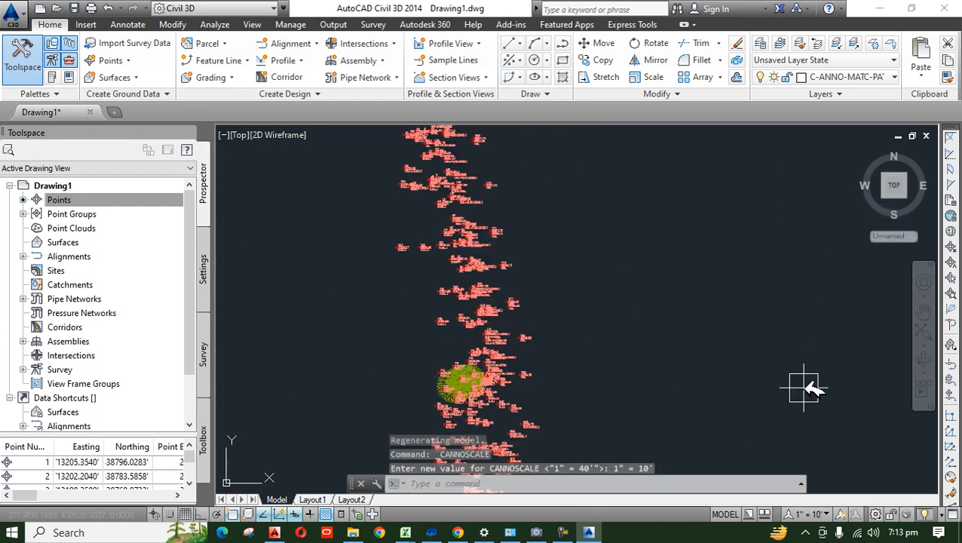
left_click(813, 514)
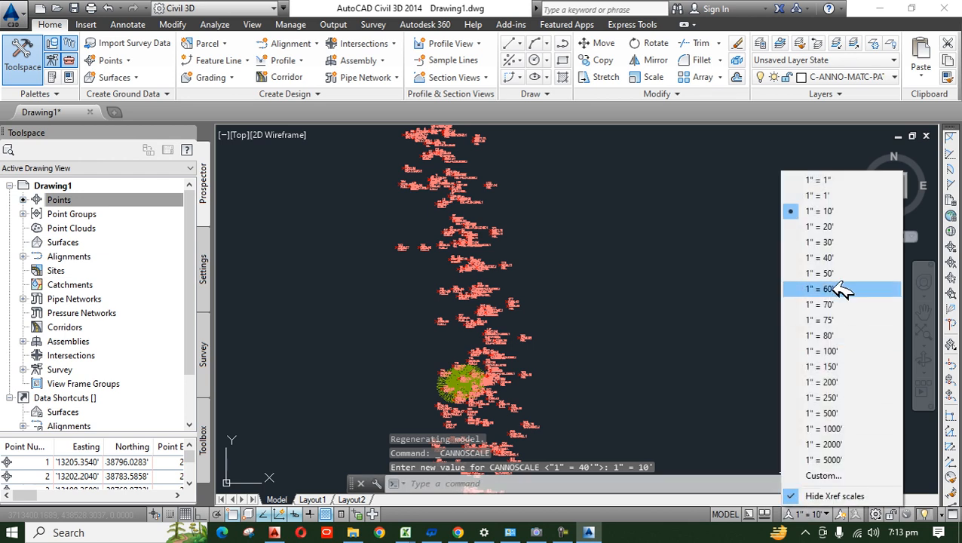
left_click(841, 195)
Zoom in on point 182 and examine its marker, label lines and Cogo Point property tooltip.
scroll(513, 317, "up", 8)
scroll(536, 348, "up", 3)
scroll(467, 256, "down", 4)
left_click(353, 204)
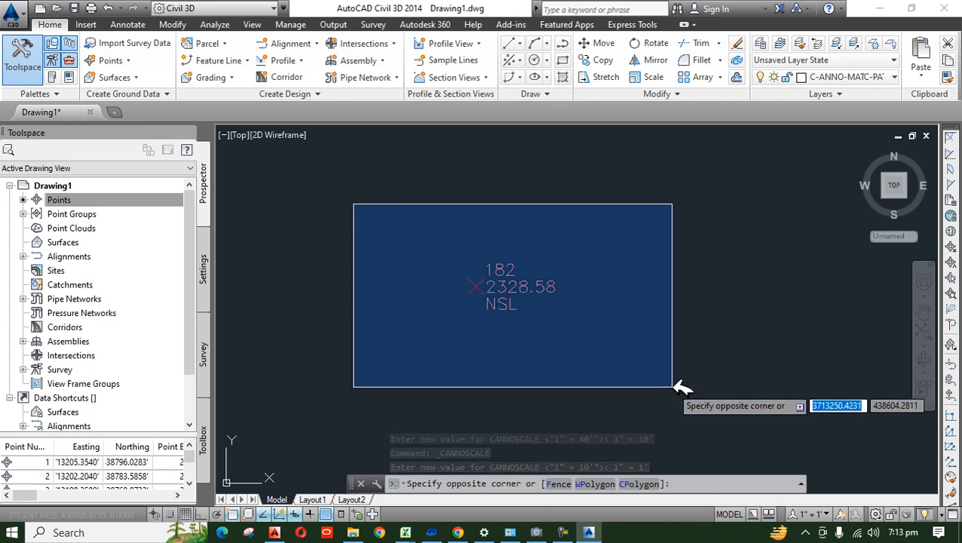
left_click(408, 272)
scroll(505, 325, "up", 2)
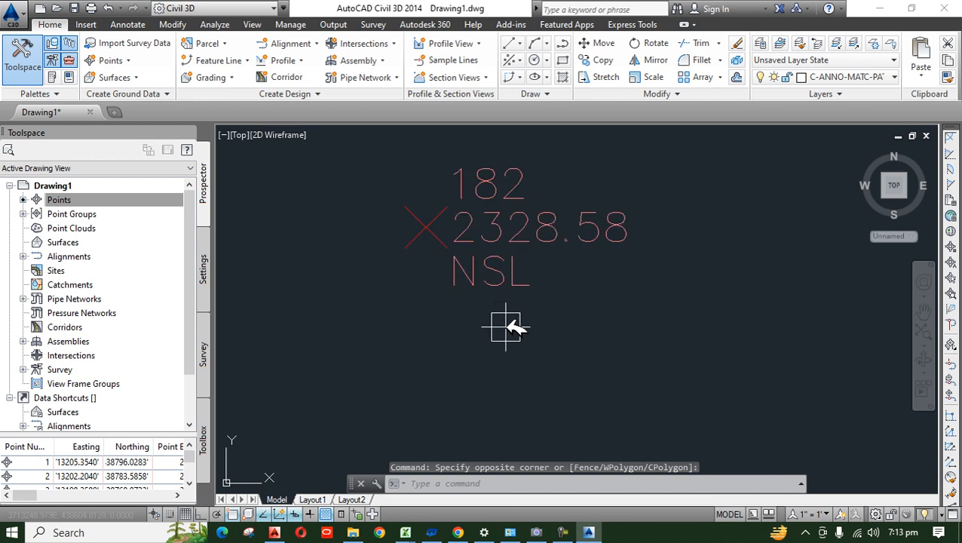
middle_click_drag(512, 326, 518, 370)
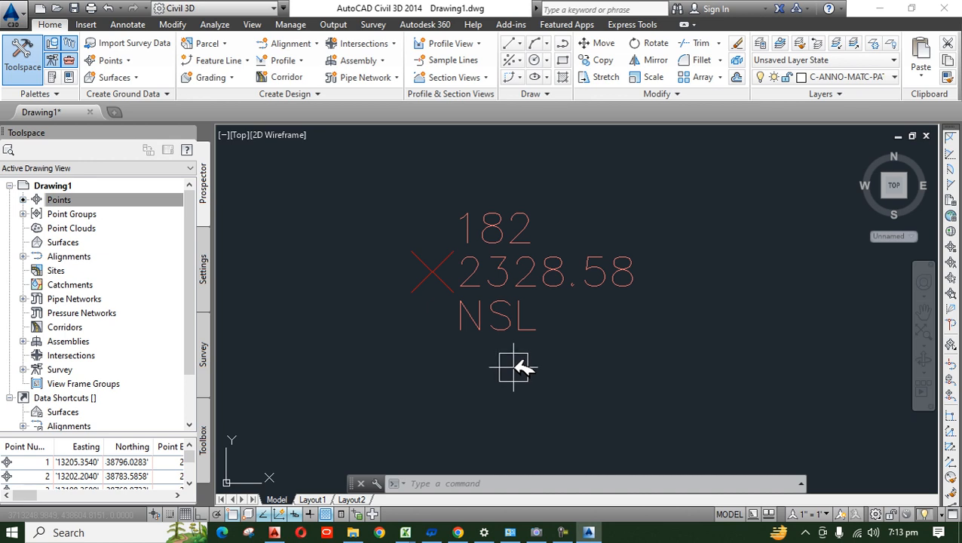
left_click(373, 187)
left_click(406, 220)
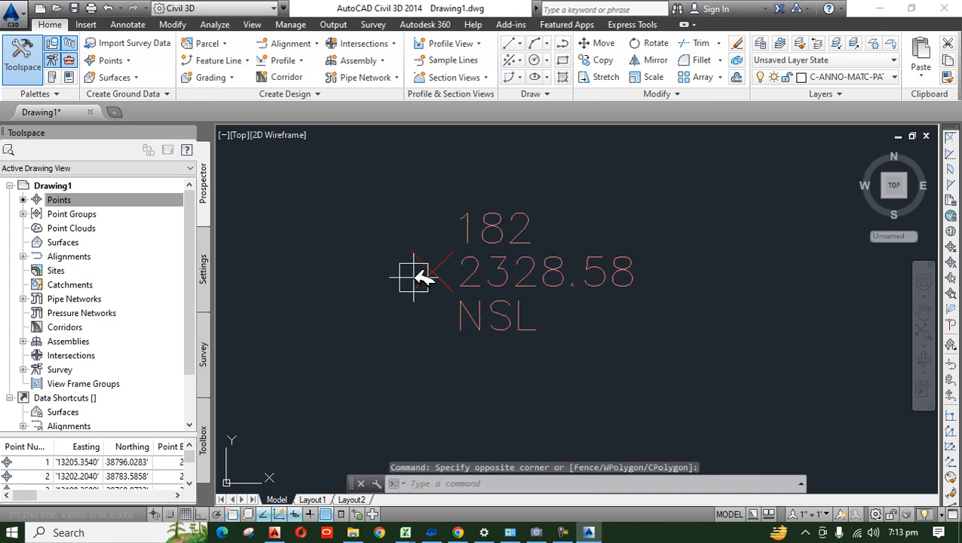
scroll(418, 273, "up", 1)
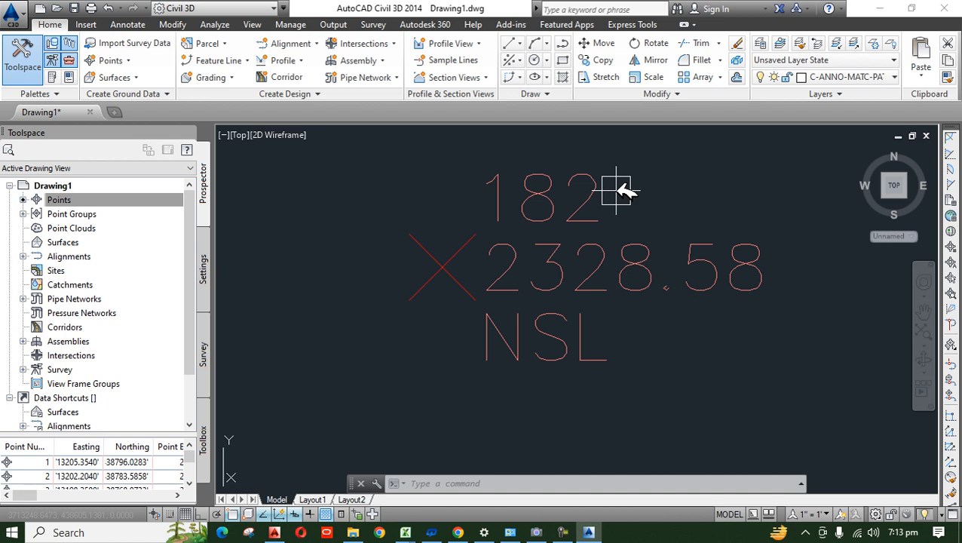
mouse_move(653, 285)
mouse_move(654, 265)
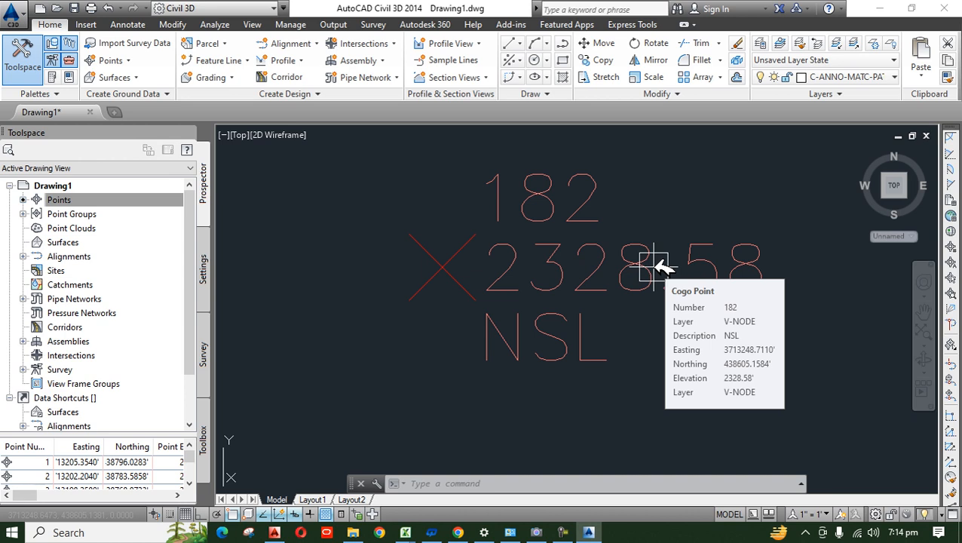
Compare point 182 at several zoom levels, looking closely at its cross marker beside the label text.
scroll(601, 243, "down", 1)
scroll(601, 294, "up", 3)
middle_click_drag(547, 307, 596, 365)
scroll(599, 347, "down", 6)
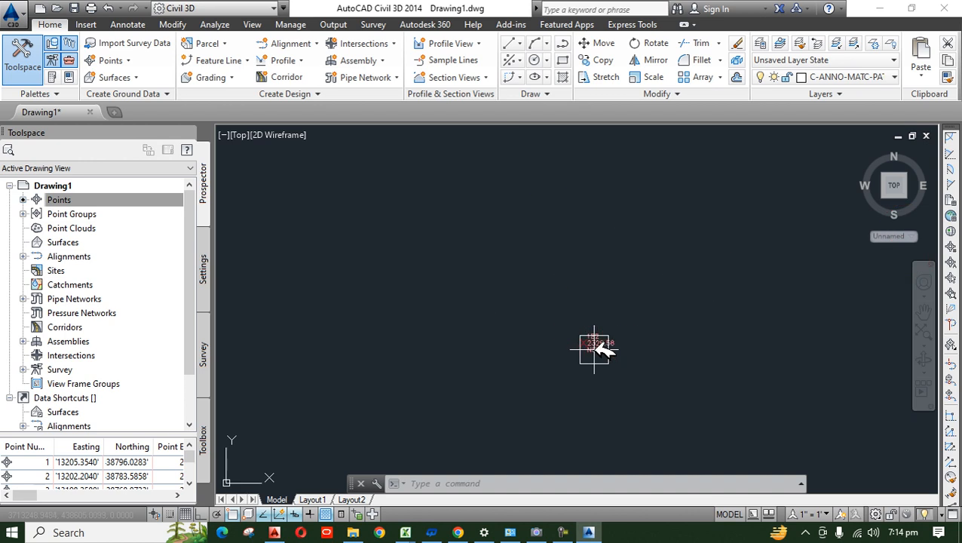
scroll(522, 339, "up", 5)
scroll(397, 279, "down", 1)
middle_click_drag(397, 279, 477, 323)
scroll(452, 267, "down", 5)
scroll(728, 309, "up", 5)
scroll(728, 309, "up", 4)
middle_click_drag(725, 310, 594, 311)
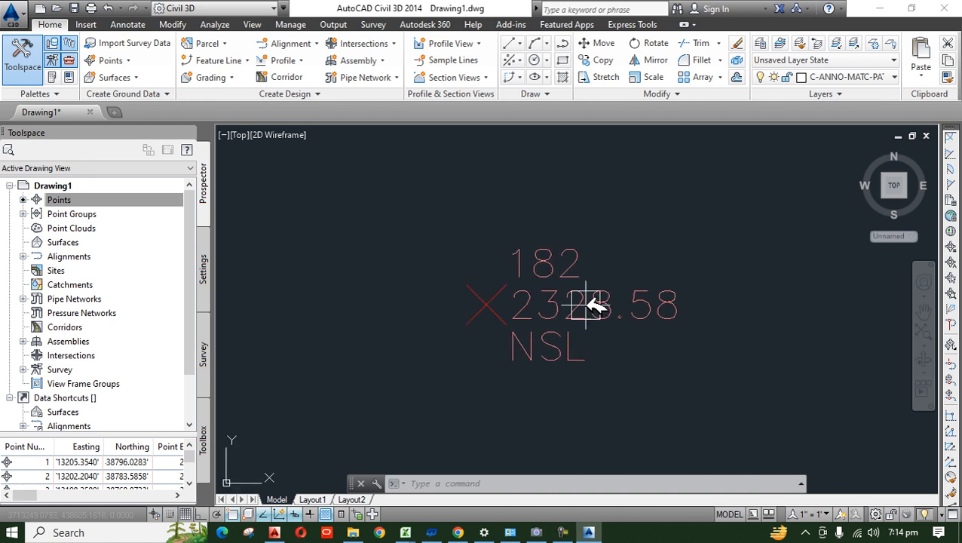
scroll(584, 332, "up", 2)
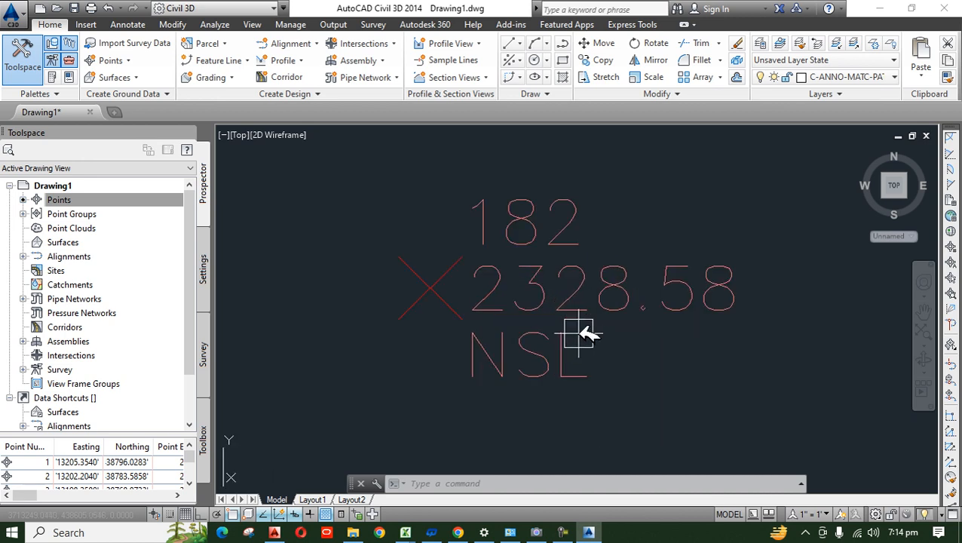
scroll(584, 334, "down", 5)
scroll(530, 276, "up", 5)
mouse_move(489, 208)
middle_mouse_down()
mouse_move(481, 339)
mouse_move(471, 300)
middle_mouse_up()
scroll(453, 304, "up", 2)
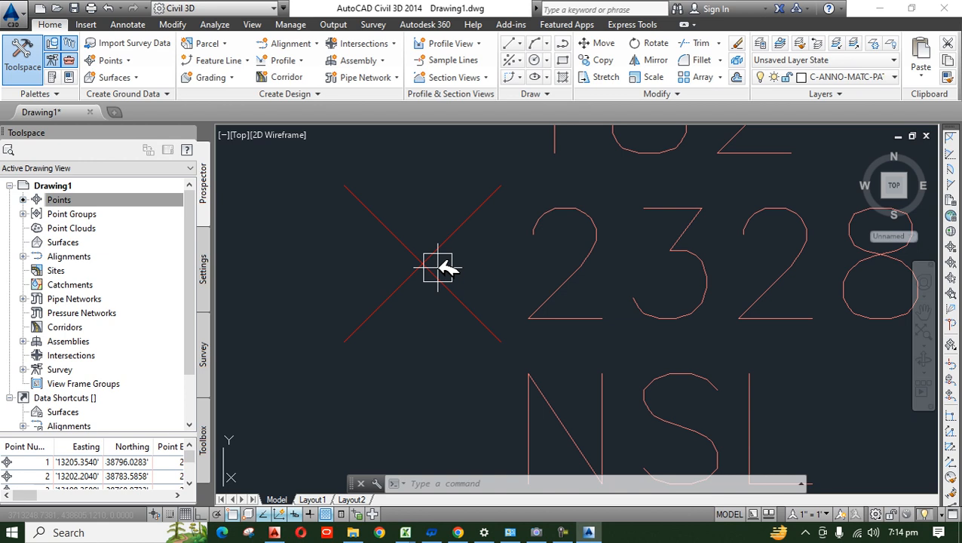
scroll(446, 267, "down", 7)
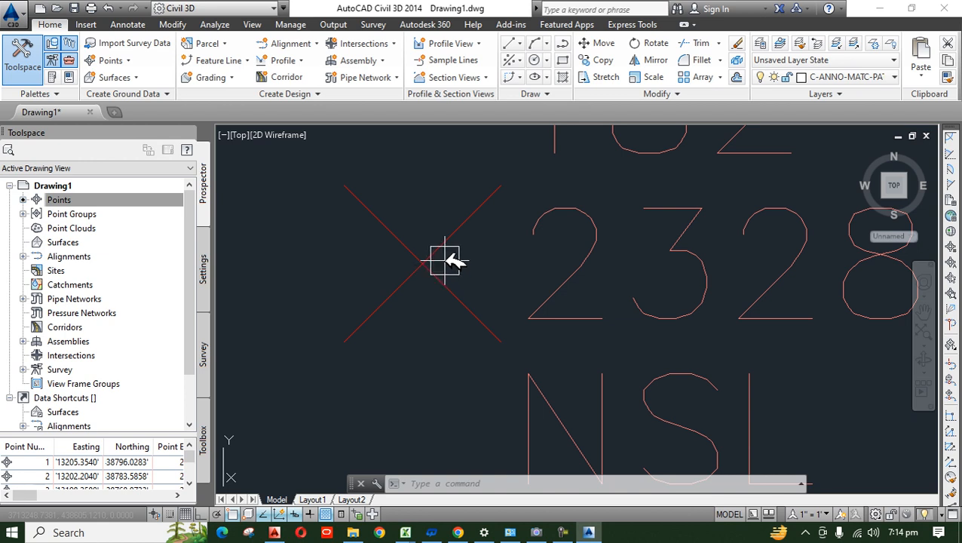
Find point 310 among the other imported points and examine its number, elevation and description label.
scroll(491, 267, "down", 3)
scroll(478, 329, "up", 3)
middle_click_drag(502, 228, 406, 472)
scroll(453, 266, "up", 1)
scroll(461, 265, "up", 8)
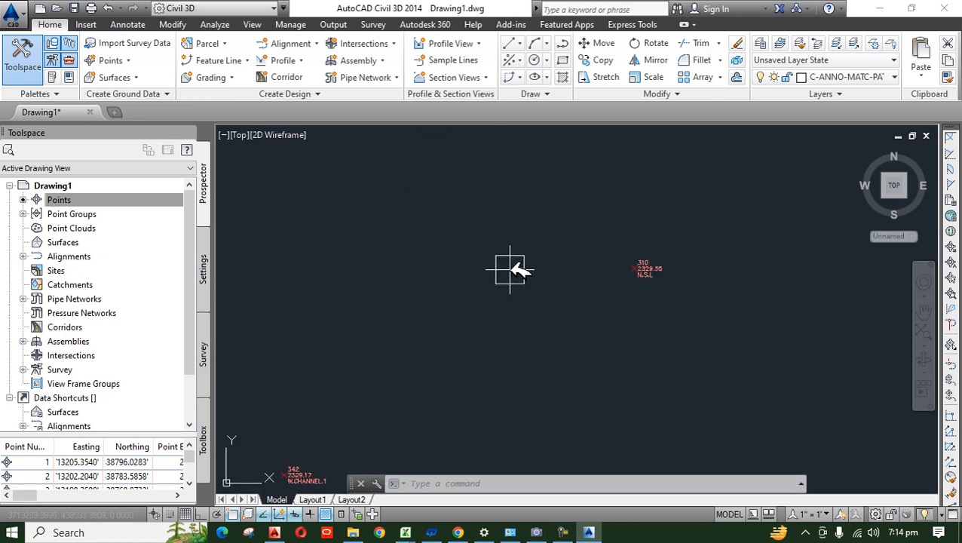
scroll(590, 278, "down", 8)
scroll(539, 264, "up", 3)
scroll(534, 264, "up", 4)
scroll(650, 249, "up", 8)
middle_click_drag(686, 275, 277, 315)
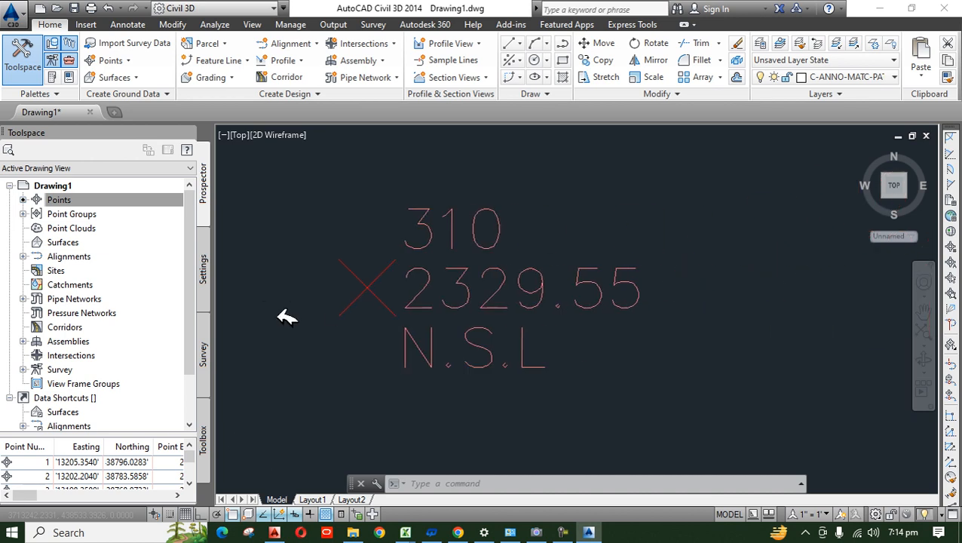
Set the default point style of the "adil road" point group to Benchmark and inspect the marker on point 310.
left_click(23, 214)
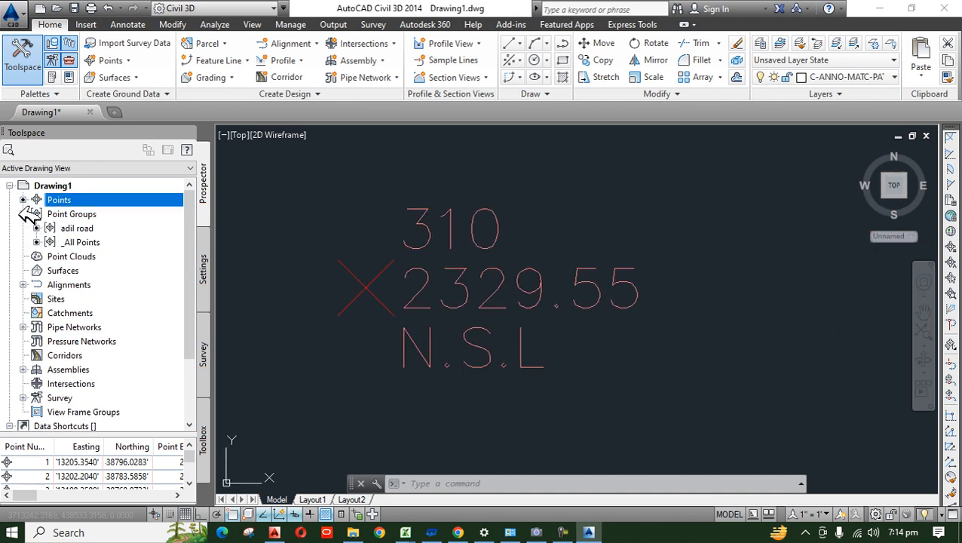
left_click(83, 228)
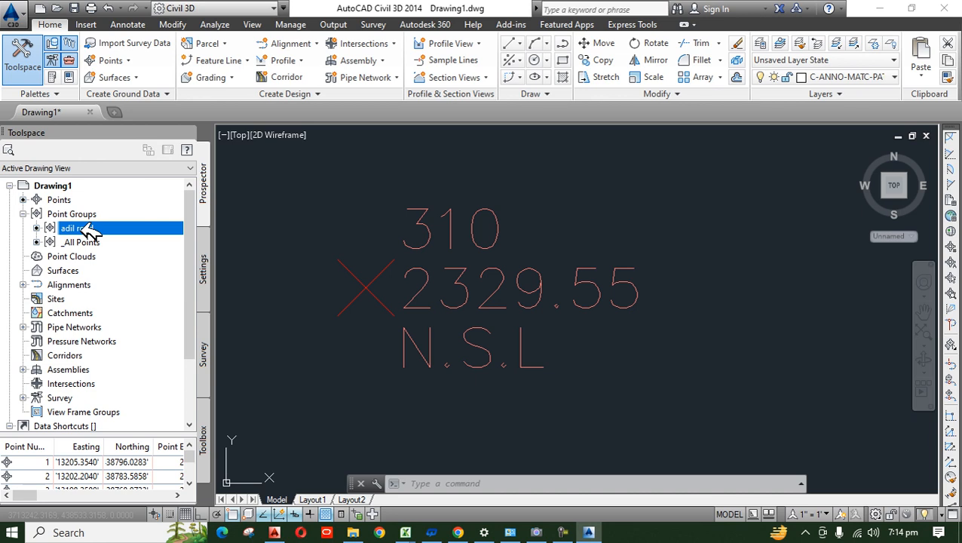
right_click(91, 232)
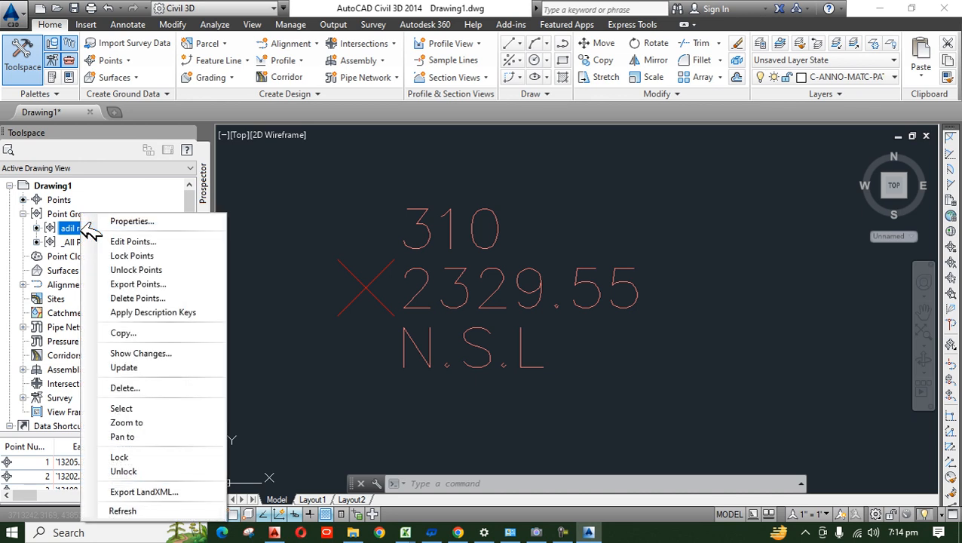
left_click(200, 222)
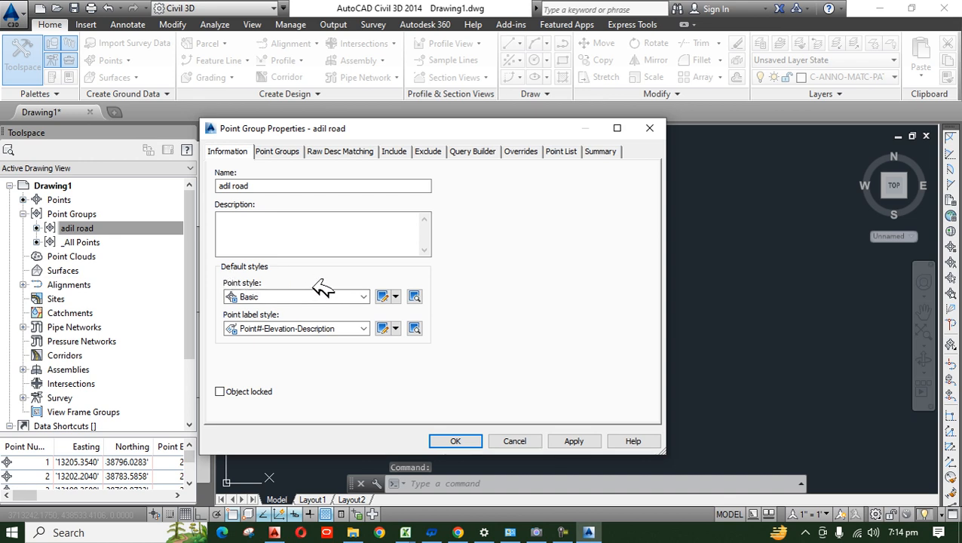
left_click(352, 296)
left_click(279, 322)
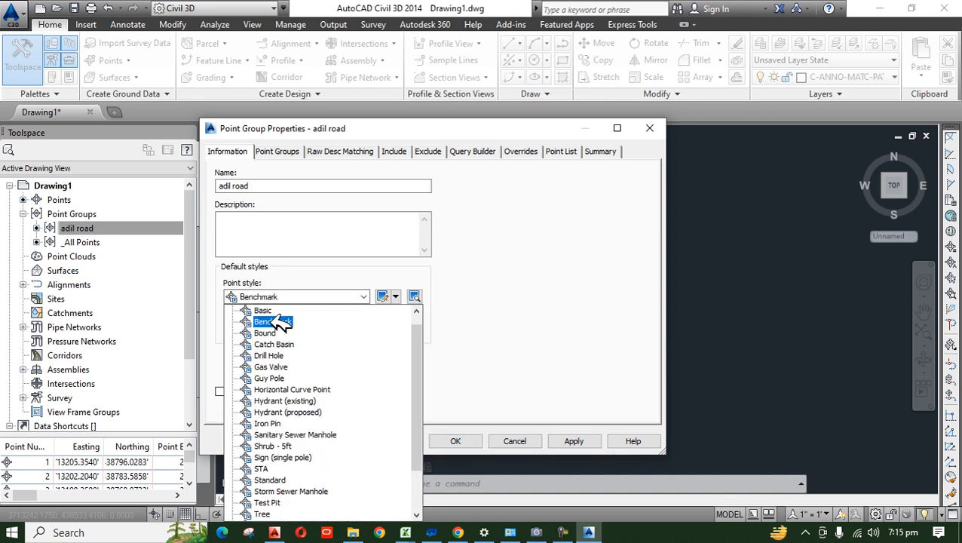
left_click(275, 321)
left_click(575, 442)
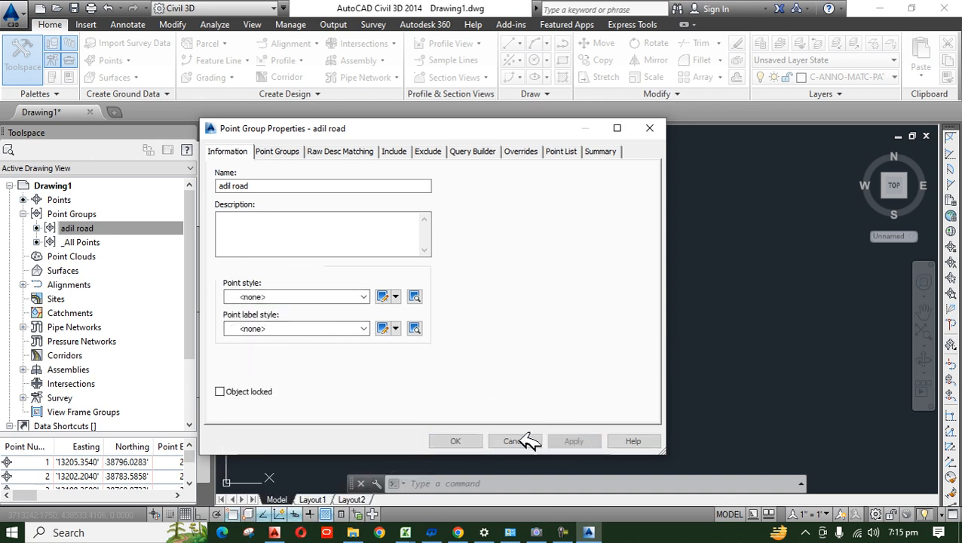
left_click(456, 440)
scroll(368, 289, "up", 6)
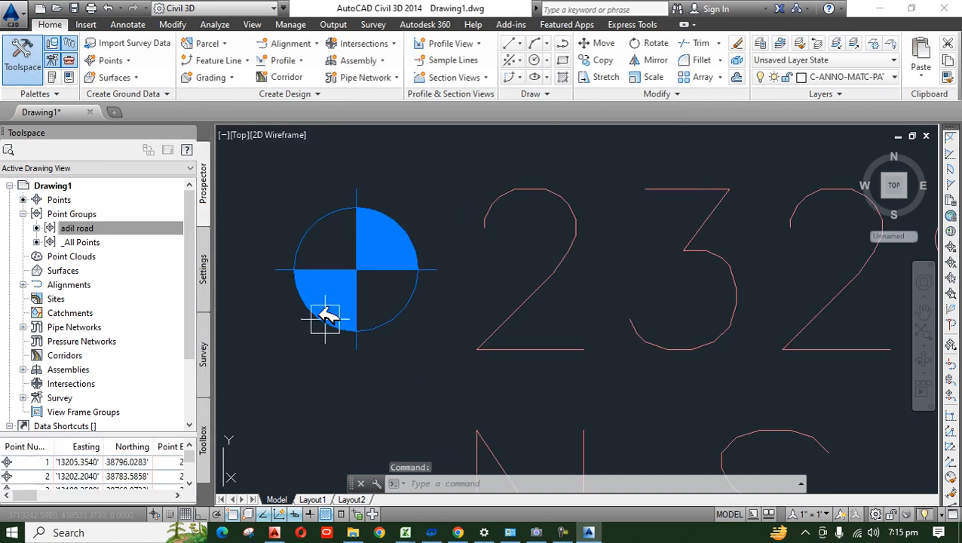
Return the default point style of the "adil road" point group to Basic and check the marker on point 310.
right_click(130, 228)
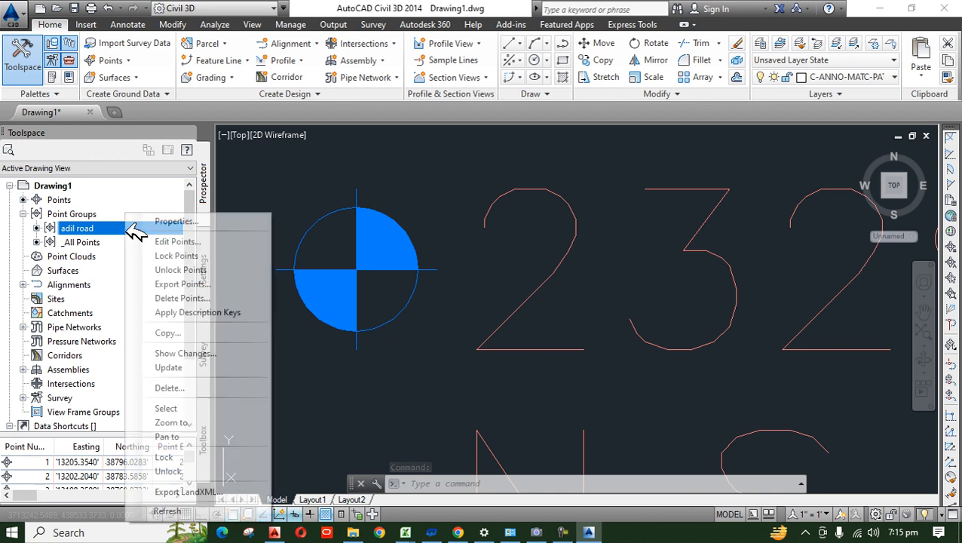
left_click(195, 216)
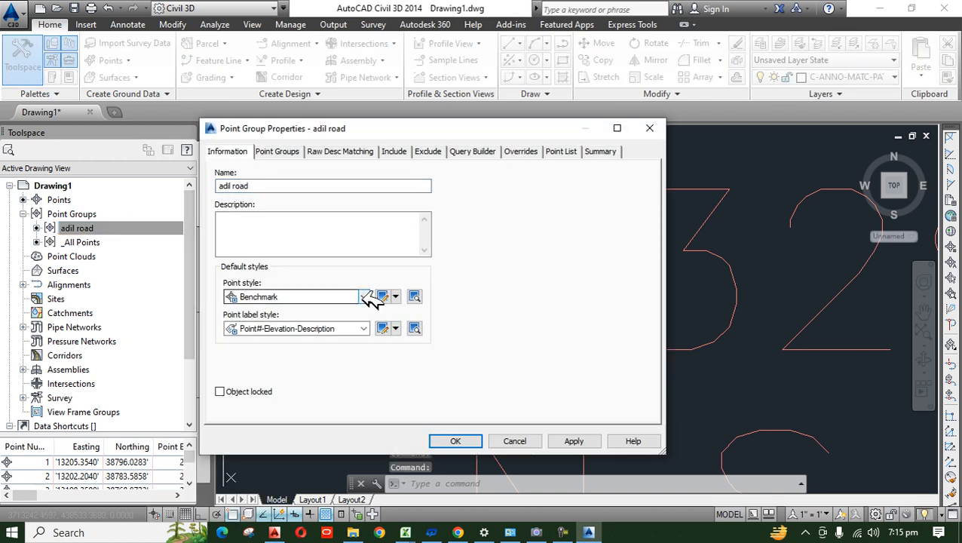
left_click(365, 297)
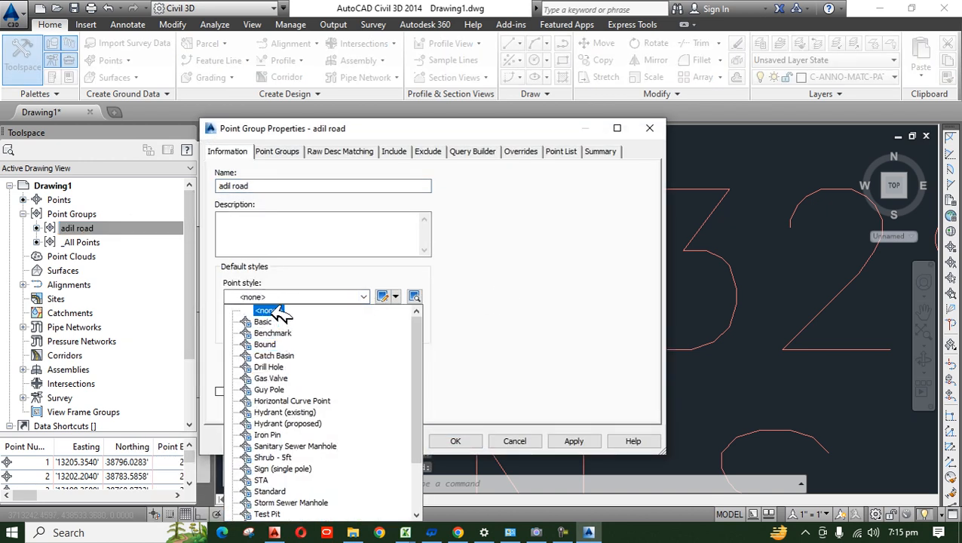
left_click(271, 320)
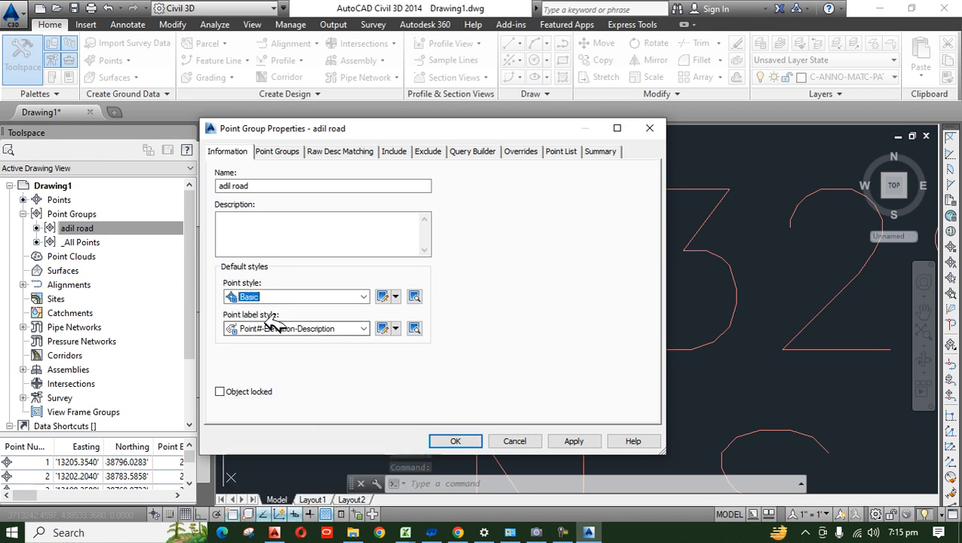
left_click(573, 443)
scroll(493, 279, "down", 5)
scroll(505, 279, "up", 5)
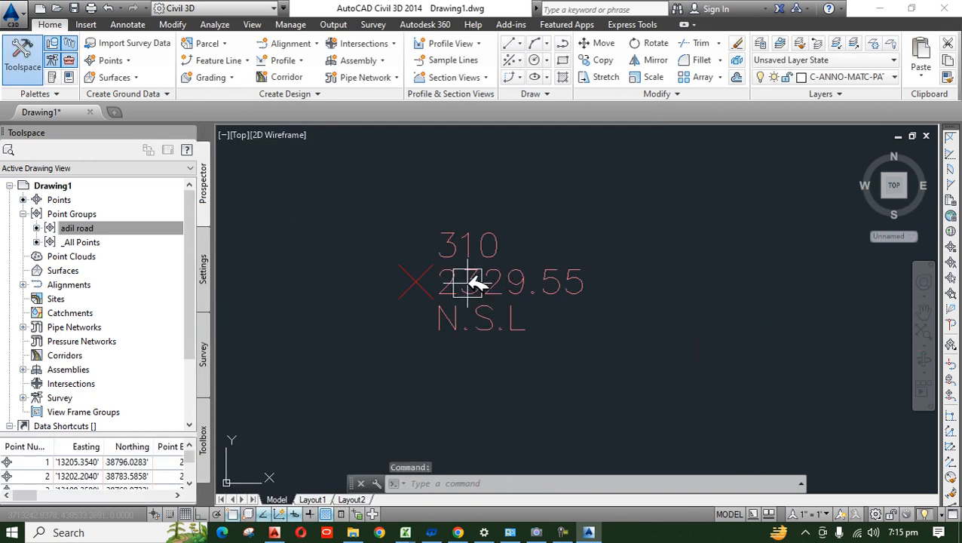
Set the point label style of the "adil road" point group to <none> and apply the change.
right_click(86, 228)
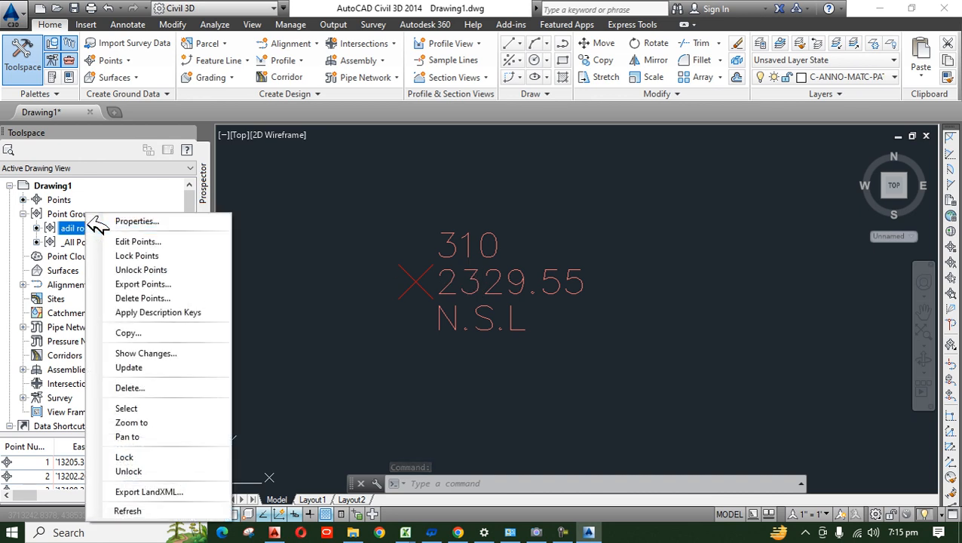
left_click(170, 220)
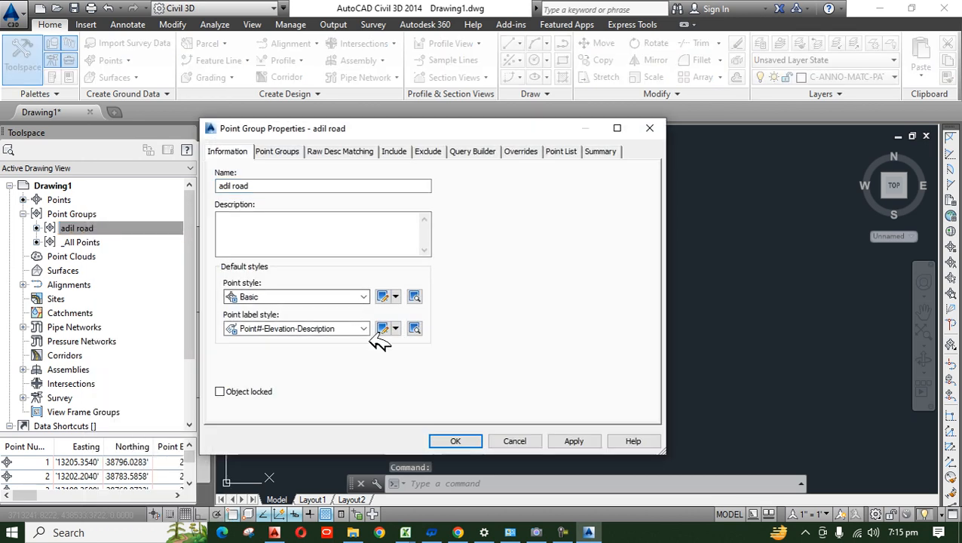
left_click(365, 328)
left_click(271, 342)
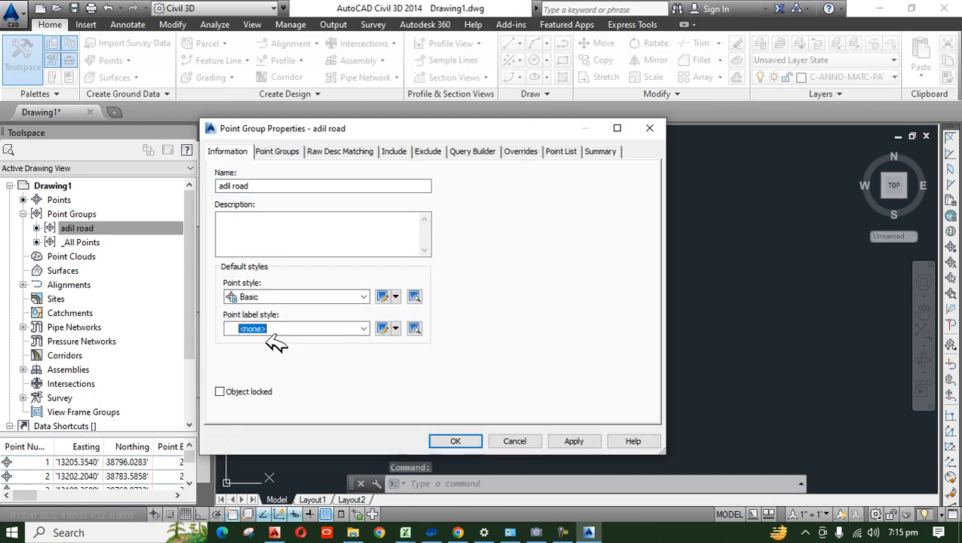
left_click(580, 441)
left_click(476, 441)
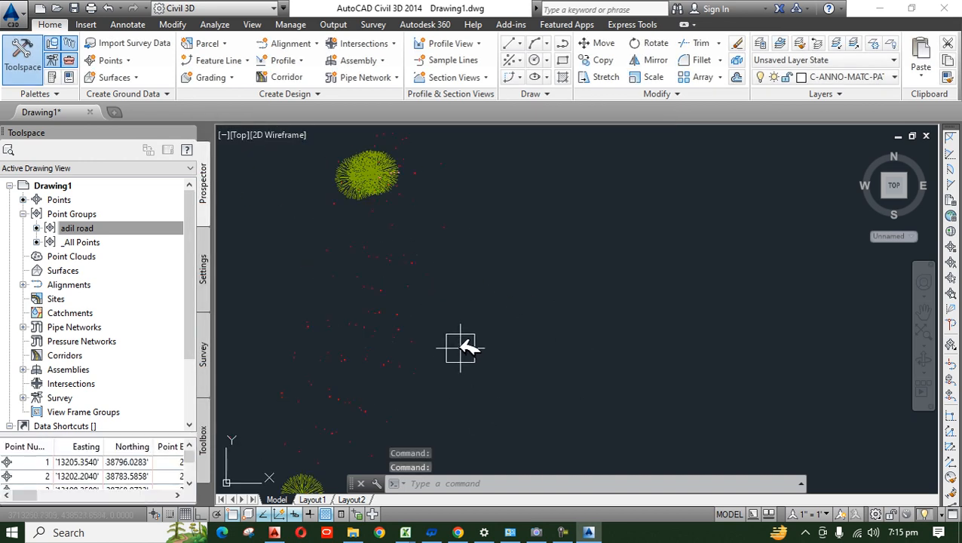
Inspect the unlabelled point markers of the "adil road" group up close.
scroll(418, 267, "up", 8)
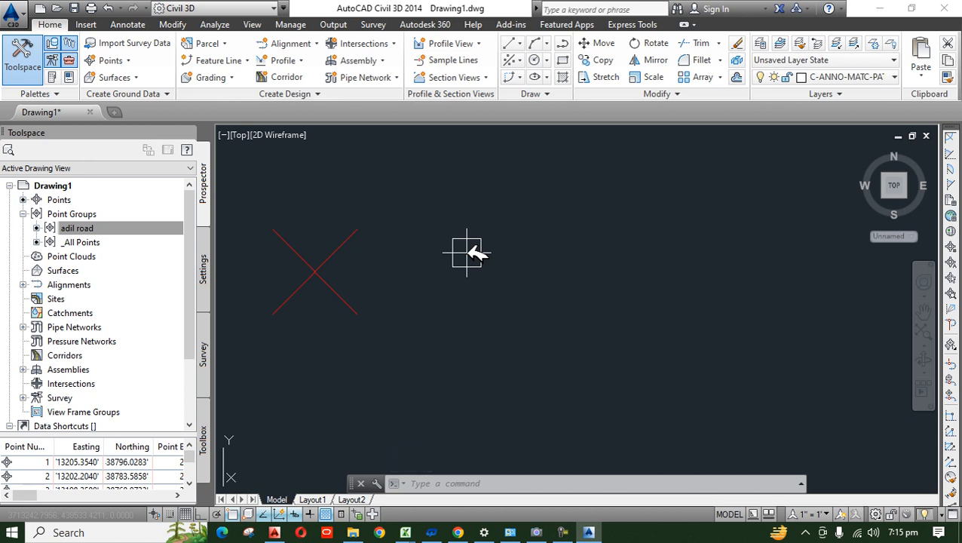
scroll(479, 285, "down", 8)
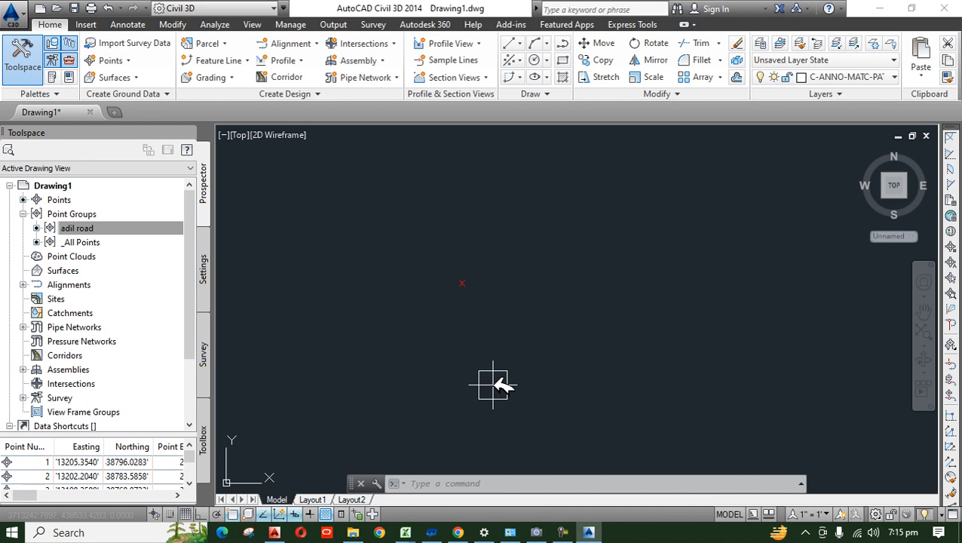
scroll(502, 299, "up", 4)
scroll(442, 252, "up", 1)
scroll(497, 279, "down", 5)
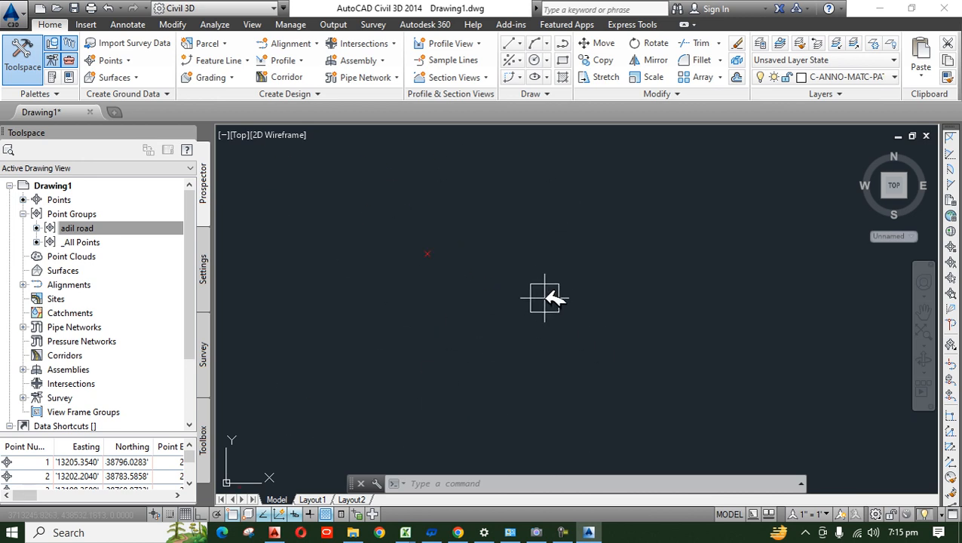
scroll(495, 279, "up", 5)
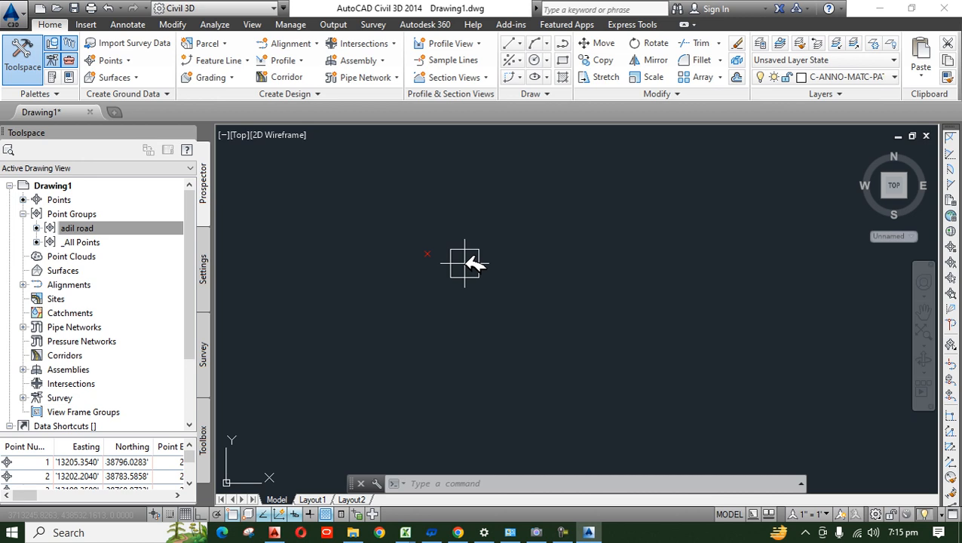
Set the point label style of the "adil road" point group to Point#-Elevation-Description and apply the change.
right_click(98, 226)
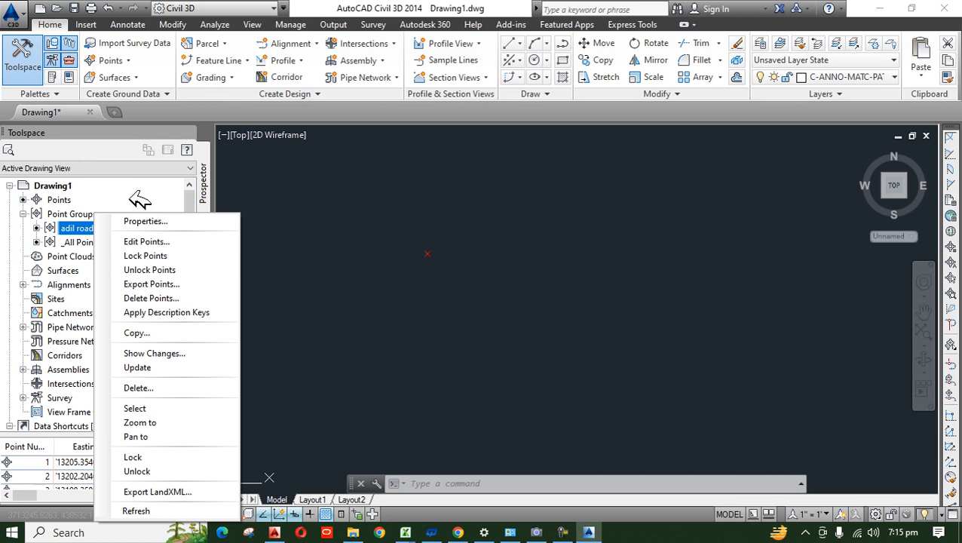
left_click(145, 221)
left_click(323, 328)
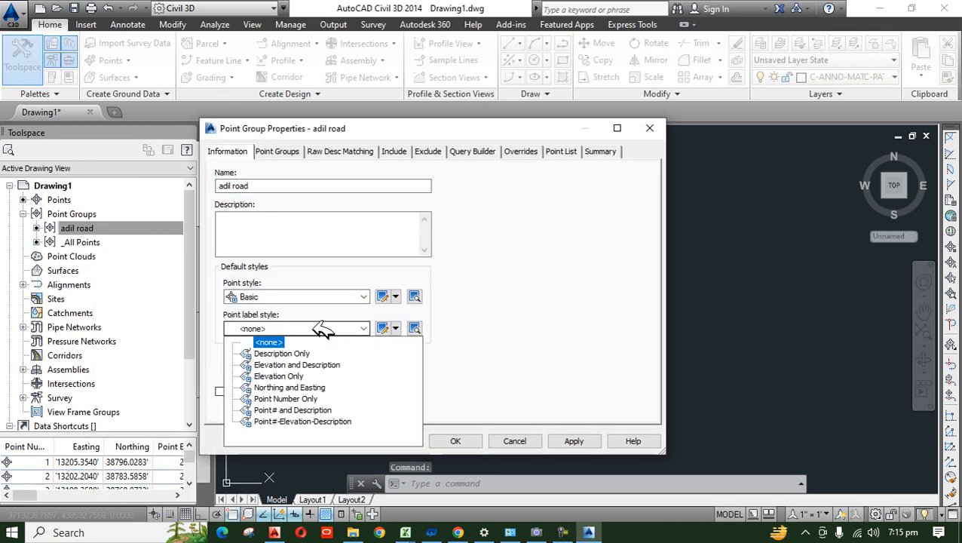
left_click(286, 354)
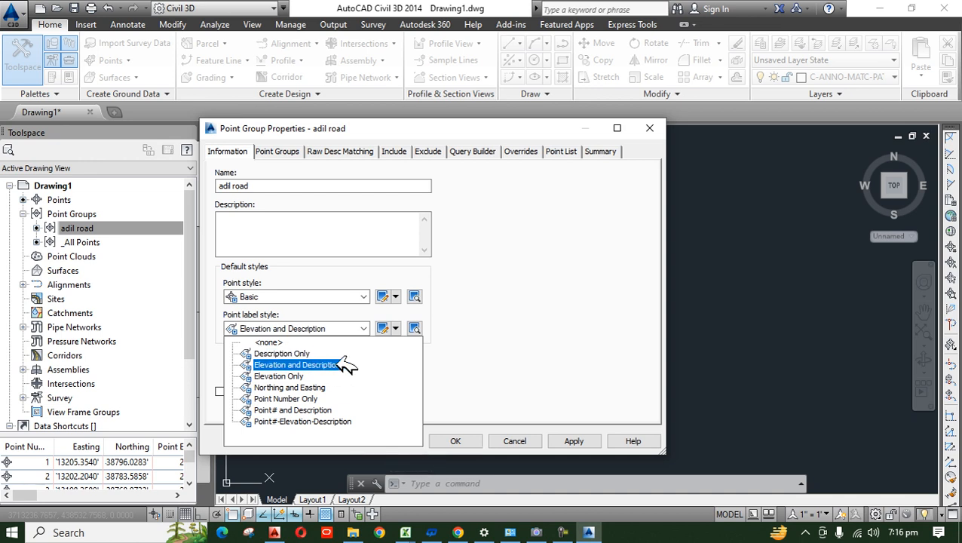
left_click(342, 421)
left_click(577, 443)
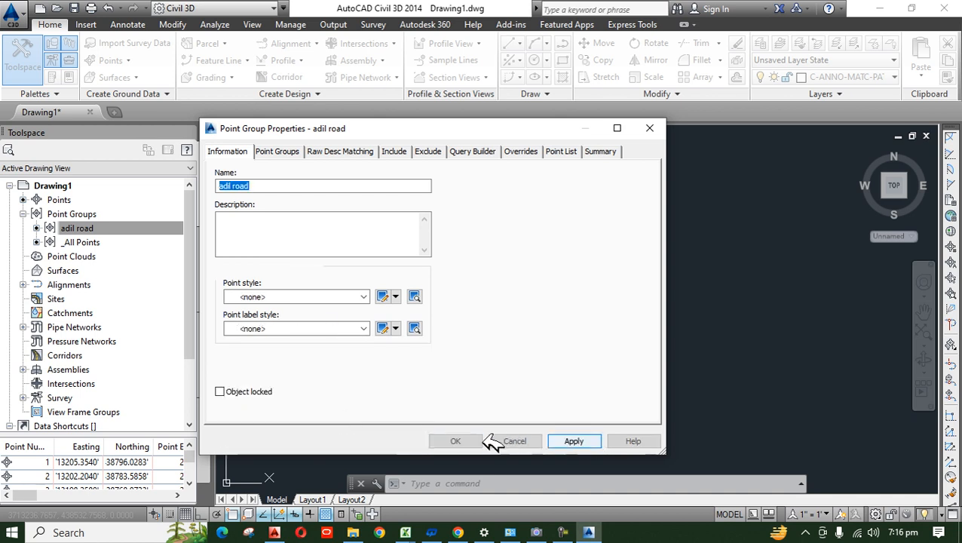
left_click(461, 441)
Review the full run of survey points along the road from one end to the other.
scroll(451, 293, "down", 7)
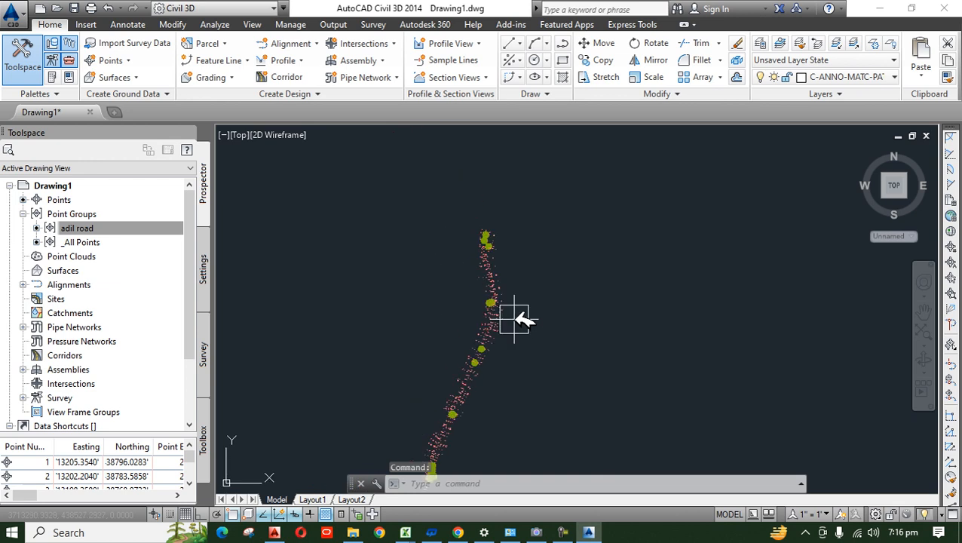
mouse_move(513, 356)
middle_mouse_down()
mouse_move(475, 298)
mouse_move(467, 266)
middle_mouse_up()
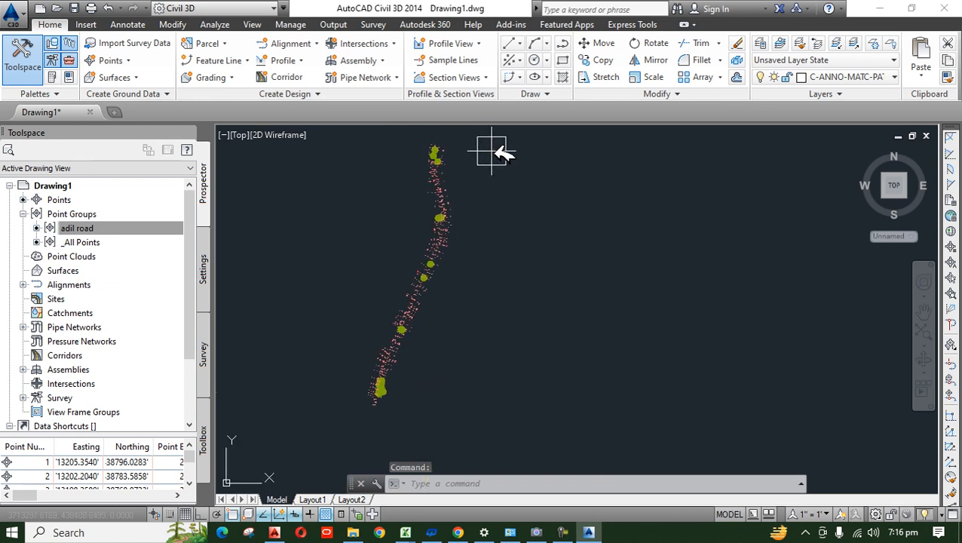
mouse_move(400, 331)
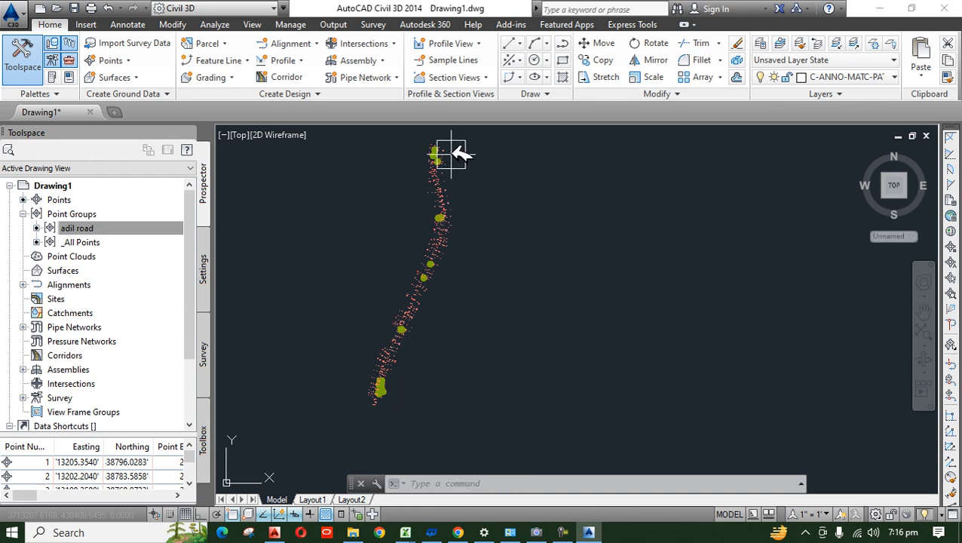
scroll(383, 383, "up", 5)
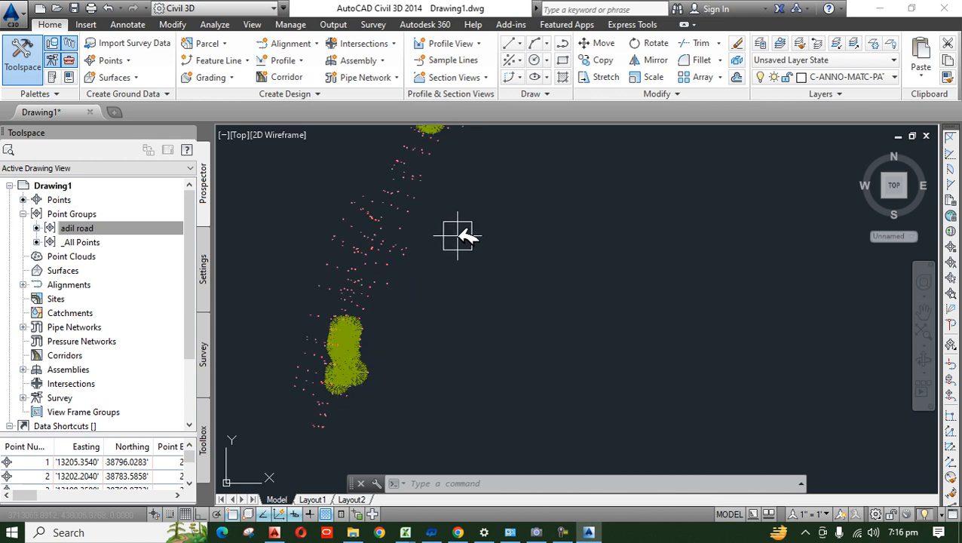
middle_click_drag(462, 236, 397, 381)
scroll(364, 365, "down", 6)
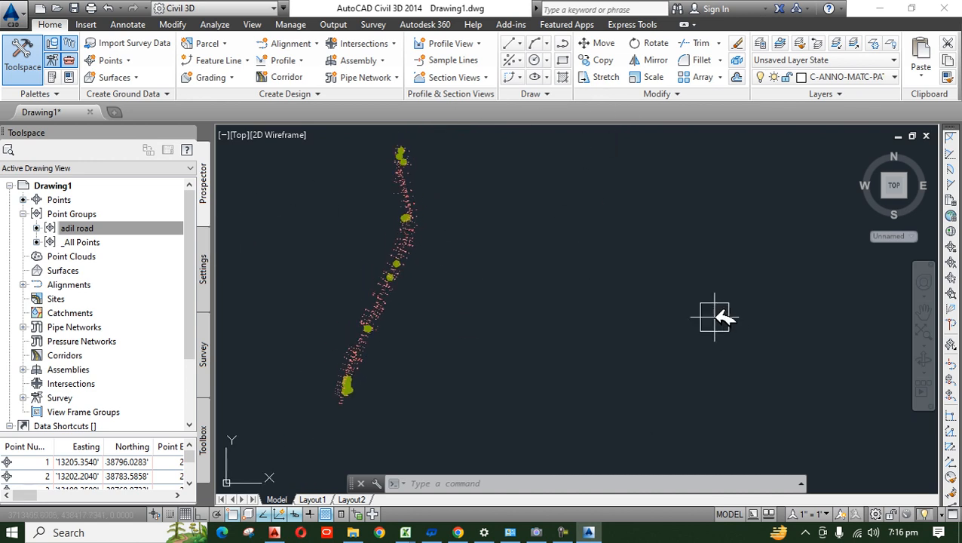
Create a TIN surface named "adil Surface 2" on layer C-TOPO with the Contours 2' and 10' (Background) style.
left_click(63, 270)
right_click(64, 273)
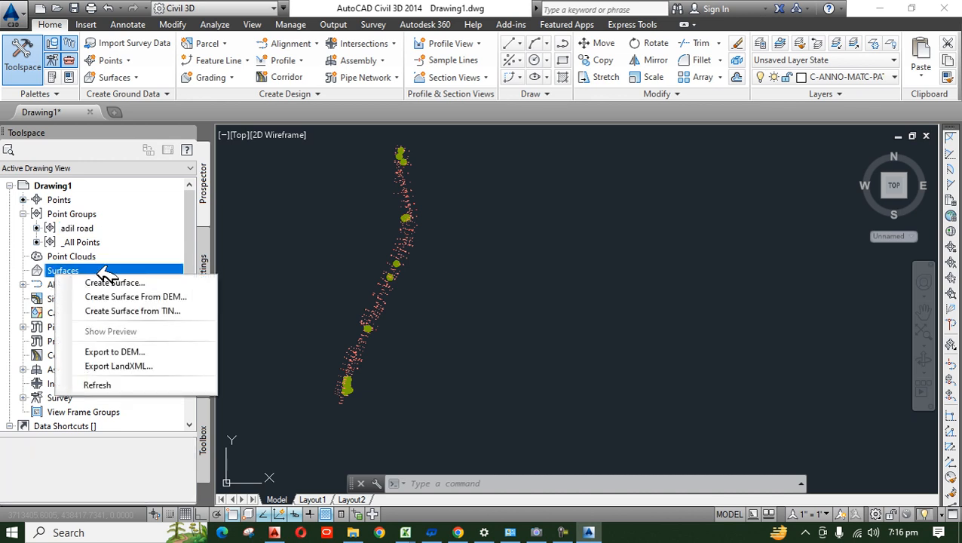
left_click(179, 281)
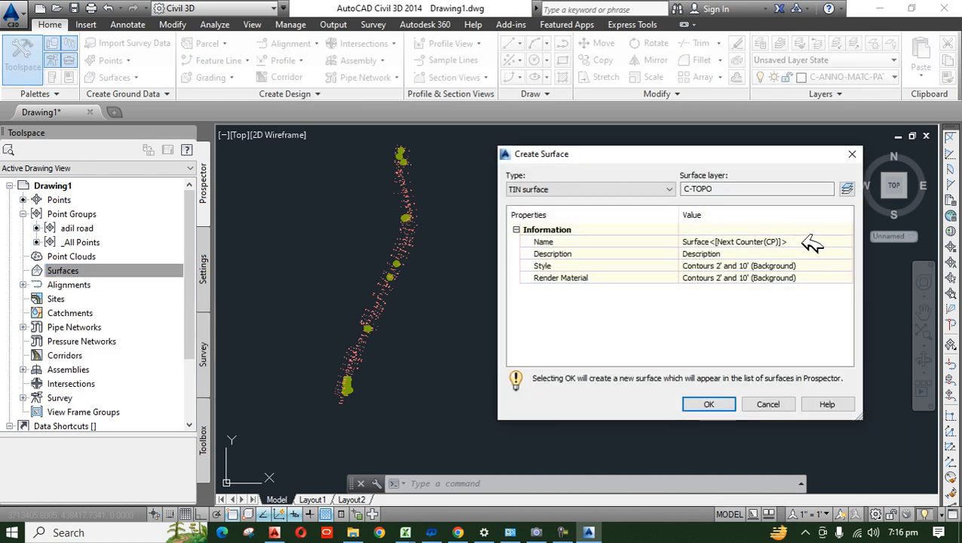
left_click(759, 242)
left_click_drag(761, 242, 622, 251)
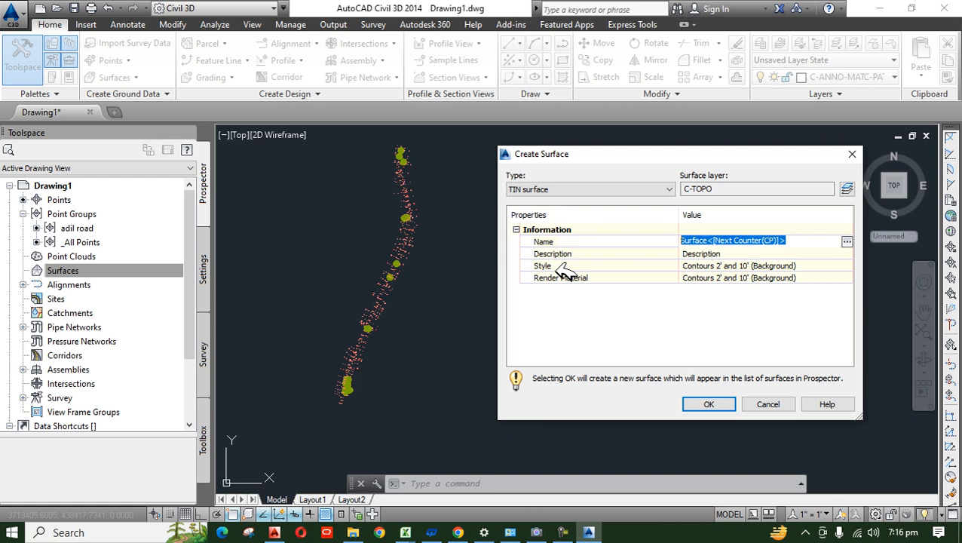
left_click_drag(801, 242, 715, 239)
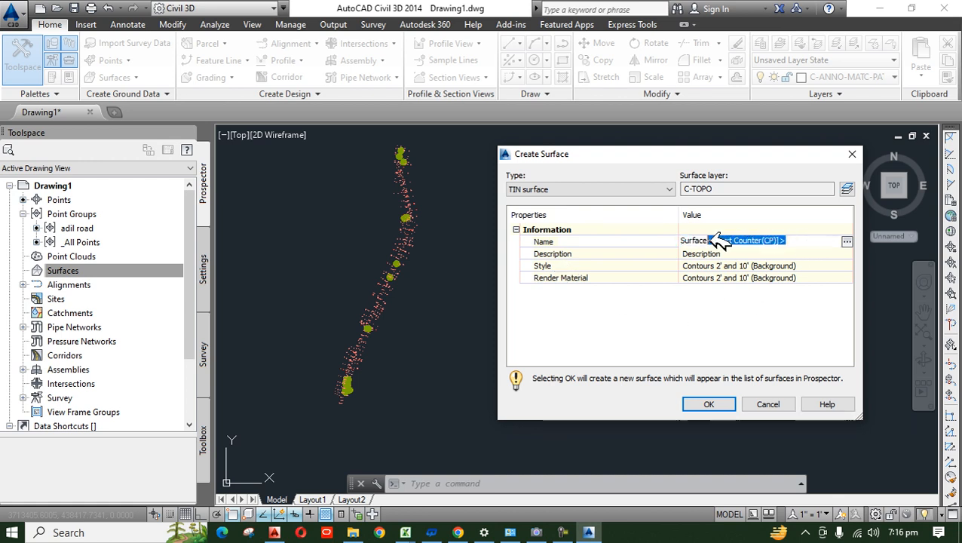
key("Delete")
key("Home")
type("a")
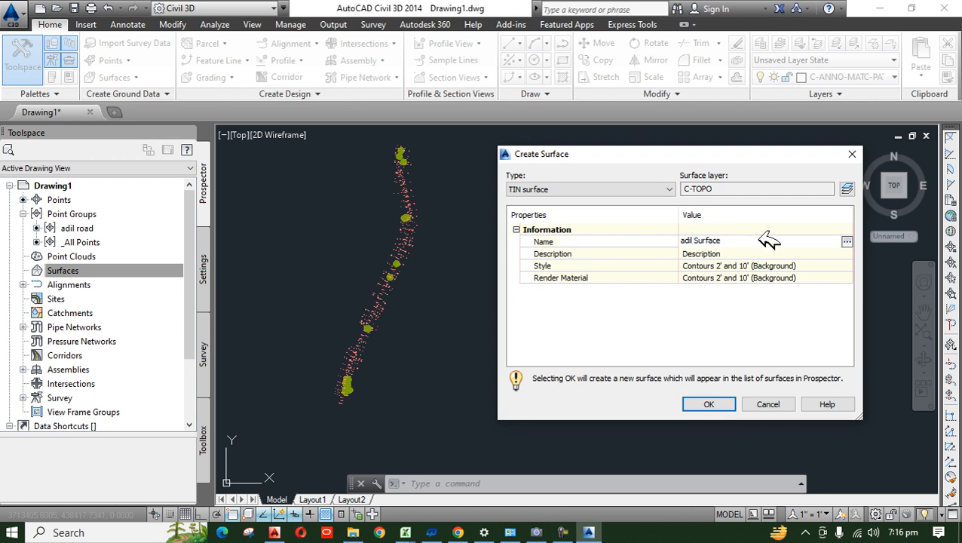
left_click(709, 404)
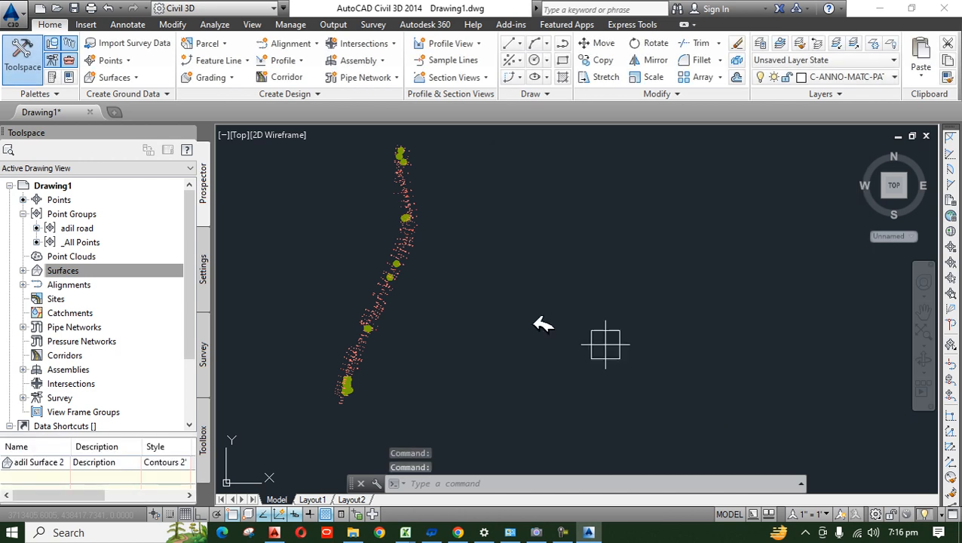
Add the "adil road" point group to the definition of the surface adil Surface 2.
left_click(54, 271)
left_click(23, 270)
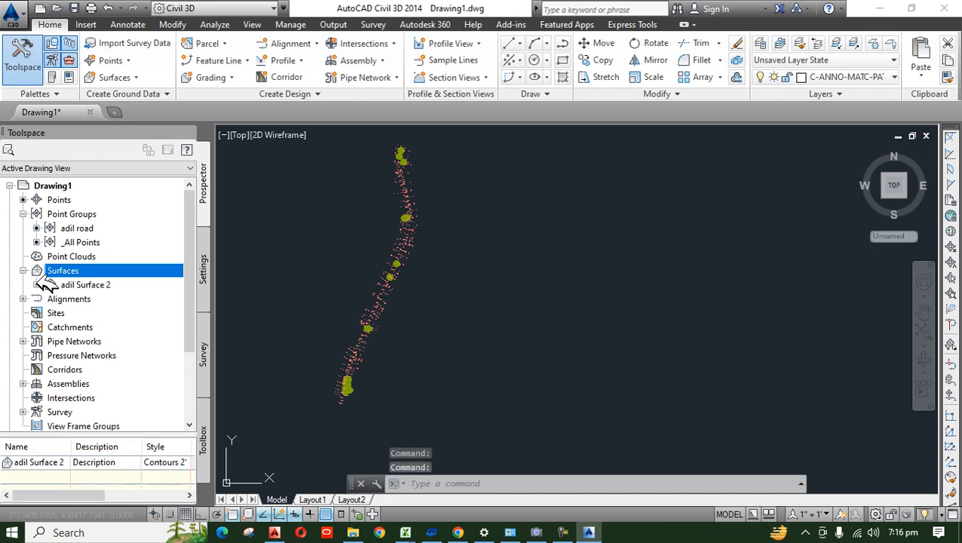
left_click(36, 284)
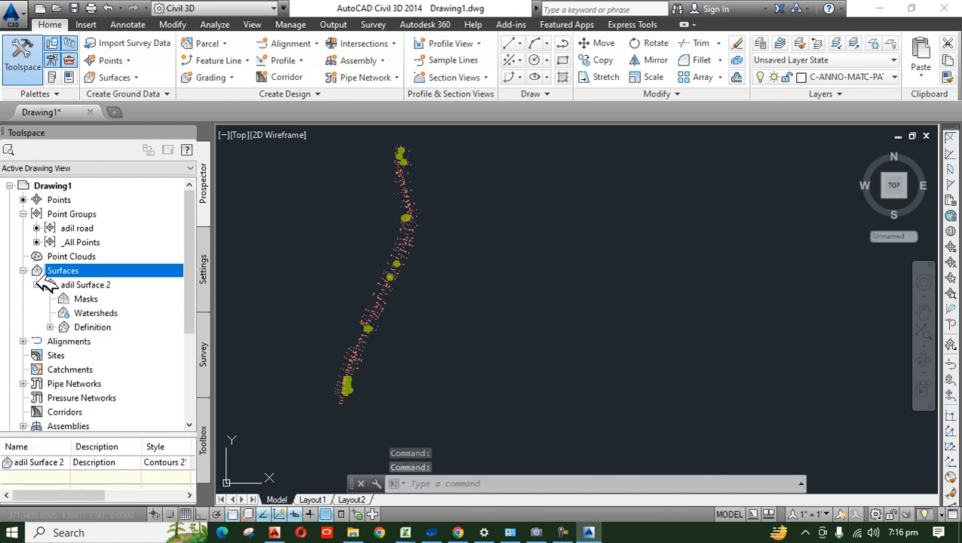
left_click(51, 326)
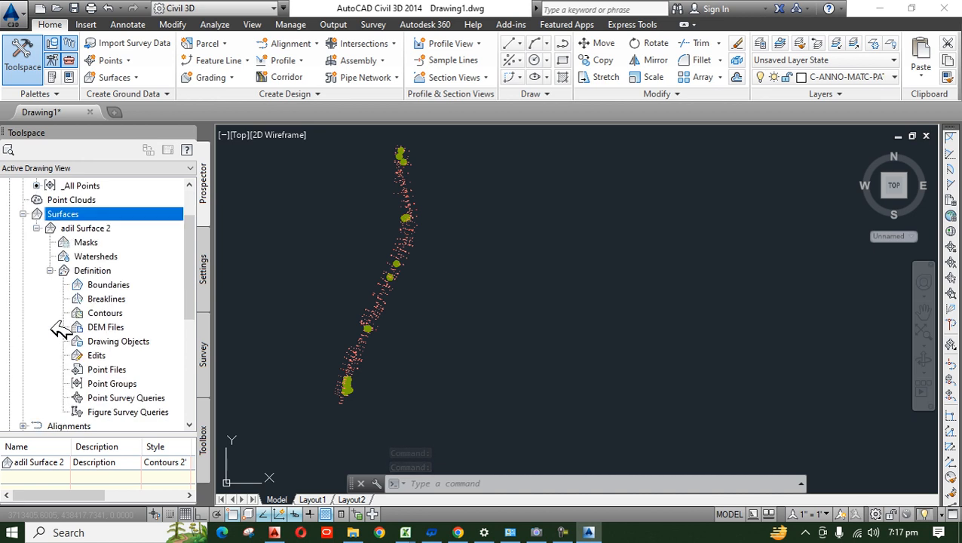
left_click(120, 383)
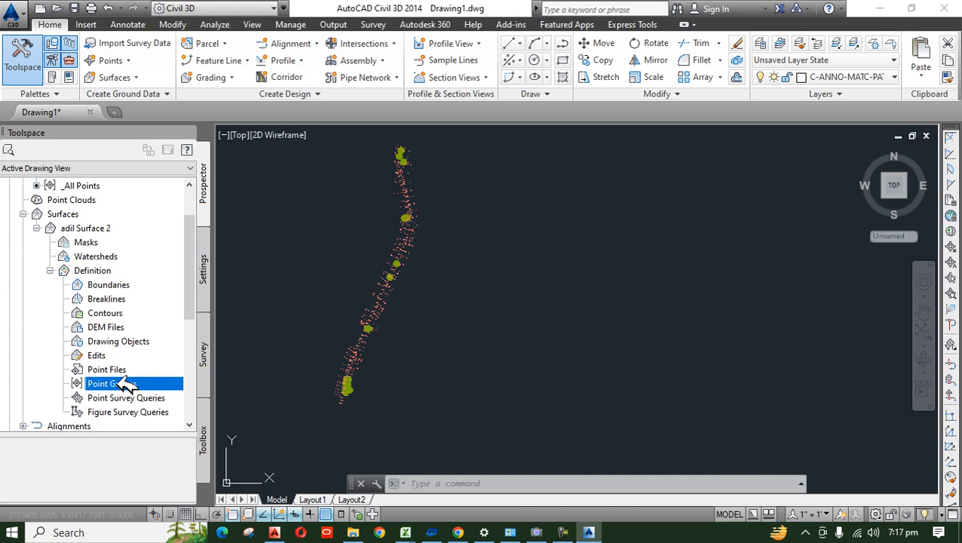
right_click(126, 384)
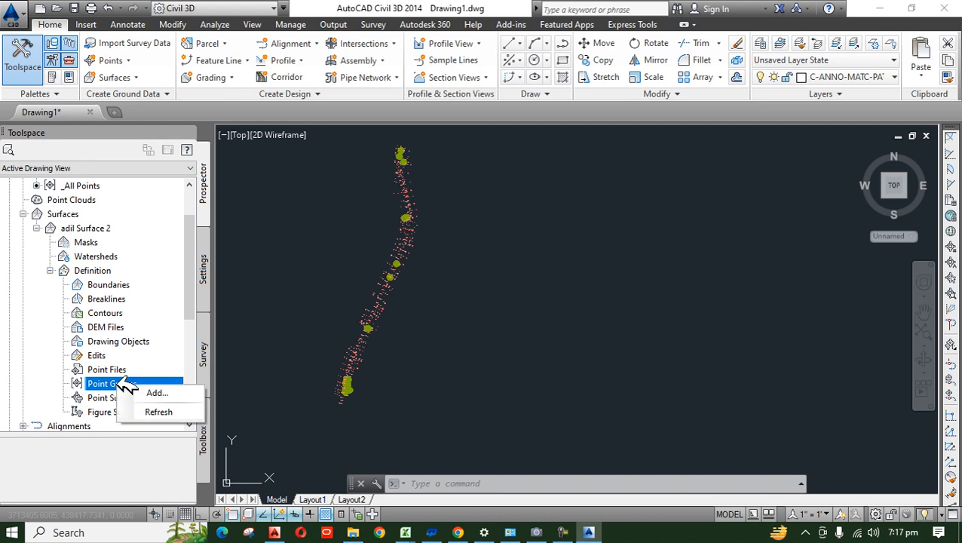
left_click(160, 392)
left_click(417, 132)
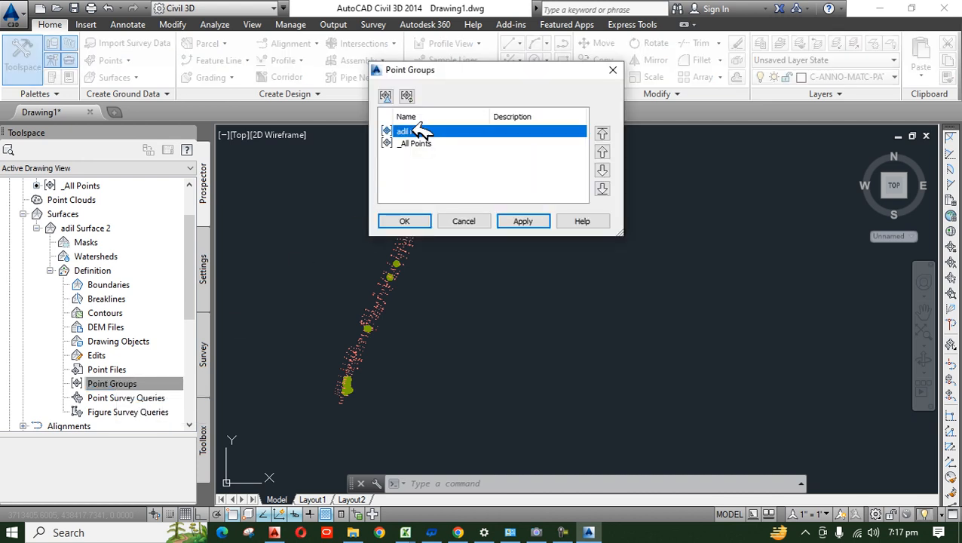
left_click(523, 221)
left_click(404, 220)
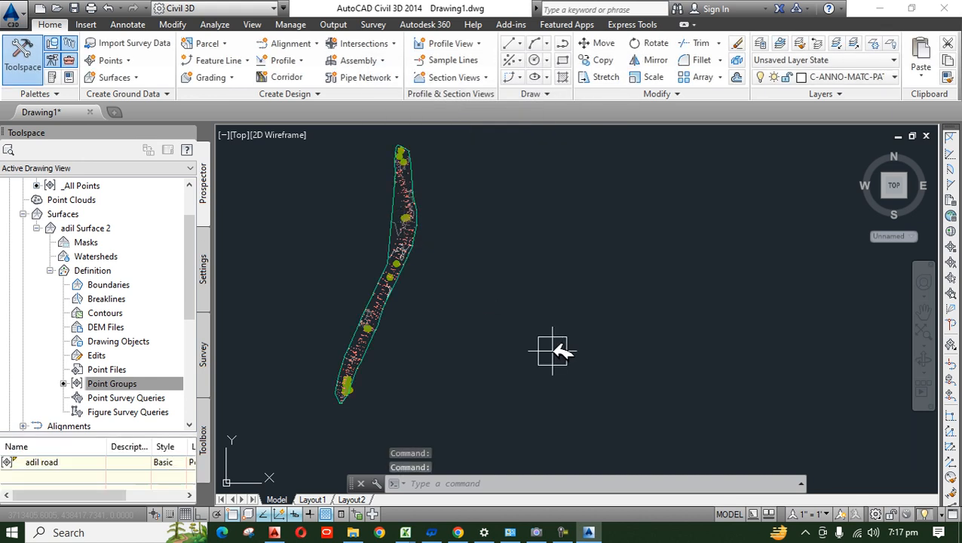
Examine the contours and outer border of adil Surface 2 along the road, including its style and elevation information.
scroll(437, 301, "up", 2)
scroll(450, 198, "up", 2)
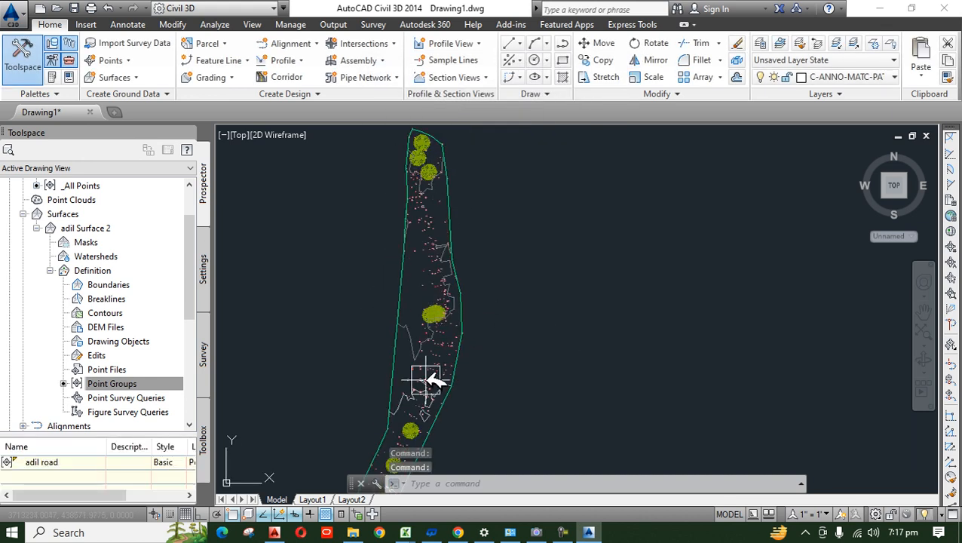
scroll(430, 373, "up", 3)
scroll(425, 239, "down", 2)
scroll(418, 311, "down", 3)
scroll(413, 320, "up", 5)
middle_click_drag(491, 267, 470, 352)
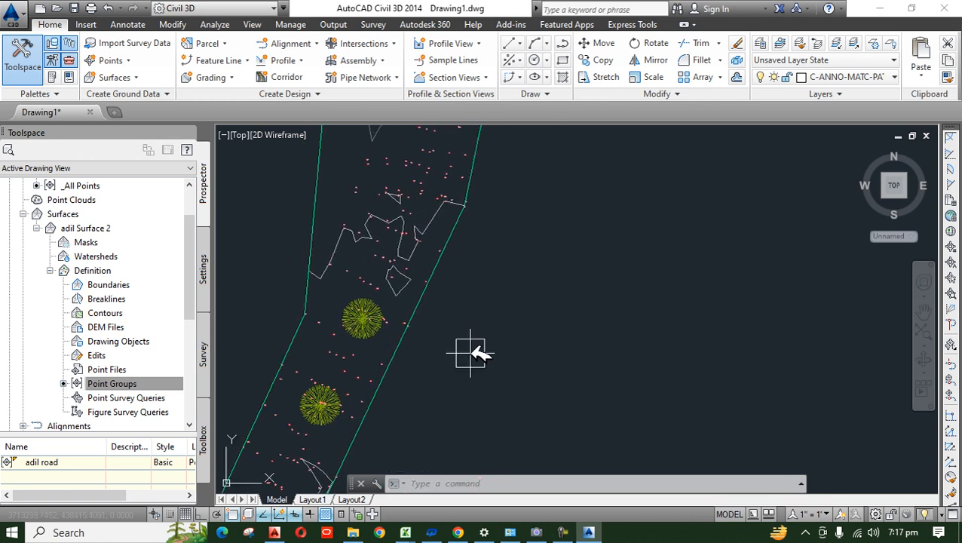
middle_click_drag(473, 285, 457, 364)
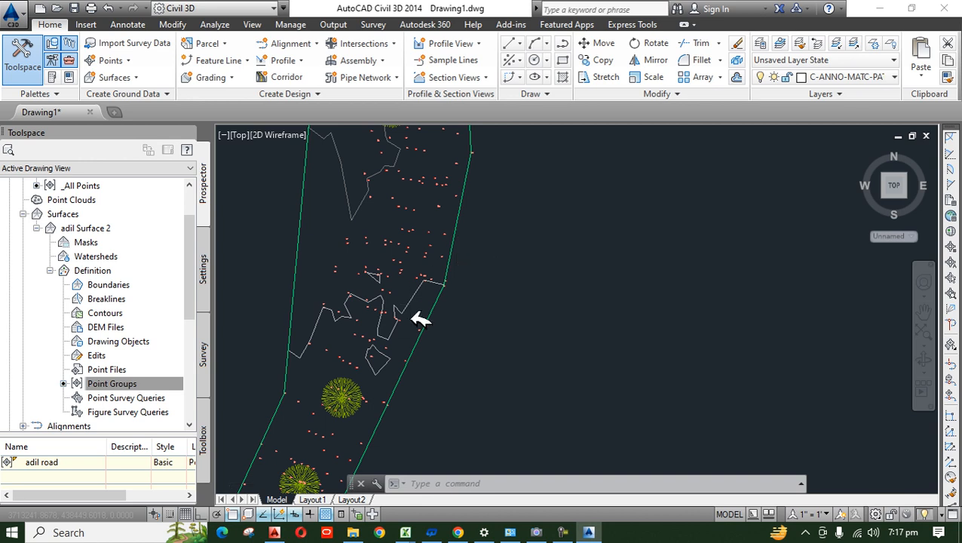
scroll(411, 323, "down", 5)
scroll(411, 326, "up", 5)
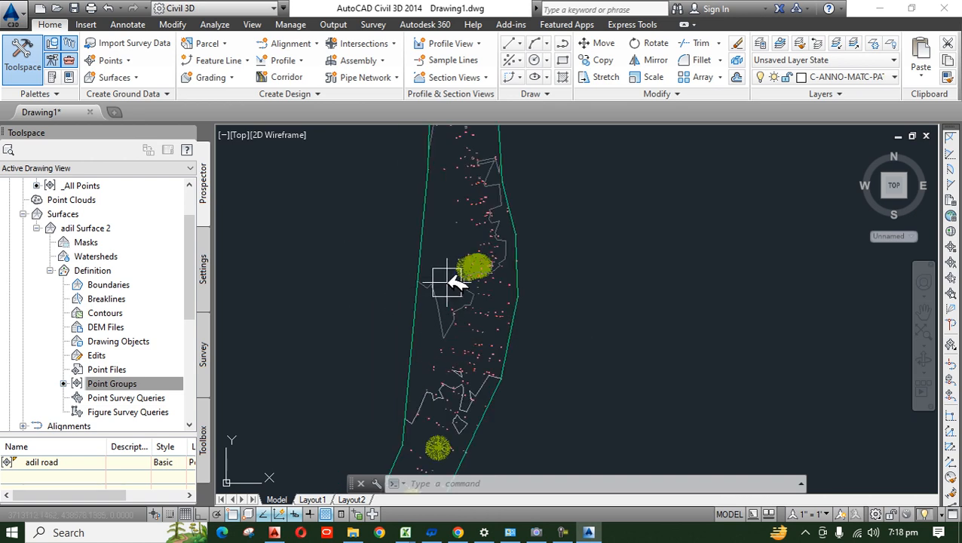
mouse_move(449, 284)
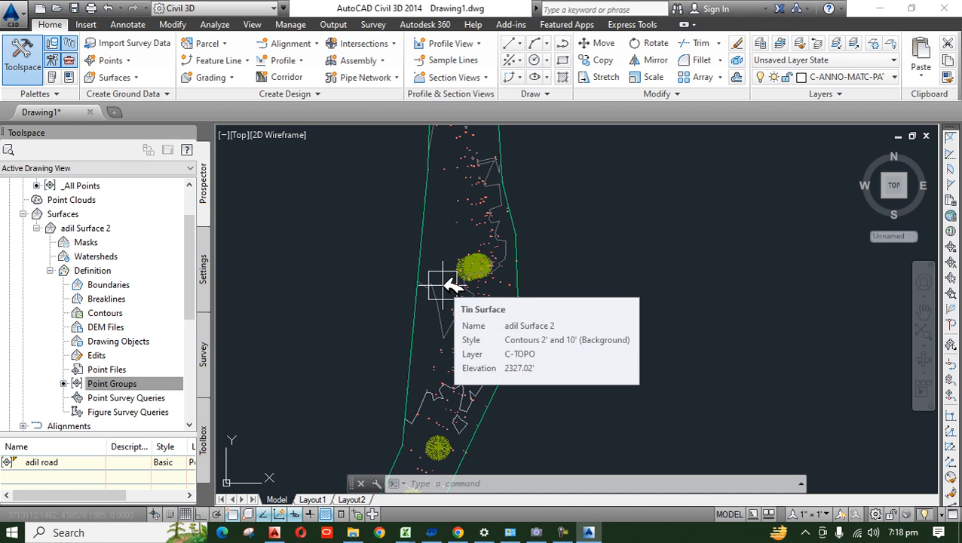
scroll(440, 264, "down", 5)
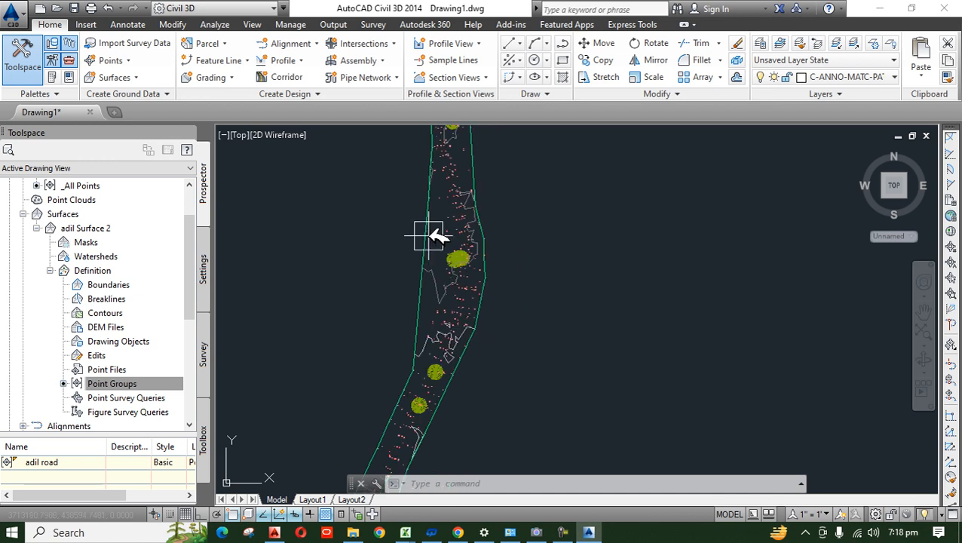
Open the surface style of adil Surface 2 for editing and expand its contour interval settings.
scroll(431, 237, "up", 4)
scroll(422, 257, "up", 4)
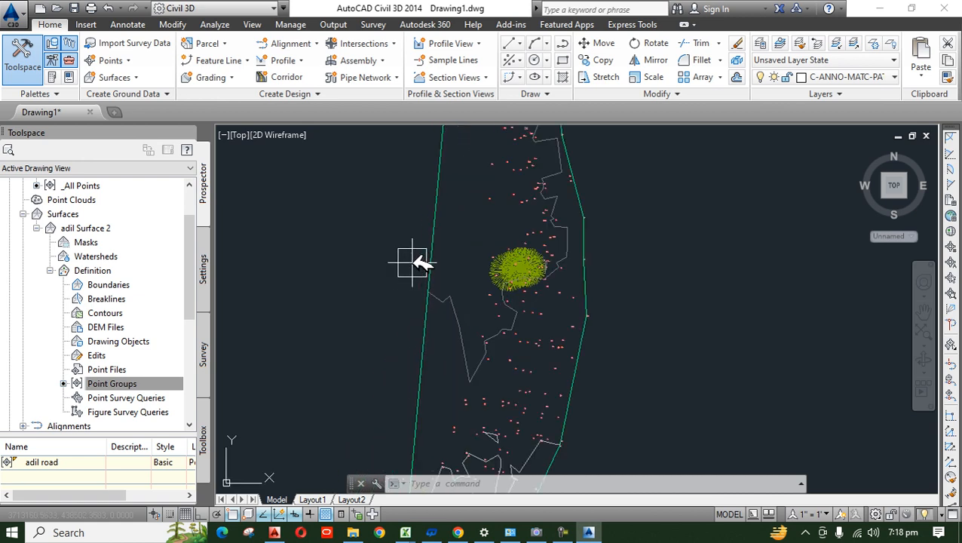
scroll(423, 254, "down", 3)
scroll(440, 231, "up", 3)
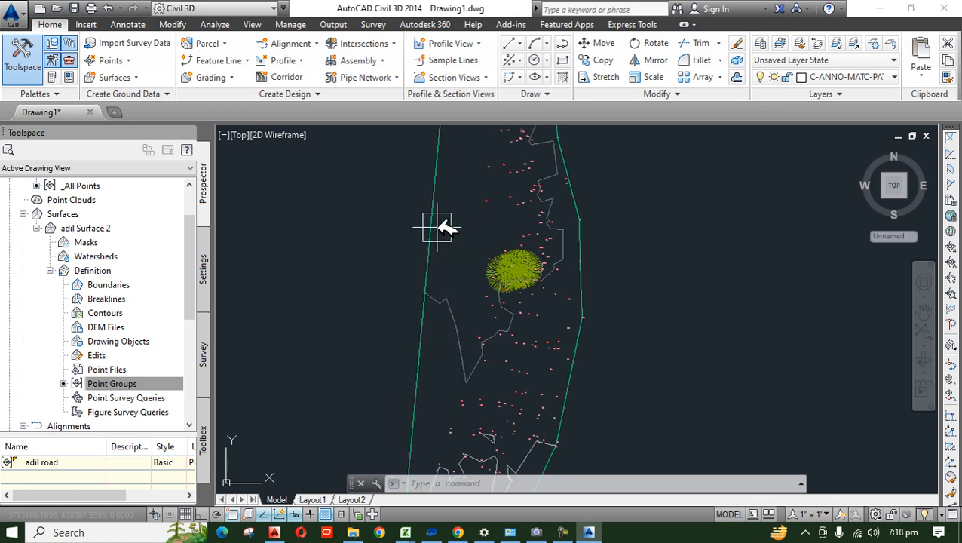
left_click(435, 219)
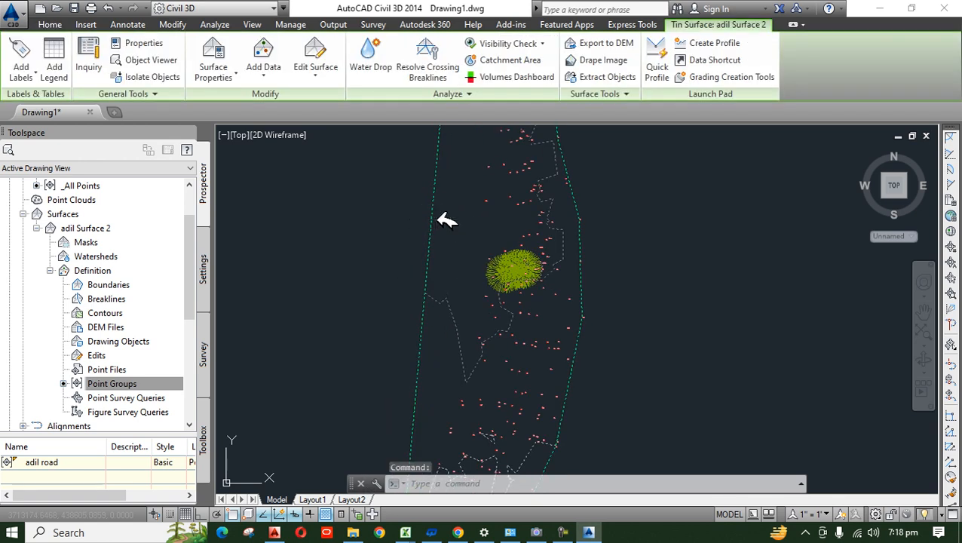
right_click(437, 220)
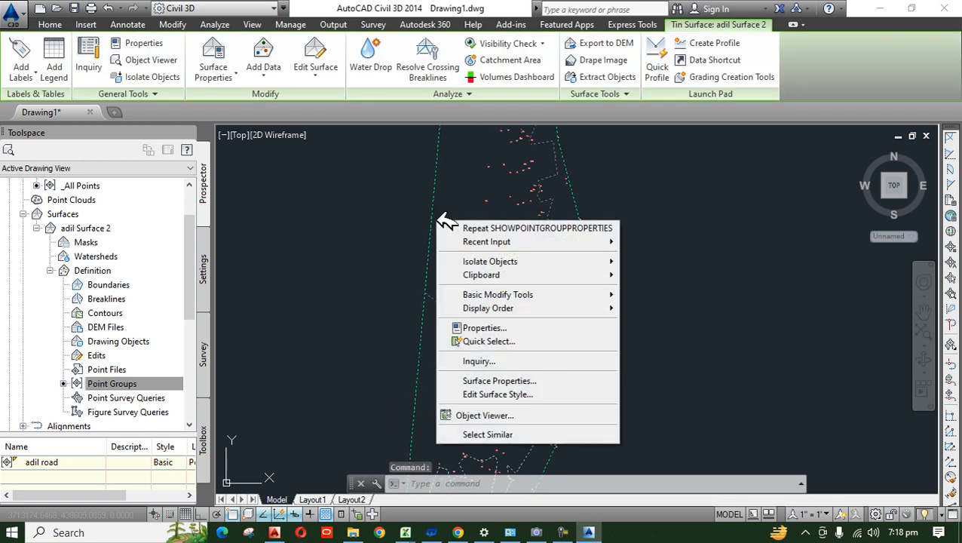
left_click(555, 395)
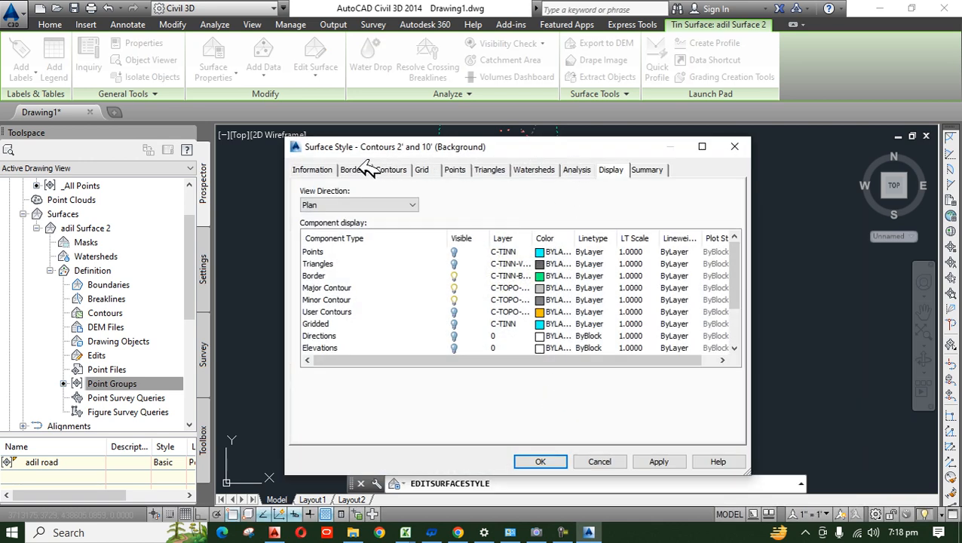
left_click(392, 170)
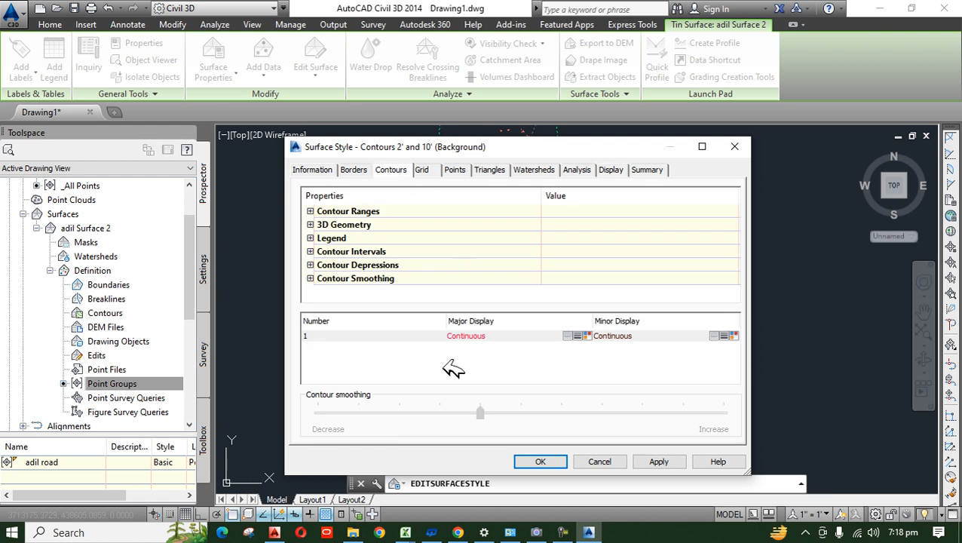
left_click(310, 251)
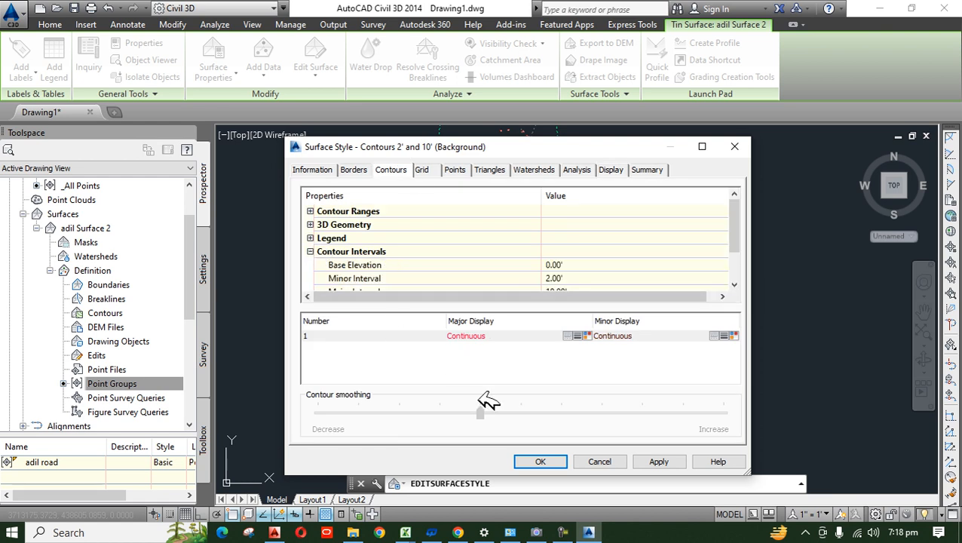
left_click(563, 532)
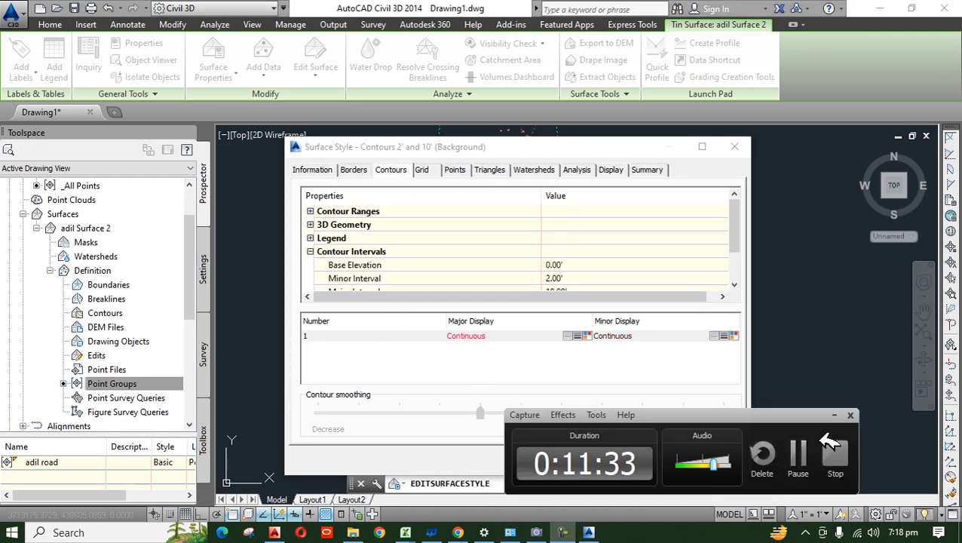
left_click(850, 414)
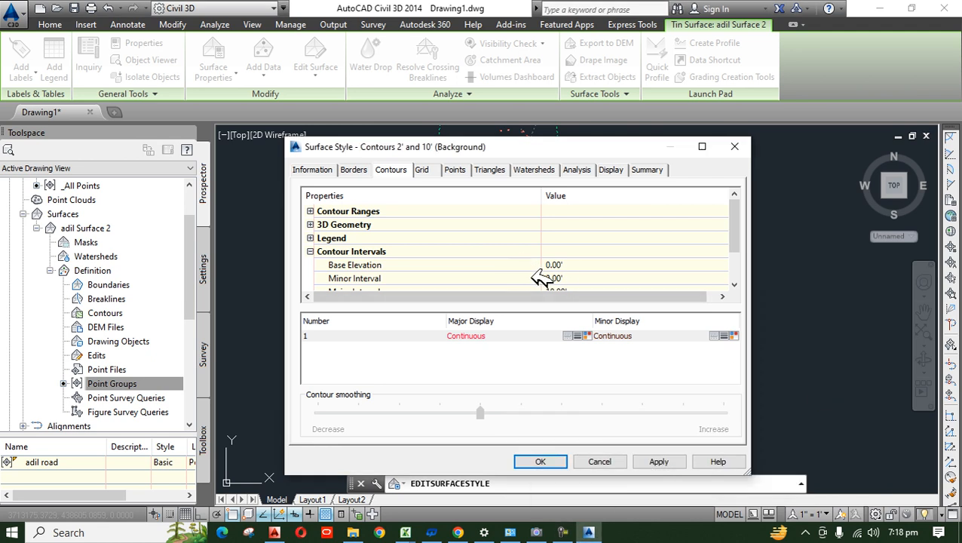
scroll(408, 241, "down", 1)
scroll(408, 240, "up", 1)
scroll(601, 275, "down", 1)
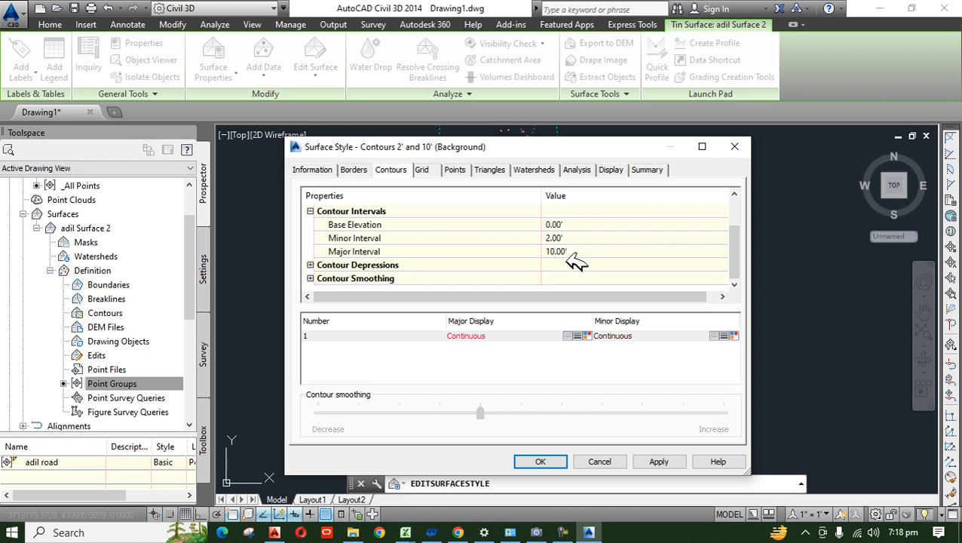
scroll(580, 267, "up", 1)
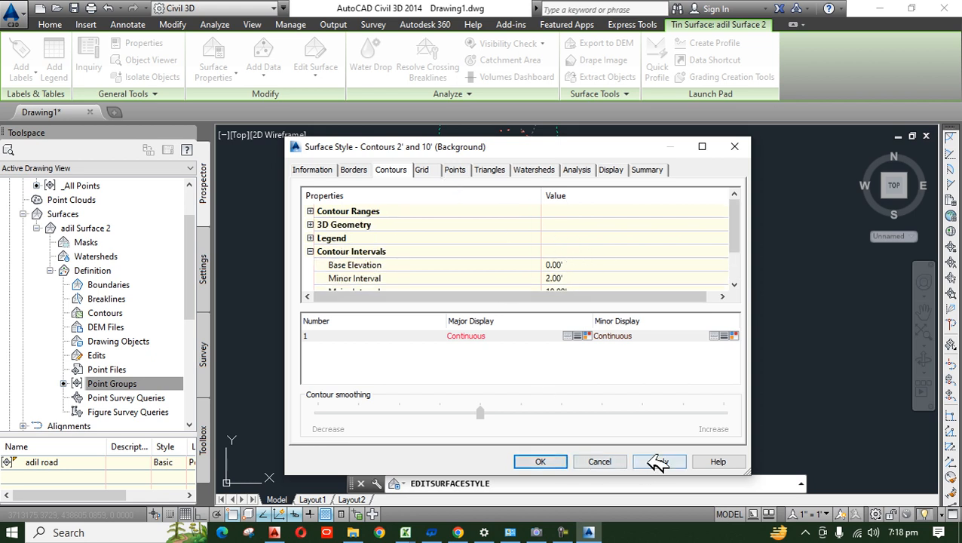
left_click(567, 521)
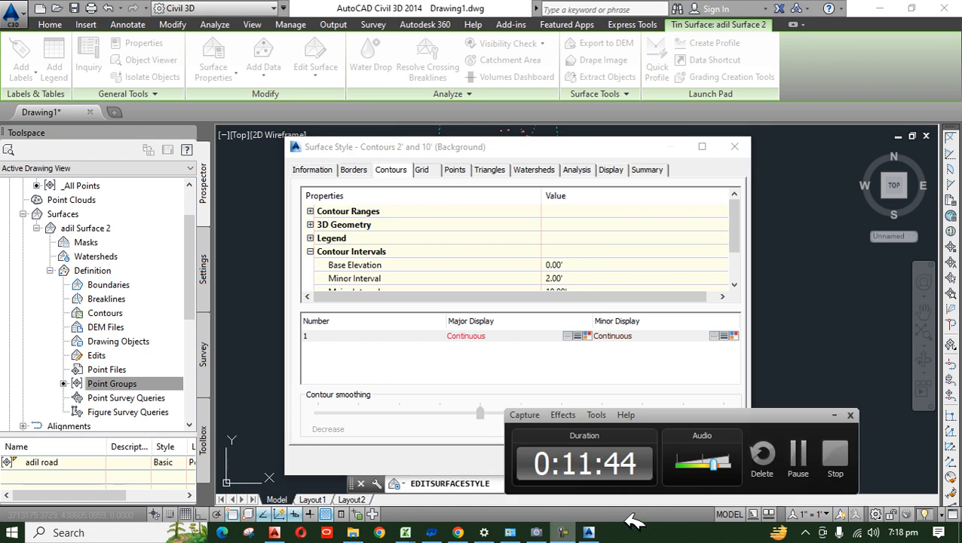
left_click(798, 451)
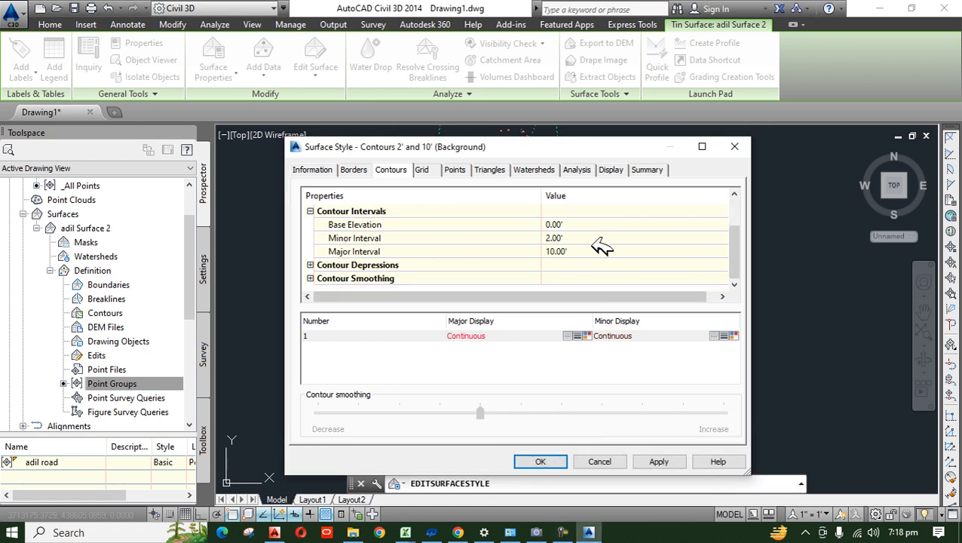
Set the style's minor contour interval to .2 and apply the change to adil Surface 2.
left_click(591, 238)
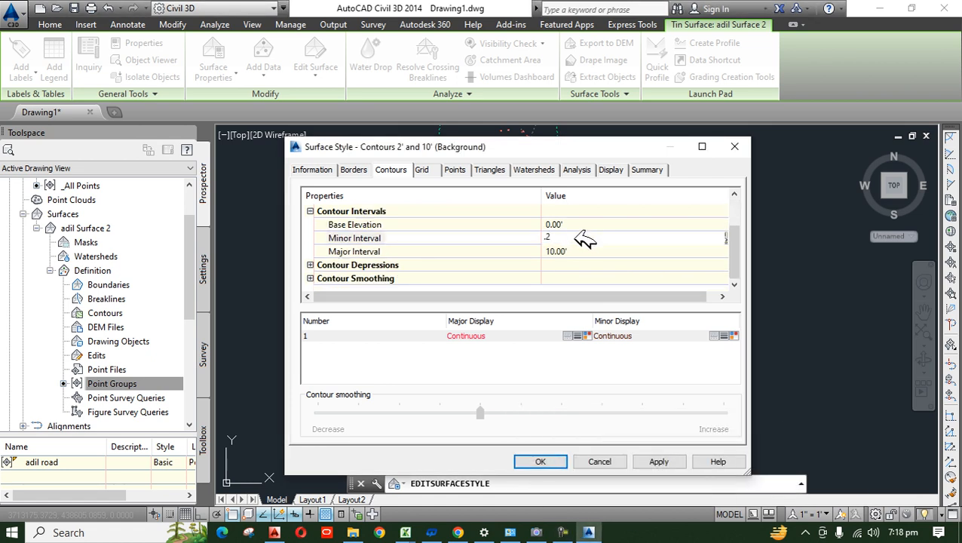
left_click(658, 461)
left_click(540, 460)
Inspect the contour lines of adil Surface 2 between its borders, both close up and along the whole road.
scroll(485, 257, "down", 4)
scroll(474, 309, "up", 5)
scroll(427, 283, "up", 4)
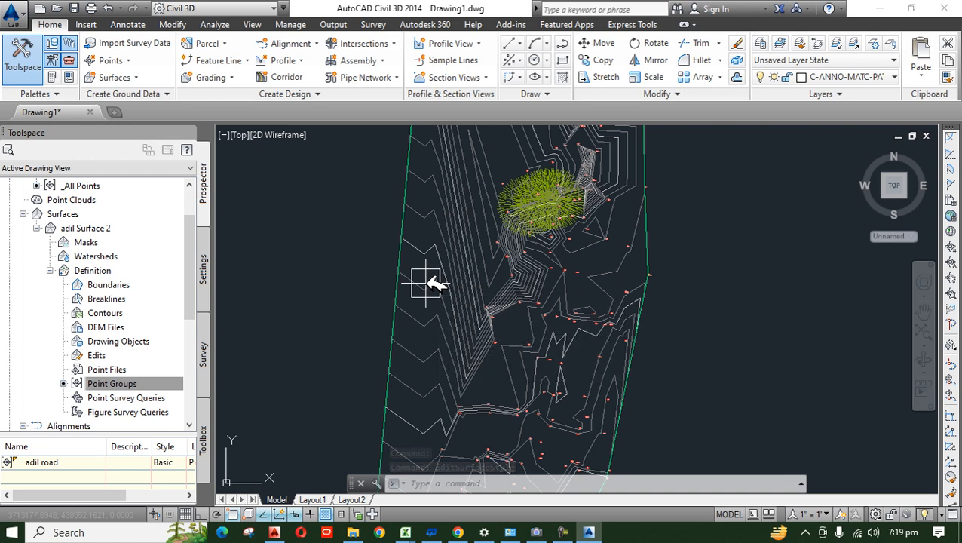
middle_click_drag(427, 283, 408, 392)
mouse_move(422, 223)
middle_mouse_down()
mouse_move(397, 339)
mouse_move(383, 340)
middle_mouse_up()
scroll(382, 339, "up", 2)
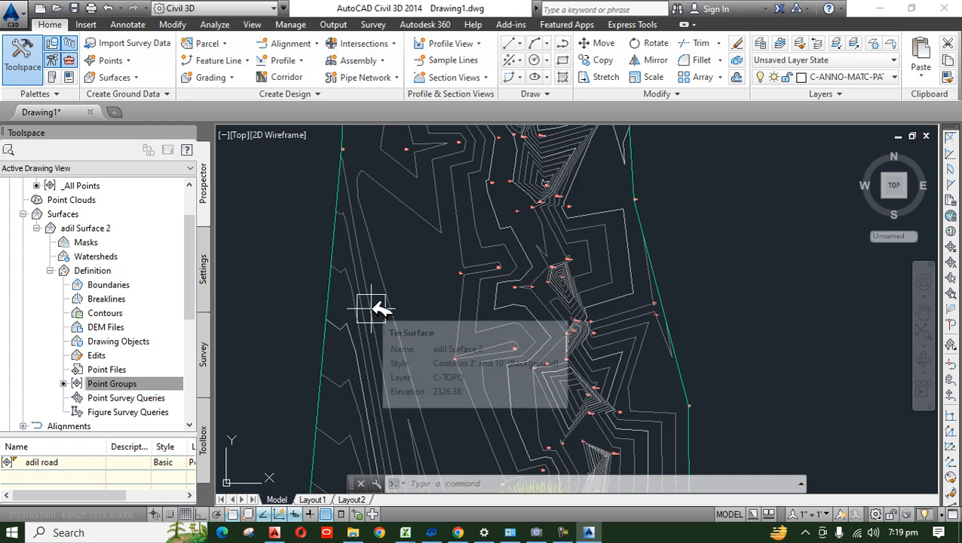
scroll(407, 256, "down", 3)
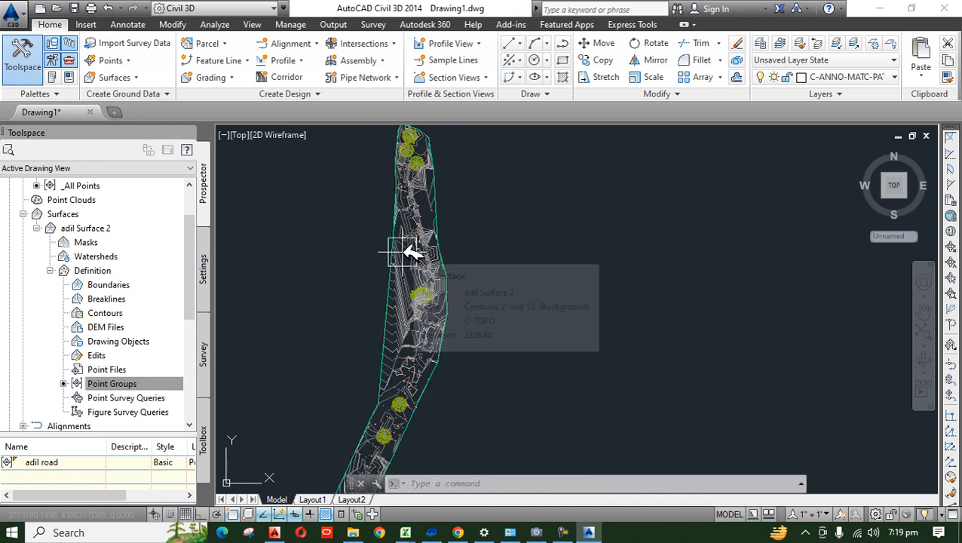
scroll(386, 329, "up", 3)
mouse_move(386, 329)
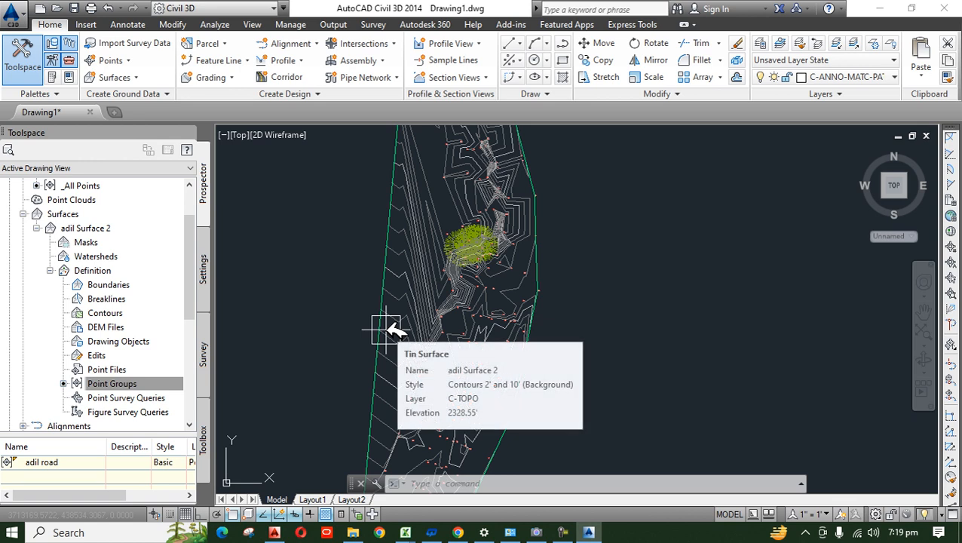
scroll(394, 384, "up", 2)
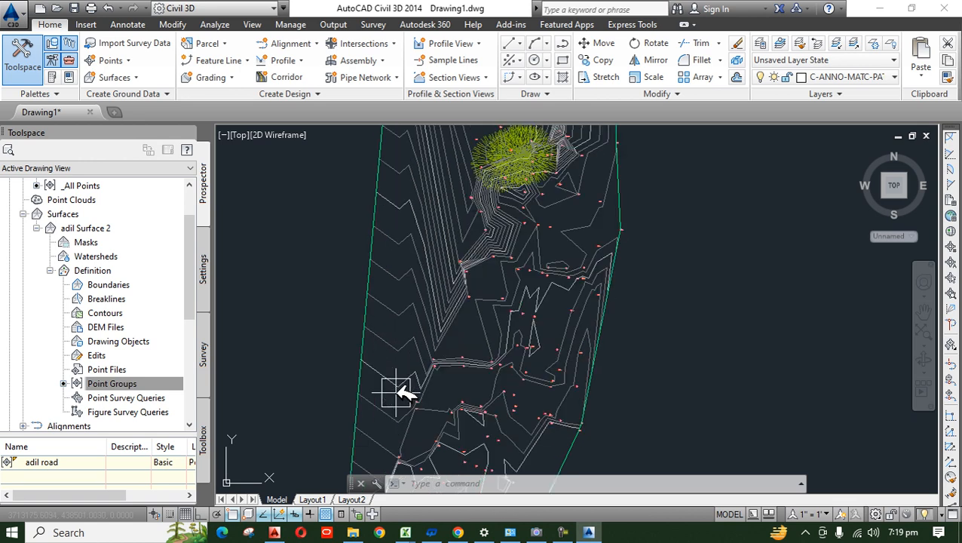
In the display settings of adil Surface 2's style, set the Major Contour color to yellow.
left_click(370, 269)
right_click(370, 268)
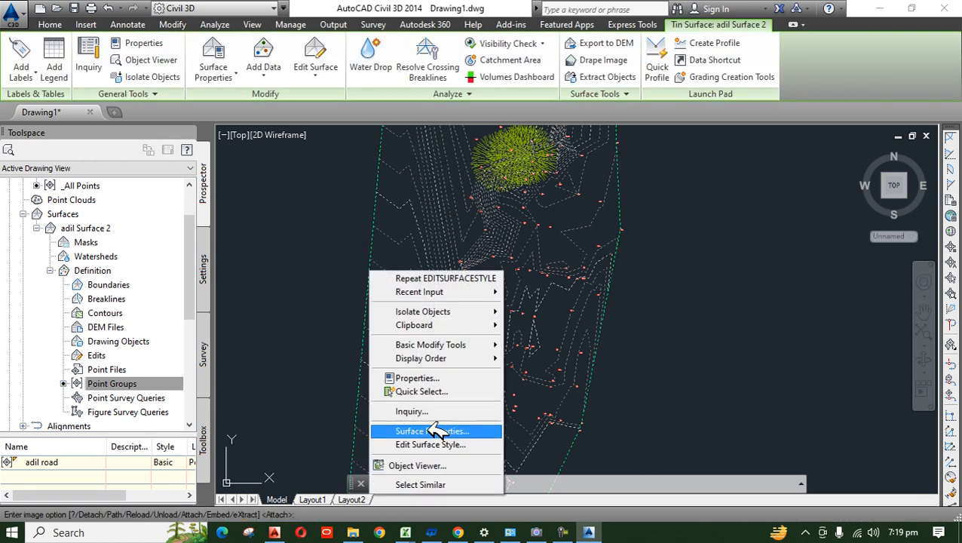
left_click(457, 445)
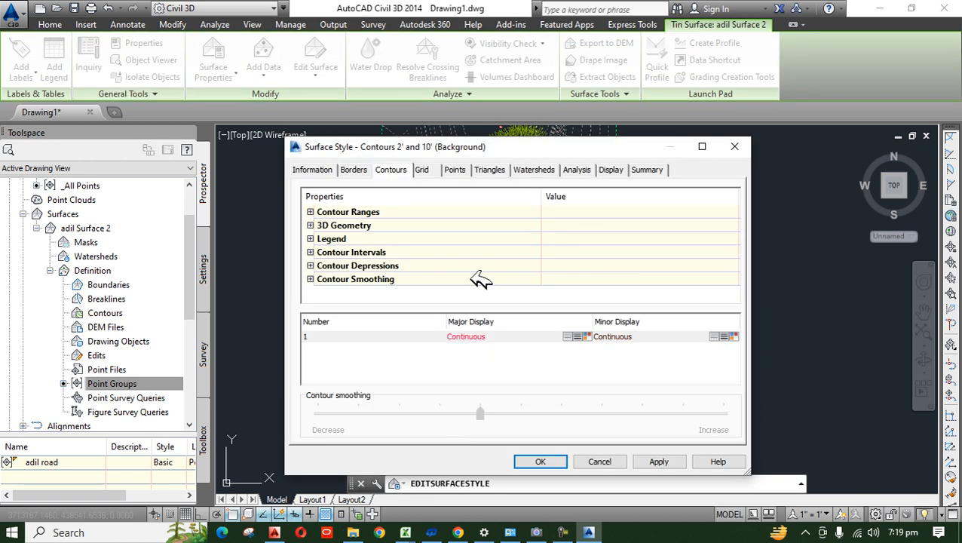
left_click(612, 170)
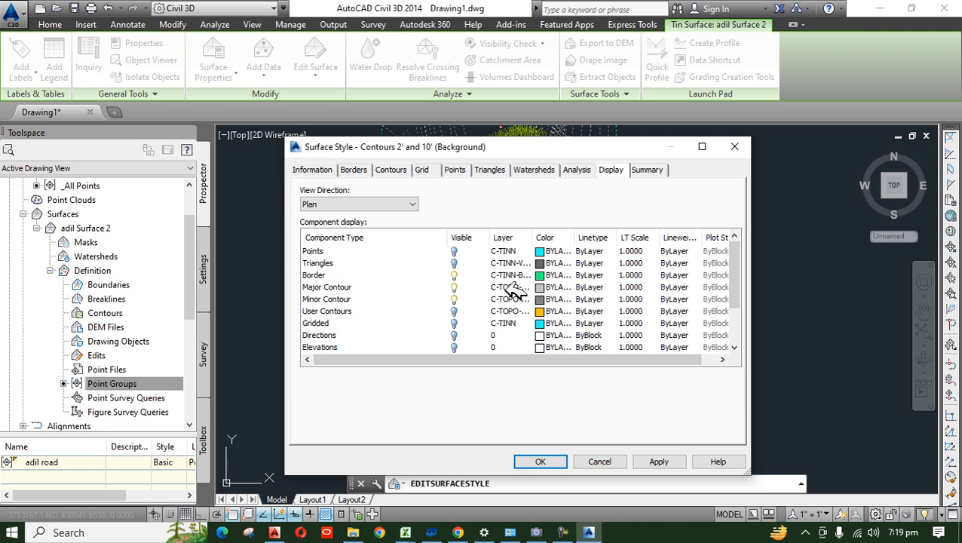
left_click(549, 287)
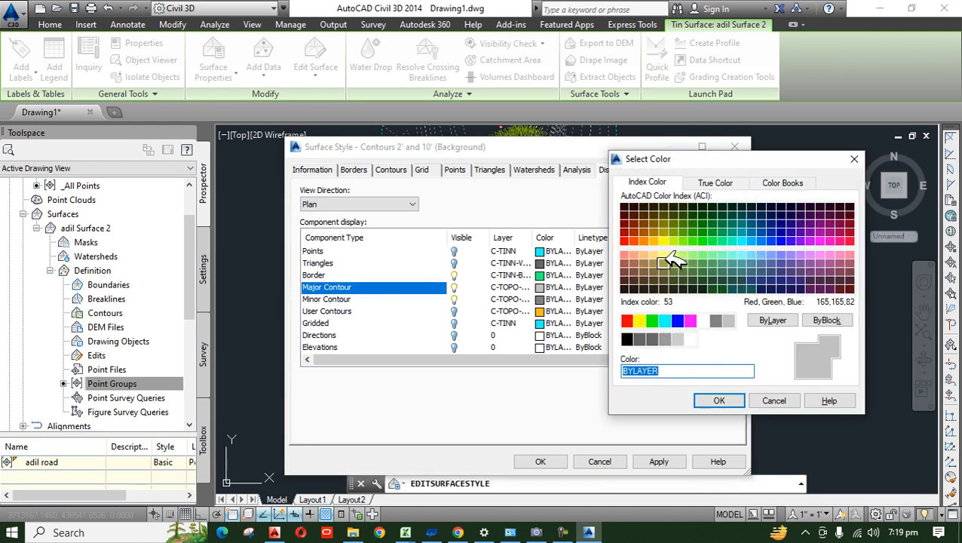
left_click(641, 320)
left_click(718, 401)
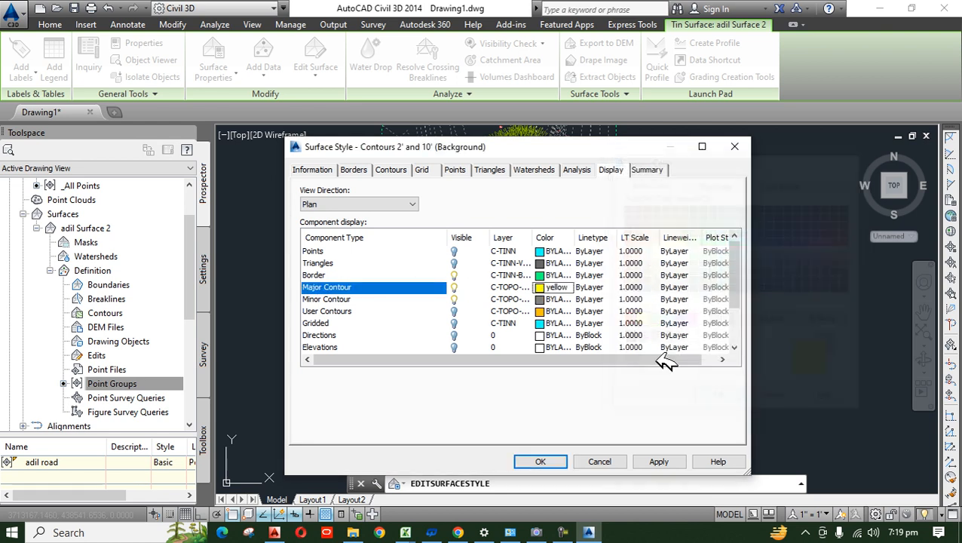
Set the Minor Contour color to magenta and apply the edited style to the surface.
left_click(552, 299)
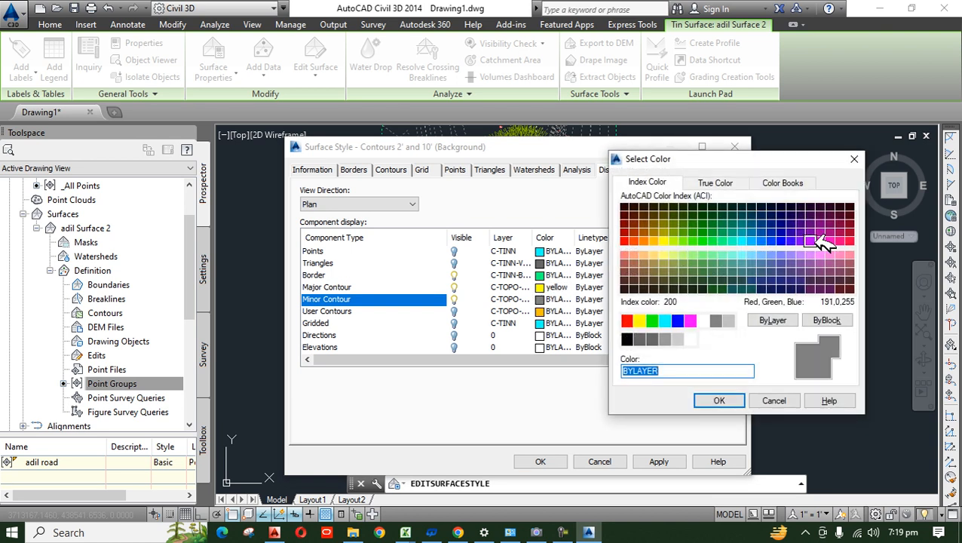
left_click(819, 240)
left_click(734, 399)
left_click(667, 461)
left_click(560, 458)
scroll(501, 268, "down", 5)
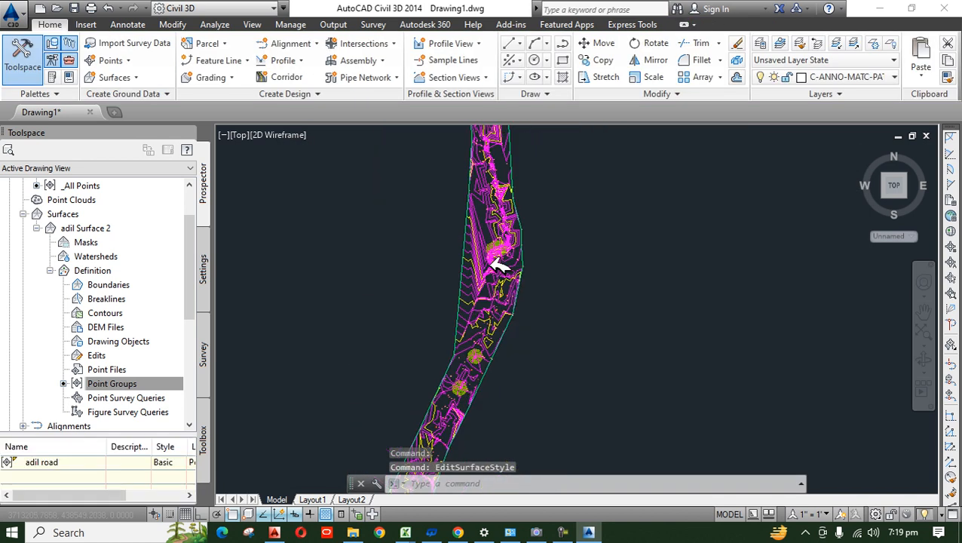
scroll(468, 258, "up", 3)
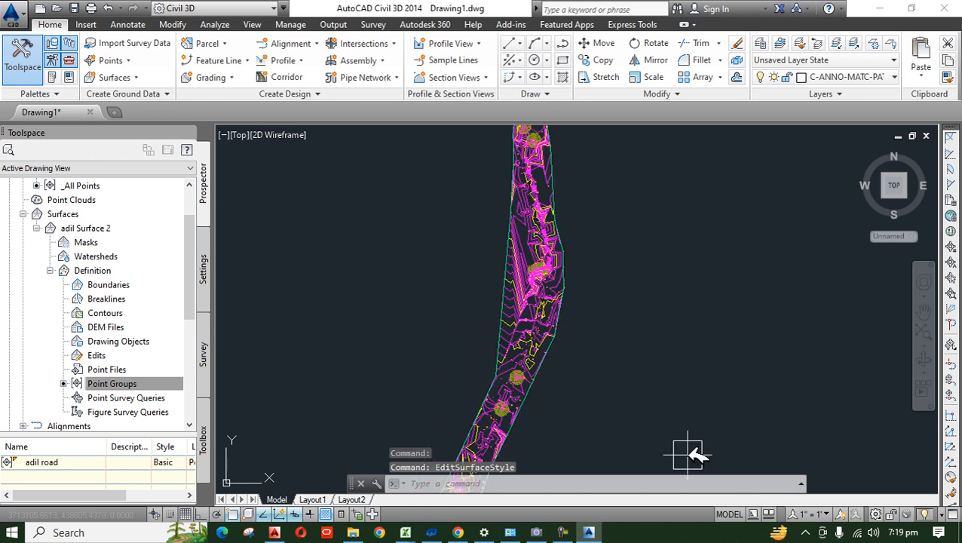
left_click(562, 532)
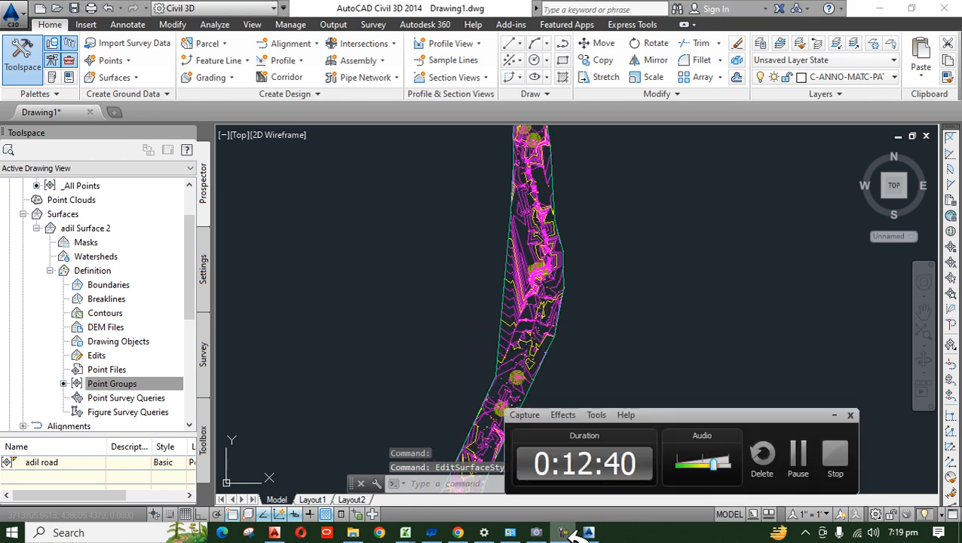
left_click(833, 414)
Add spot elevation labels at three successive vertices of a yellow major contour, starting where it meets the surface's west border.
scroll(505, 230, "up", 4)
middle_click_drag(505, 232, 505, 300)
scroll(481, 243, "up", 4)
middle_click_drag(471, 242, 468, 440)
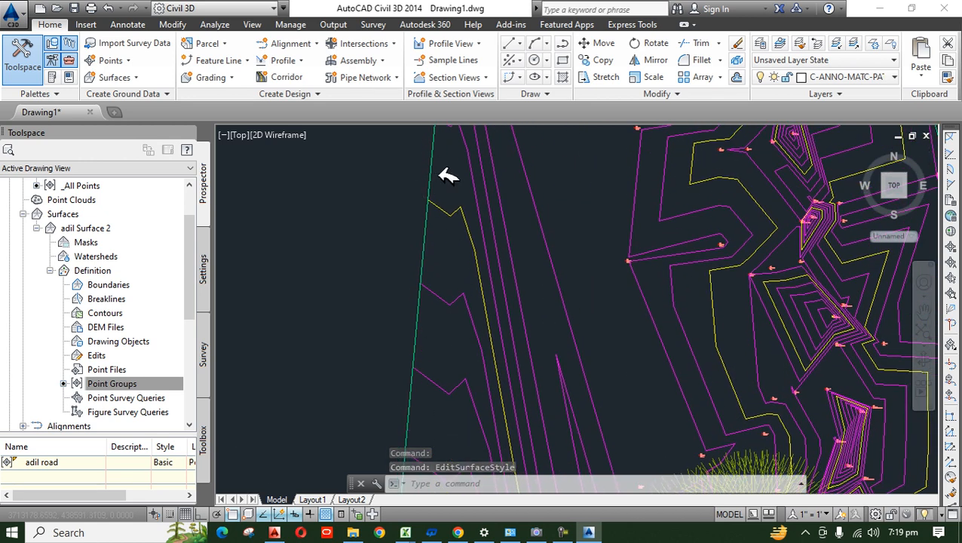
scroll(440, 173, "up", 3)
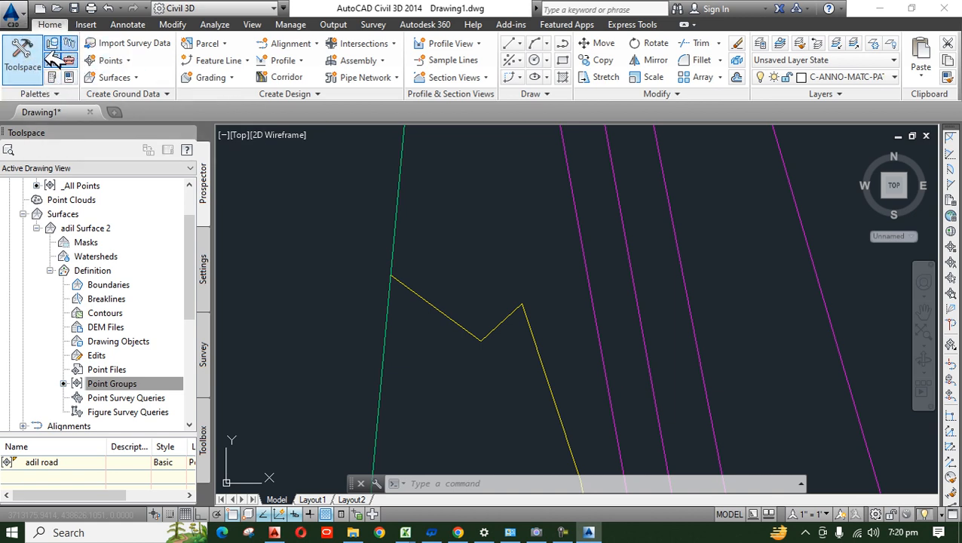
left_click(389, 208)
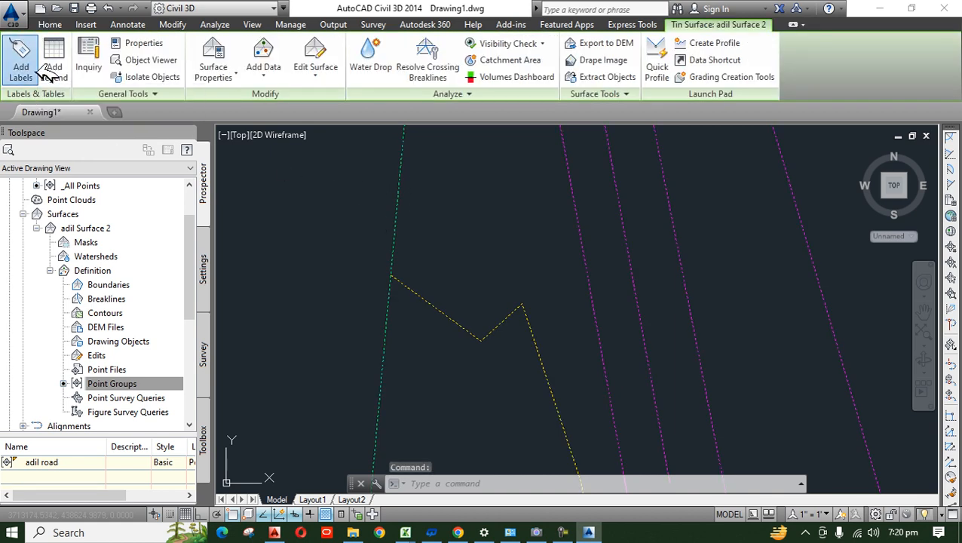
left_click(20, 75)
left_click(111, 157)
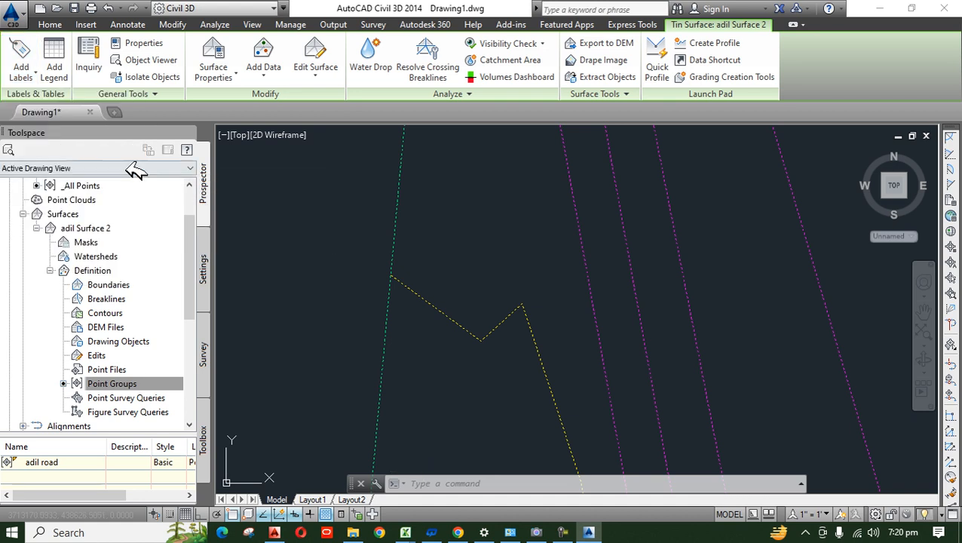
scroll(498, 359, "up", 3)
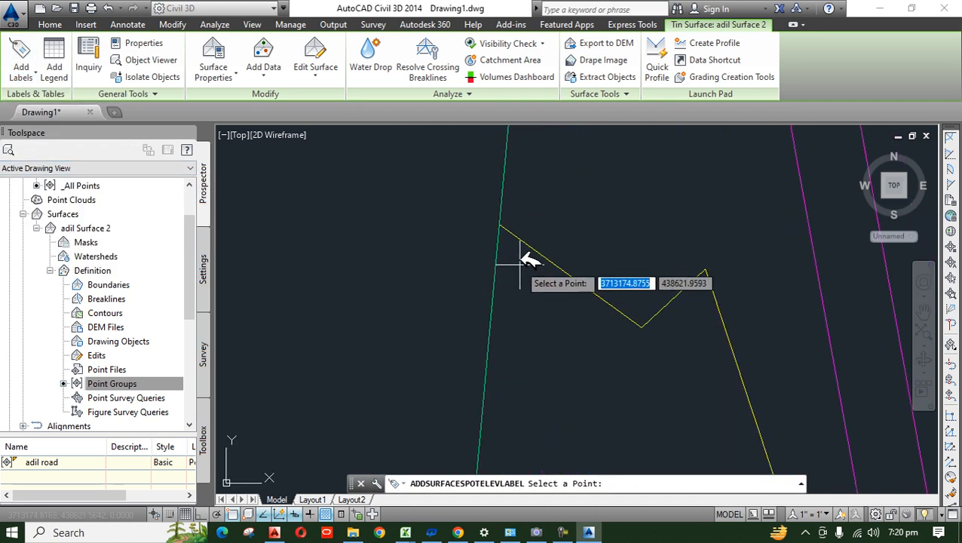
left_click(499, 224)
left_click(641, 326)
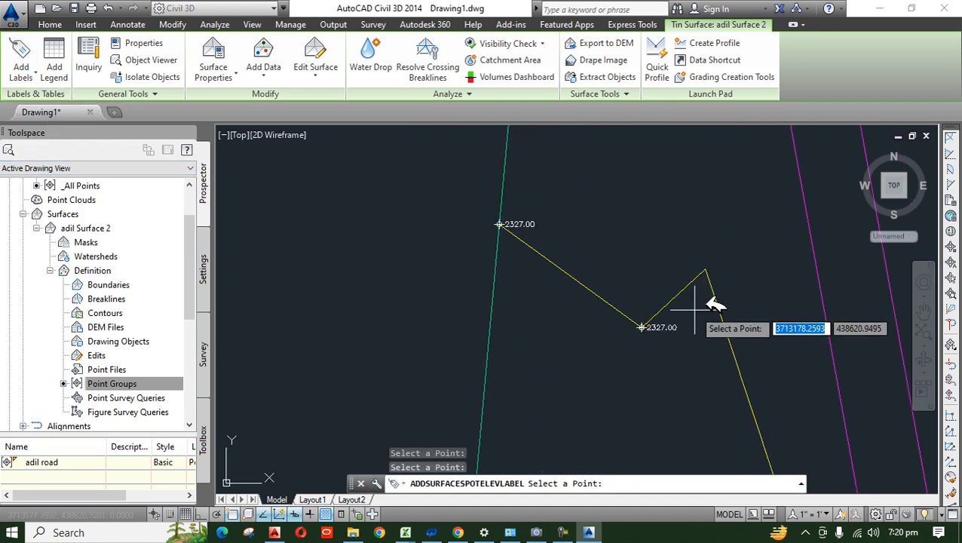
left_click(706, 270)
scroll(508, 229, "up", 3)
scroll(372, 294, "down", 1)
scroll(348, 230, "down", 2)
scroll(509, 315, "up", 3)
scroll(448, 313, "down", 2)
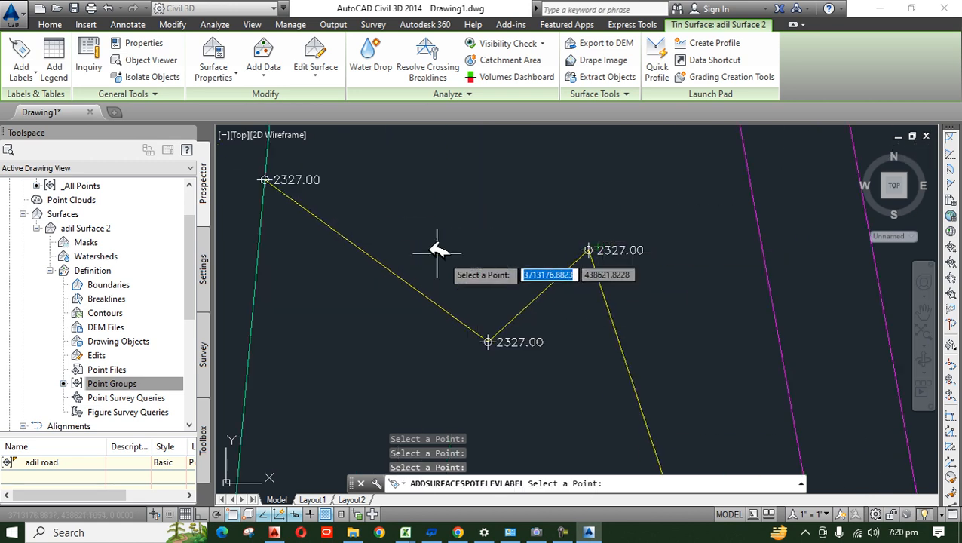
Add spot elevation labels at three successive vertices of a magenta minor contour, starting where it meets the surface's west border.
scroll(437, 211, "down", 3)
scroll(387, 258, "up", 3)
scroll(392, 173, "up", 1)
left_click(385, 149)
scroll(430, 333, "down", 1)
scroll(425, 219, "up", 3)
scroll(388, 219, "down", 3)
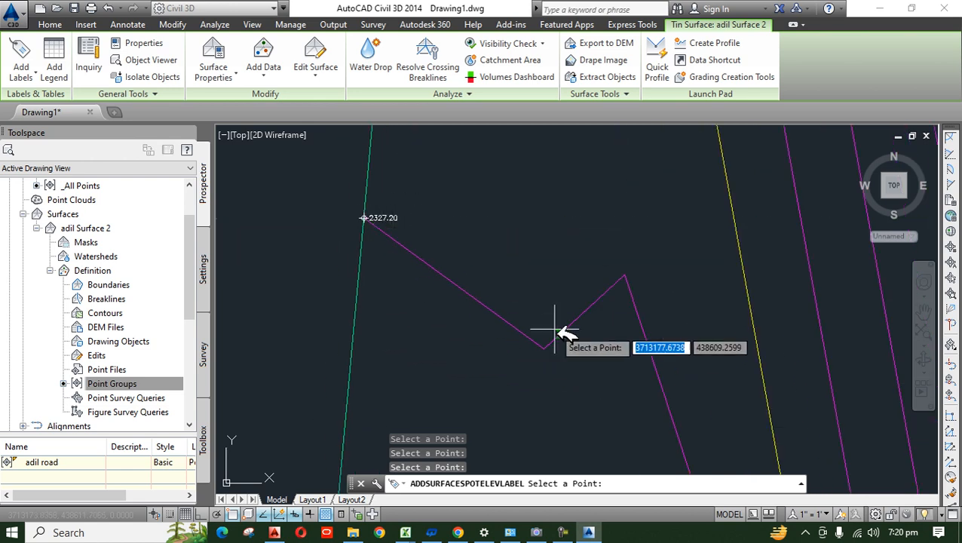
left_click(543, 348)
left_click(620, 275)
scroll(431, 260, "down", 3)
scroll(444, 268, "up", 2)
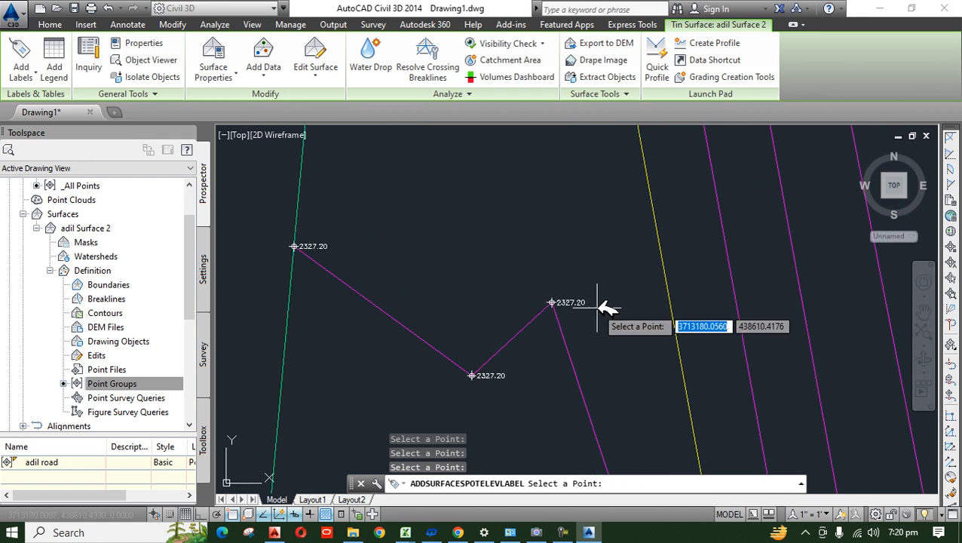
scroll(574, 300, "up", 6)
key("Escape")
key("Escape")
Erase the spot elevation labels placed on the vertices of the magenta minor contour and the yellow major contour.
scroll(590, 294, "down", 3)
scroll(591, 293, "up", 2)
left_click(586, 293)
key("Delete")
scroll(585, 294, "down", 2)
scroll(541, 329, "up", 2)
left_click(530, 355)
key("Delete")
scroll(533, 380, "down", 3)
scroll(485, 331, "up", 3)
scroll(554, 214, "down", 2)
scroll(530, 183, "up", 2)
left_click(558, 214)
scroll(547, 216, "down", 3)
scroll(630, 257, "up", 4)
left_click(624, 334)
key("Delete")
scroll(588, 341, "down", 2)
scroll(691, 273, "up", 2)
left_click(695, 244)
scroll(483, 272, "down", 3)
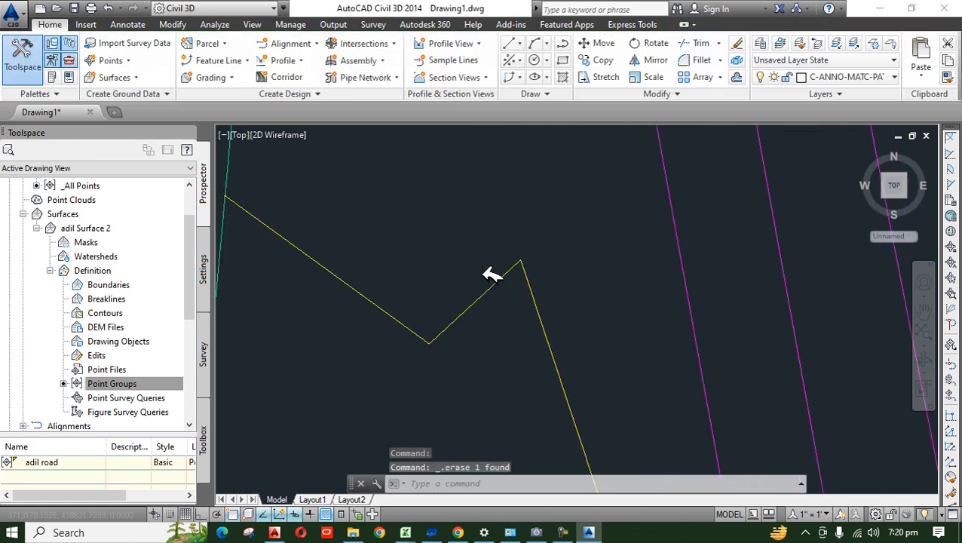
key("Delete")
In the display settings of adil Surface 2's style, make Points visible in color 255 and apply the style.
scroll(520, 303, "up", 2)
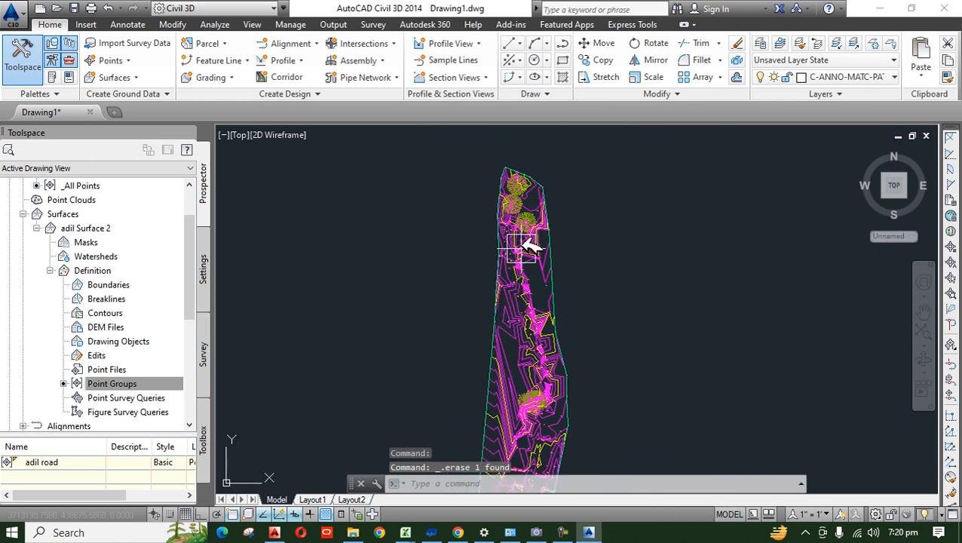
scroll(545, 284, "up", 5)
scroll(565, 258, "up", 2)
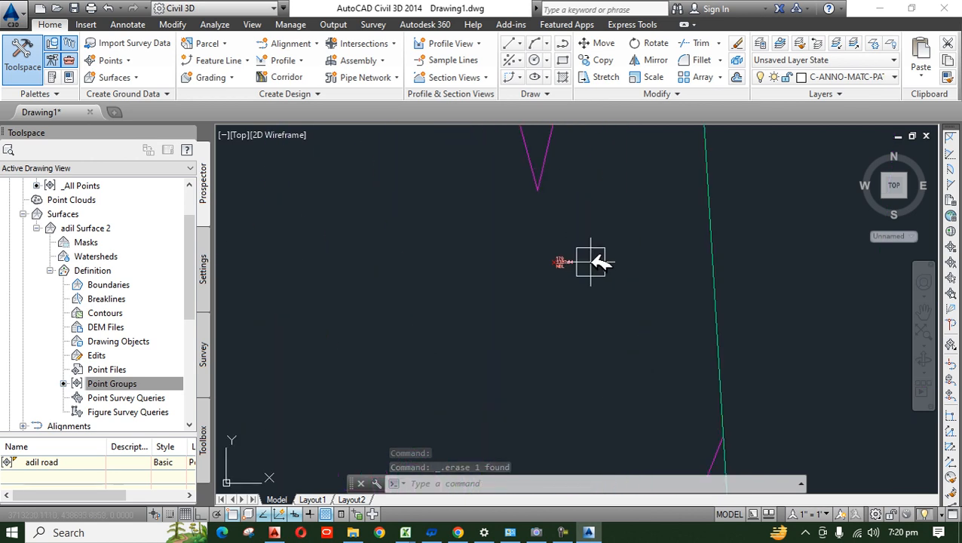
scroll(562, 271, "down", 6)
scroll(557, 298, "down", 4)
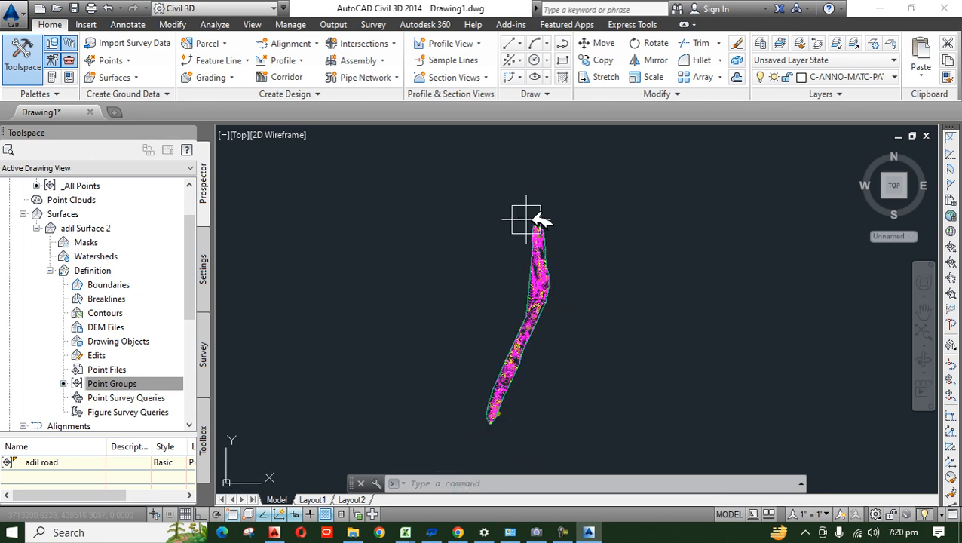
scroll(580, 301, "up", 6)
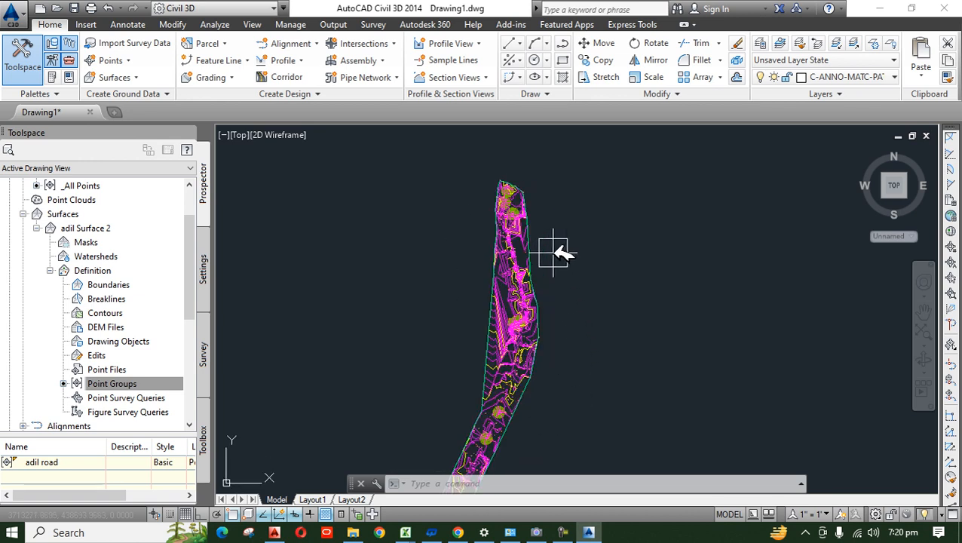
left_click(529, 315)
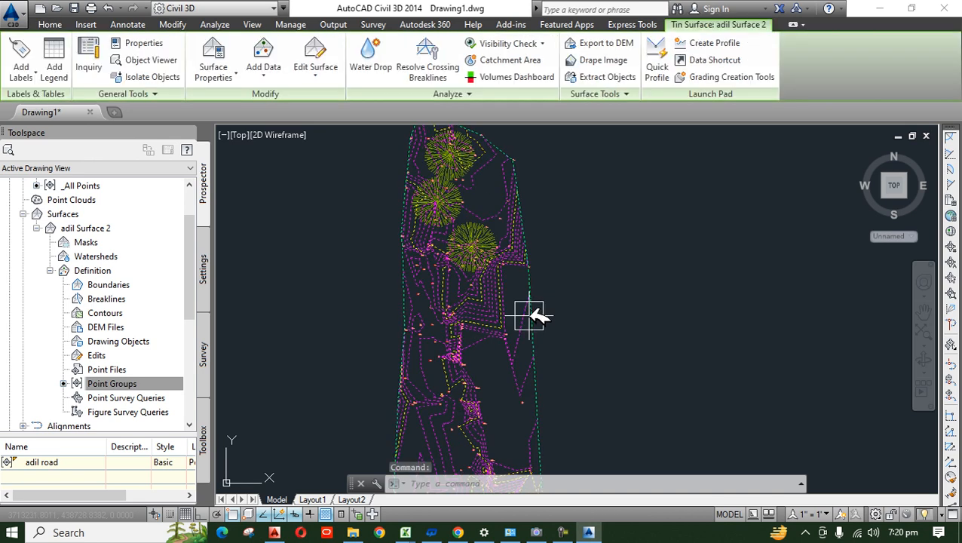
right_click(532, 315)
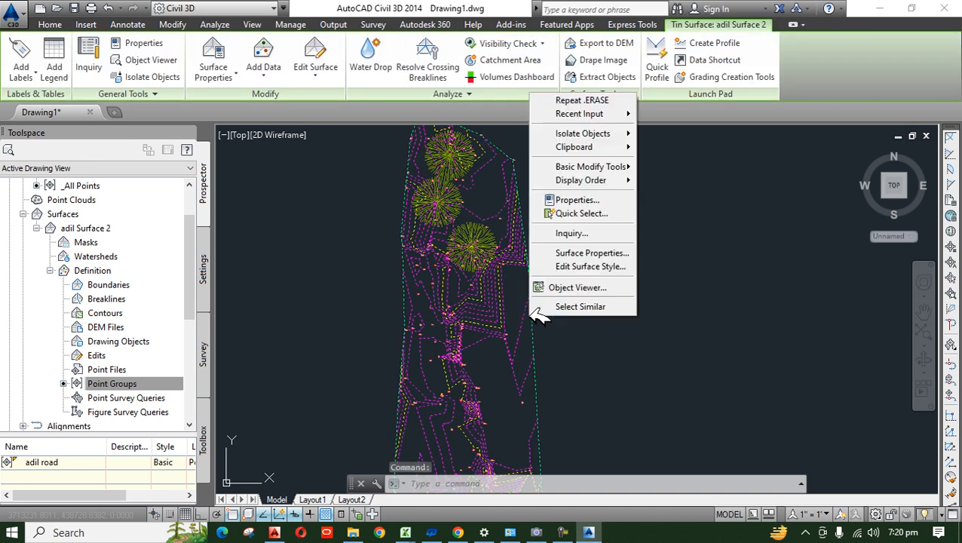
left_click(622, 266)
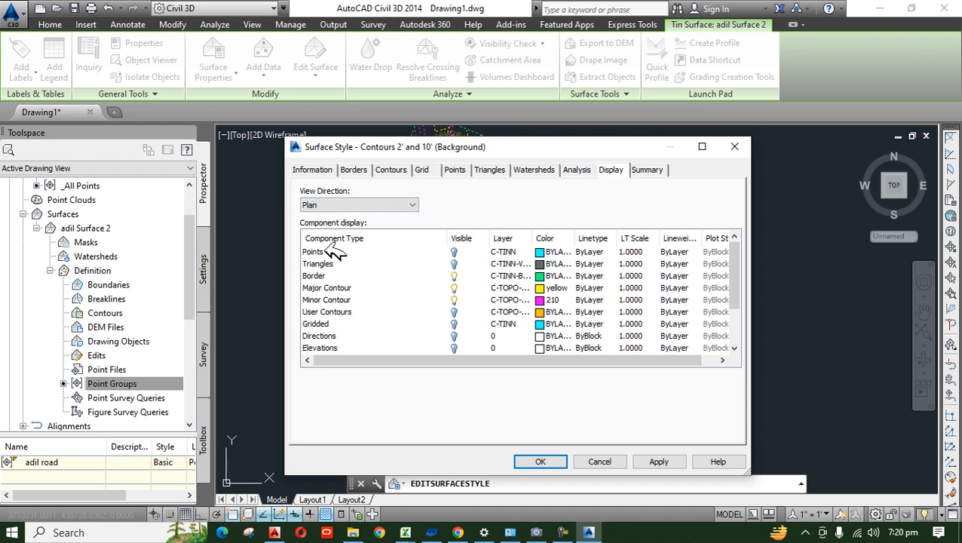
left_click(545, 252)
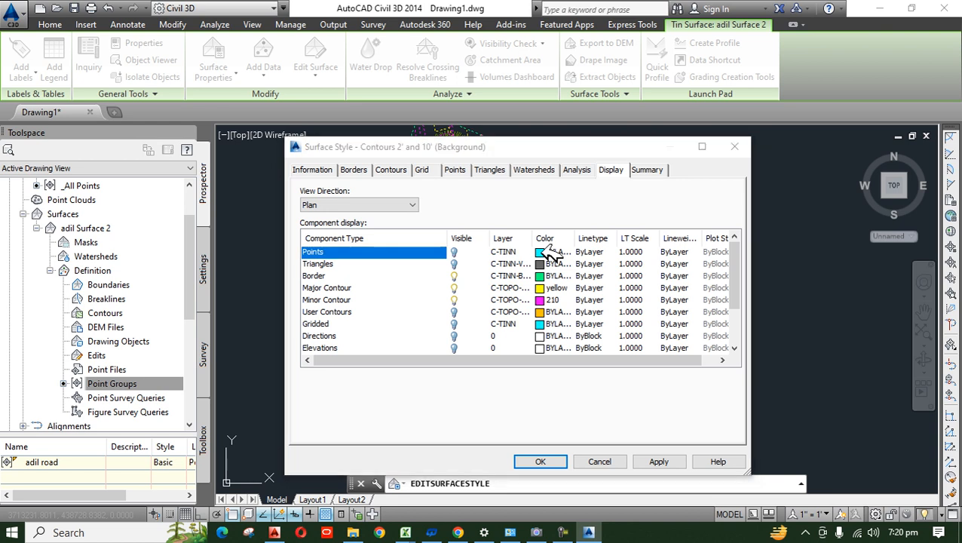
left_click(544, 252)
left_click(695, 336)
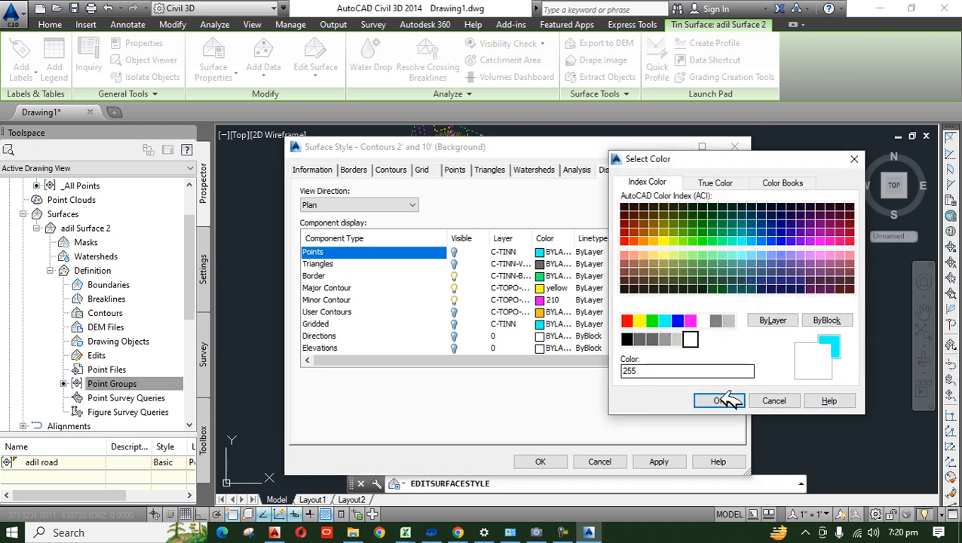
left_click(719, 400)
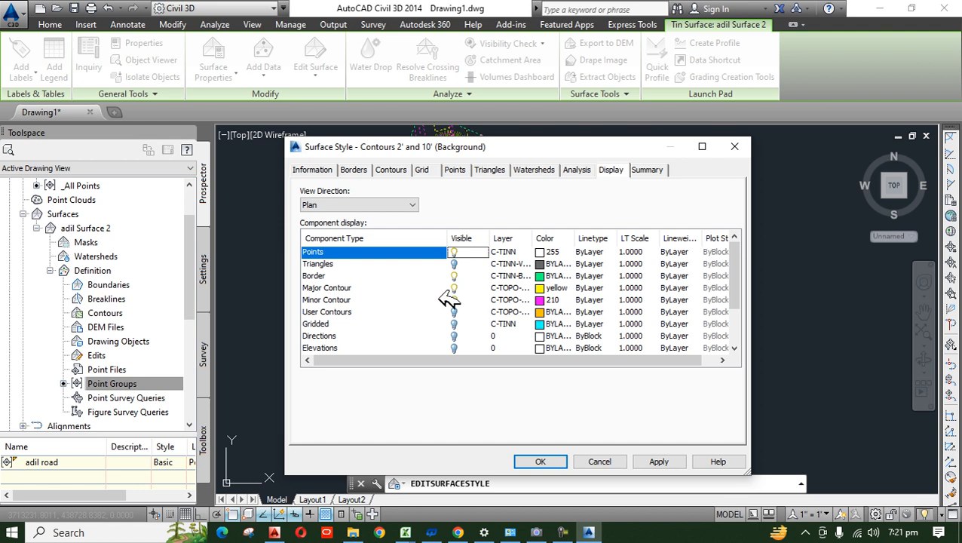
left_click(658, 461)
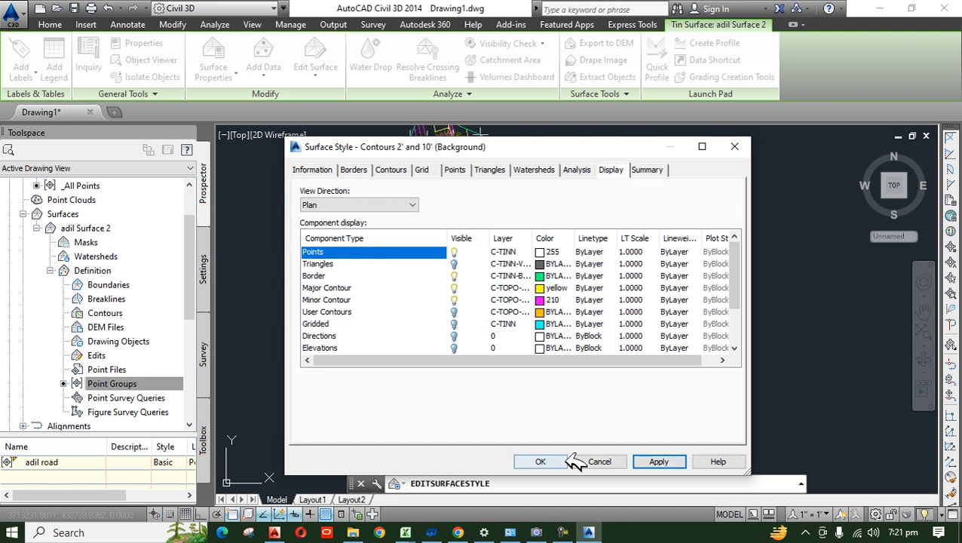
left_click(540, 462)
Reopen adil Surface 2's style and switch off the visibility of its Points component.
scroll(550, 223, "down", 3)
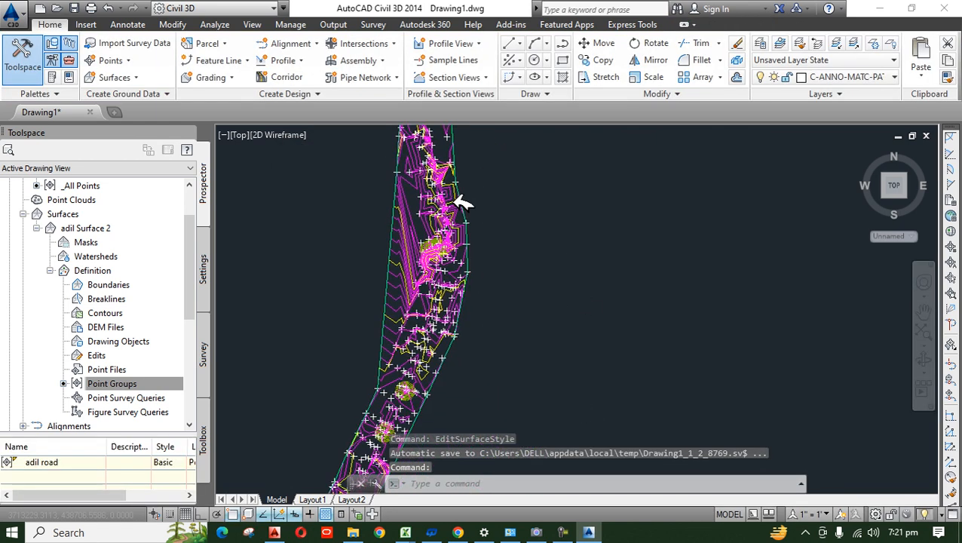
scroll(522, 251, "up", 5)
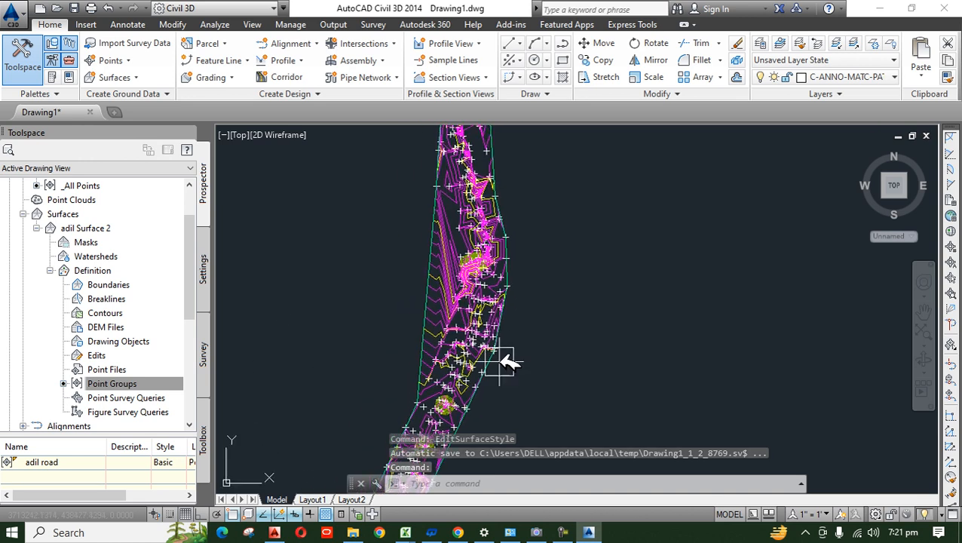
left_click(445, 337)
left_click(456, 340)
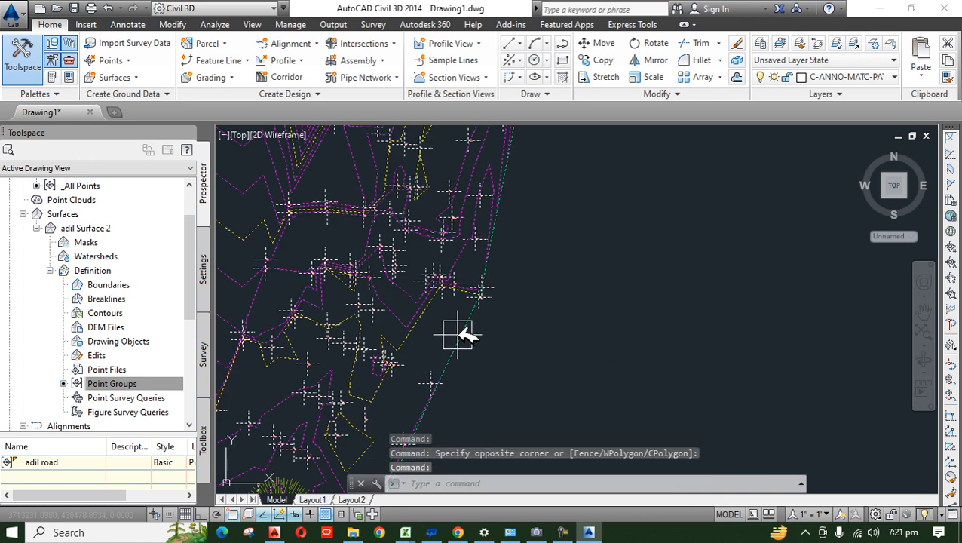
right_click(459, 336)
left_click(520, 285)
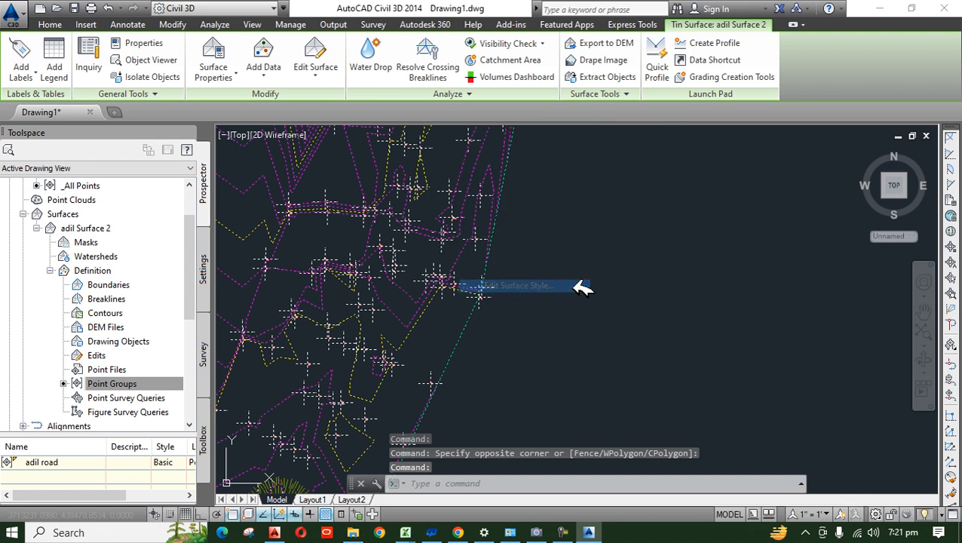
left_click(460, 251)
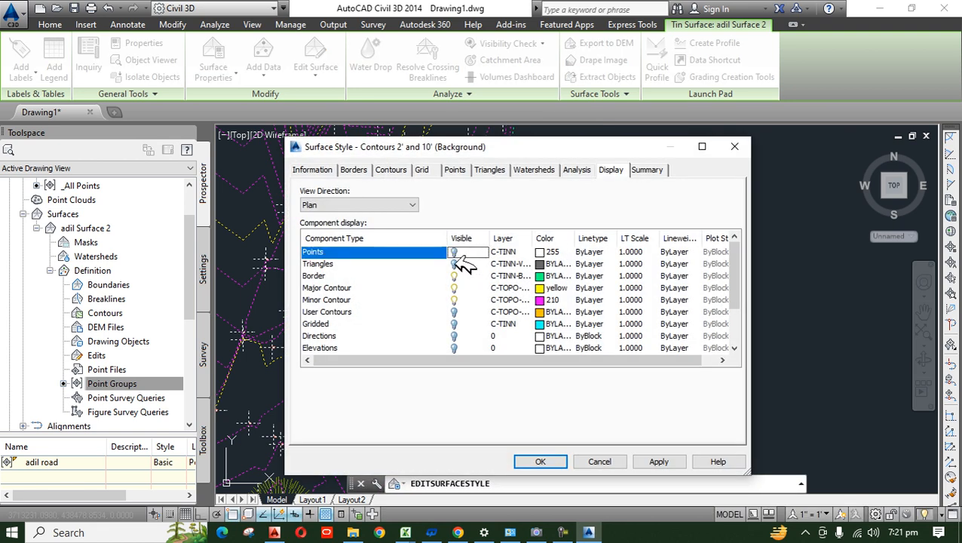
Make the Triangles component visible in color 90 and apply the edited style to the surface.
left_click(455, 263)
left_click(548, 263)
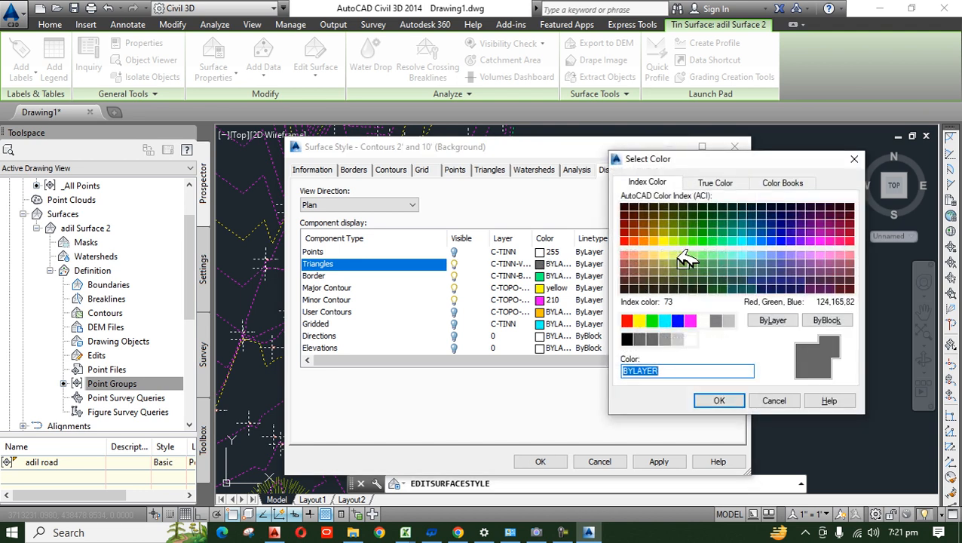
left_click(705, 241)
left_click(719, 400)
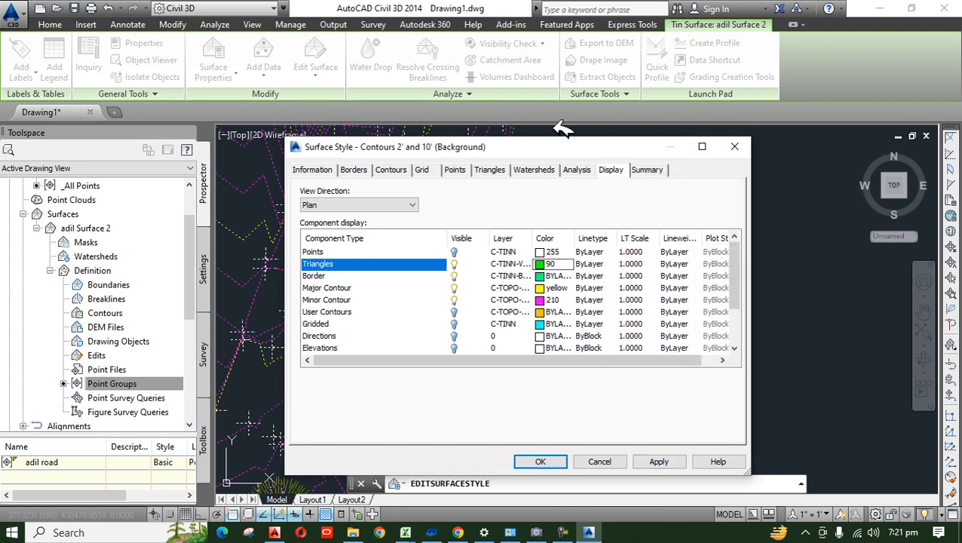
left_click_drag(561, 150, 613, 119)
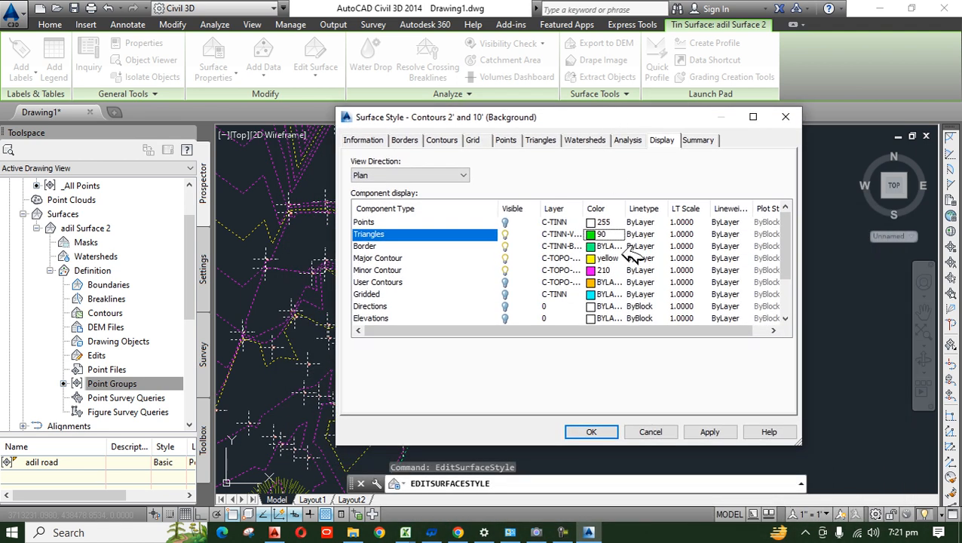
left_click(709, 431)
left_click(591, 431)
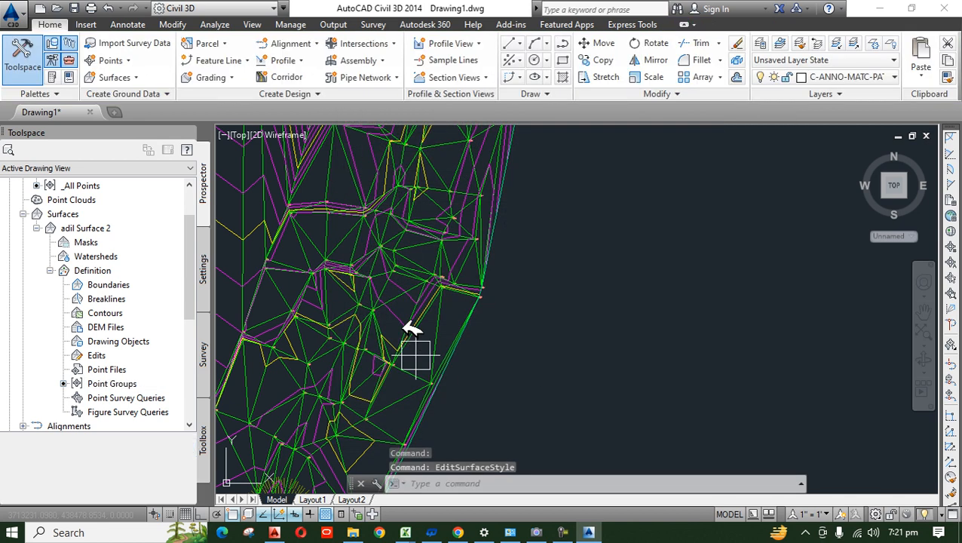
Reopen adil Surface 2's style and switch off the visibility of its Triangles component.
scroll(424, 255, "down", 2)
scroll(521, 354, "down", 1)
scroll(492, 247, "up", 6)
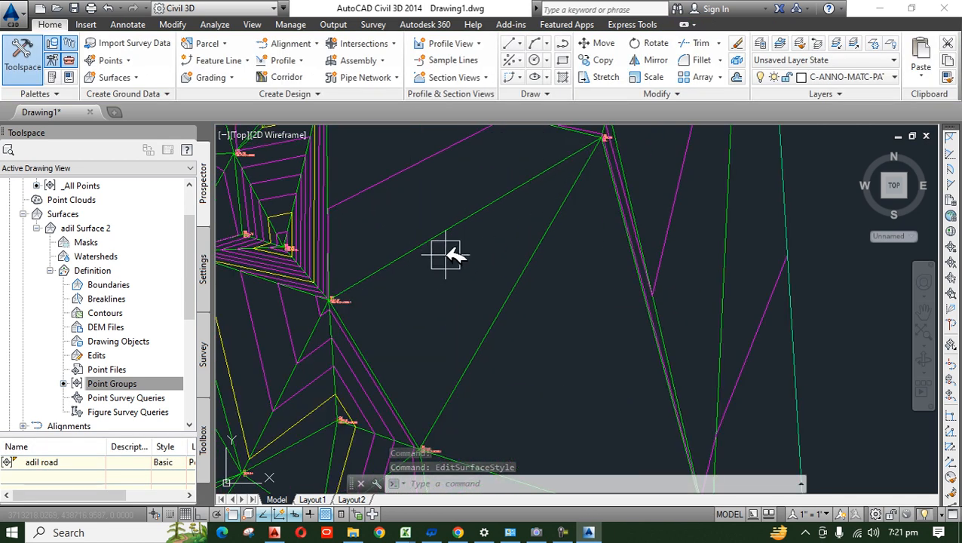
scroll(452, 237, "down", 5)
scroll(476, 246, "up", 3)
mouse_move(497, 256)
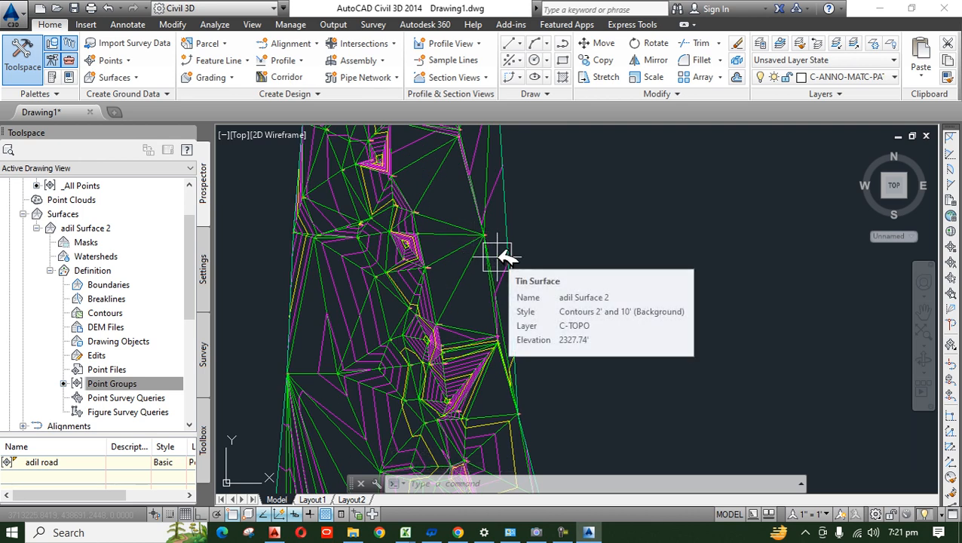
left_click(500, 256)
right_click(498, 258)
left_click(590, 433)
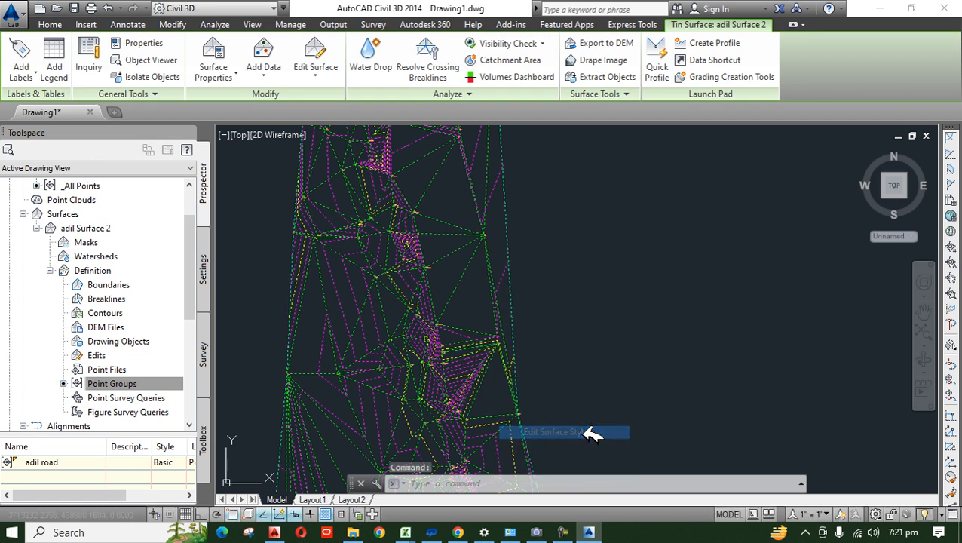
left_click(506, 235)
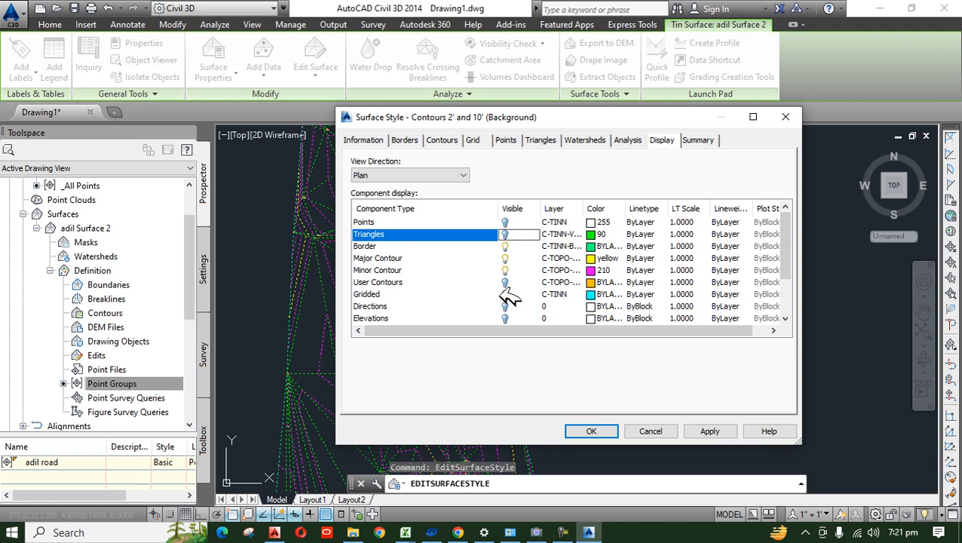
Make the Watersheds component visible and apply the edited style to the surface.
scroll(509, 298, "down", 1)
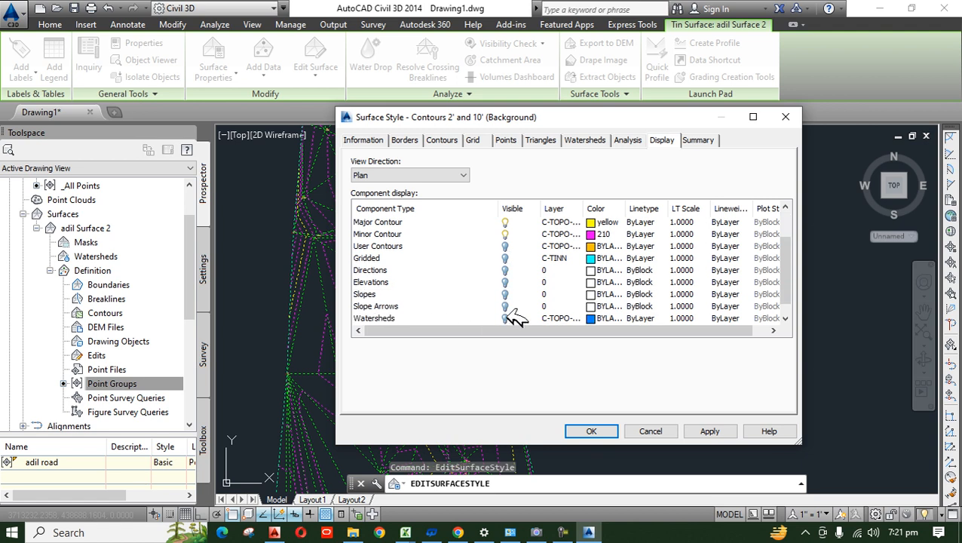
left_click(505, 317)
scroll(520, 318, "down", 1)
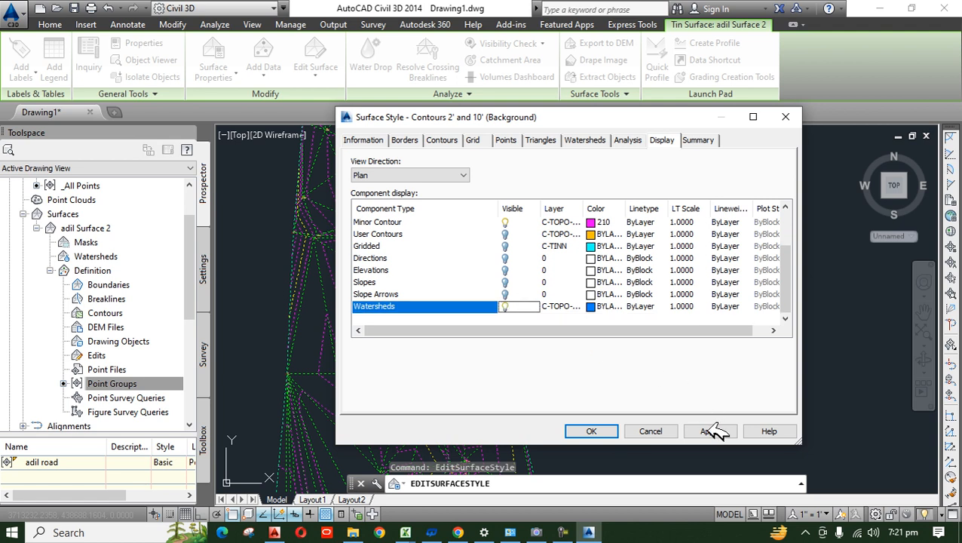
left_click(722, 432)
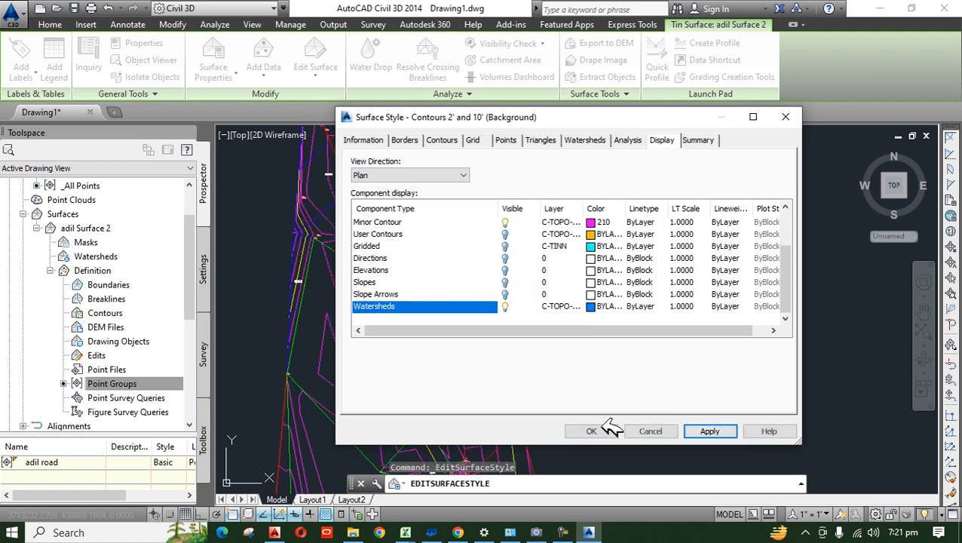
left_click(599, 431)
Reopen adil Surface 2's style, switch off the visibility of its Watersheds component and accept the change.
scroll(455, 315, "down", 3)
scroll(455, 315, "up", 10)
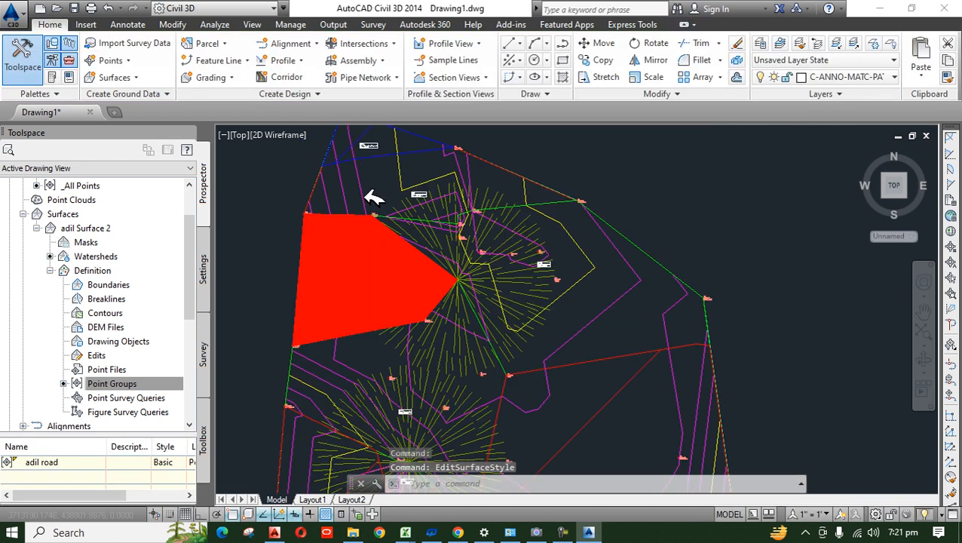
scroll(400, 271, "down", 10)
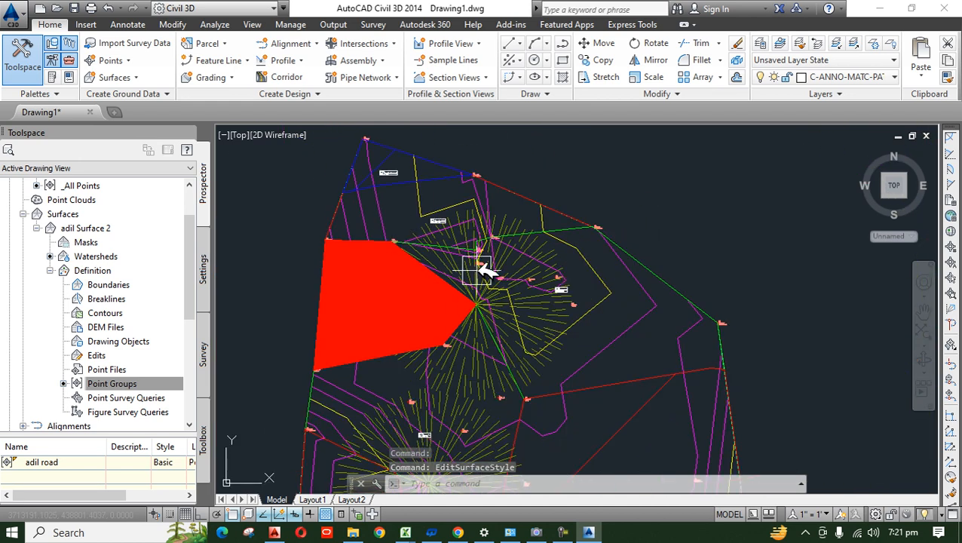
scroll(433, 297, "up", 5)
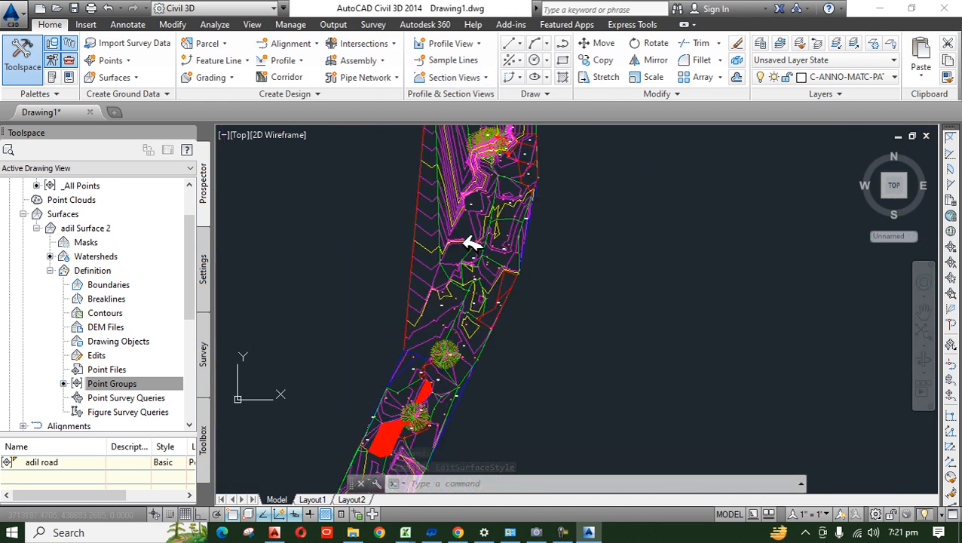
scroll(387, 318, "up", 5)
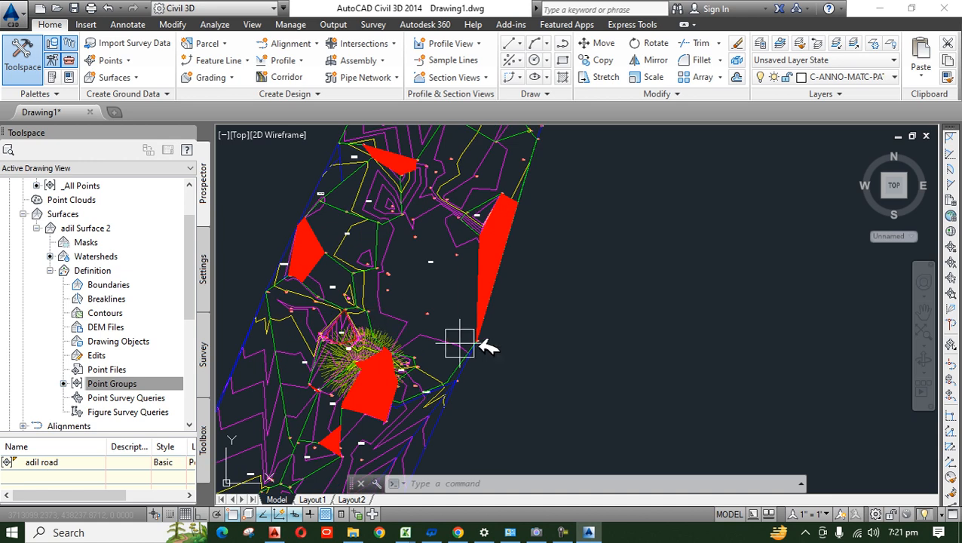
left_click(480, 343)
right_click(480, 343)
left_click(573, 294)
scroll(573, 282, "down", 2)
left_click(518, 306)
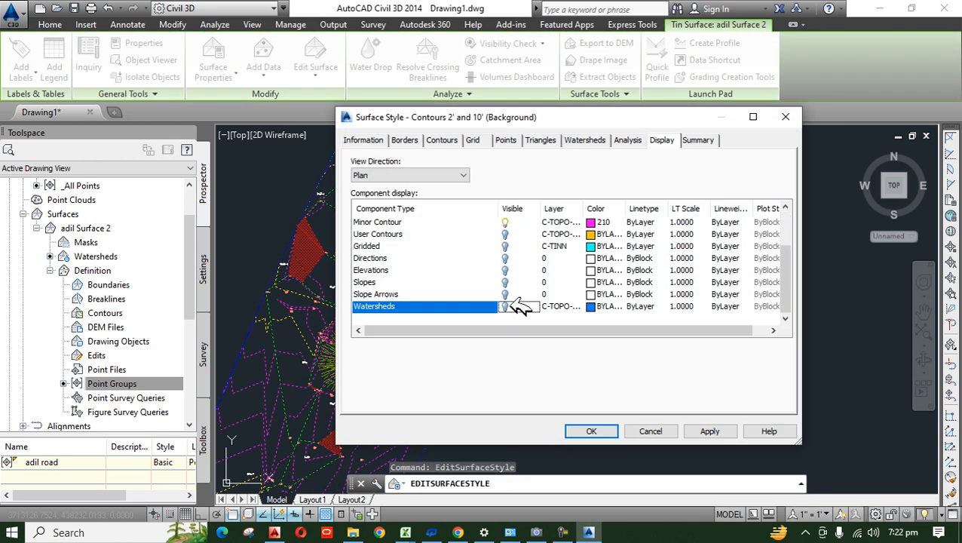
left_click(592, 431)
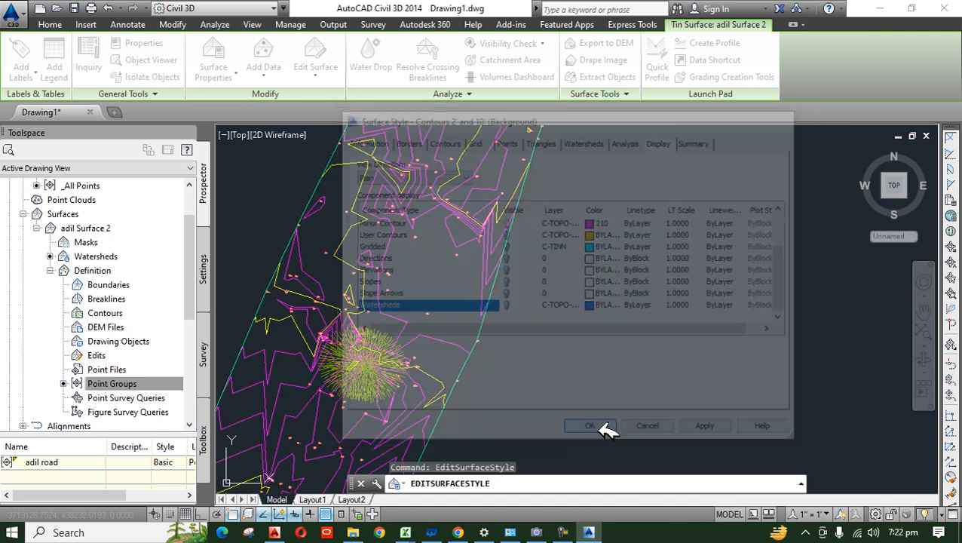
Reopen adil Surface 2's style, make the Elevations component visible and apply the edited style to the surface.
scroll(513, 269, "down", 3)
middle_click_drag(625, 255, 548, 432)
scroll(490, 175, "up", 5)
left_click(470, 190)
right_click(468, 194)
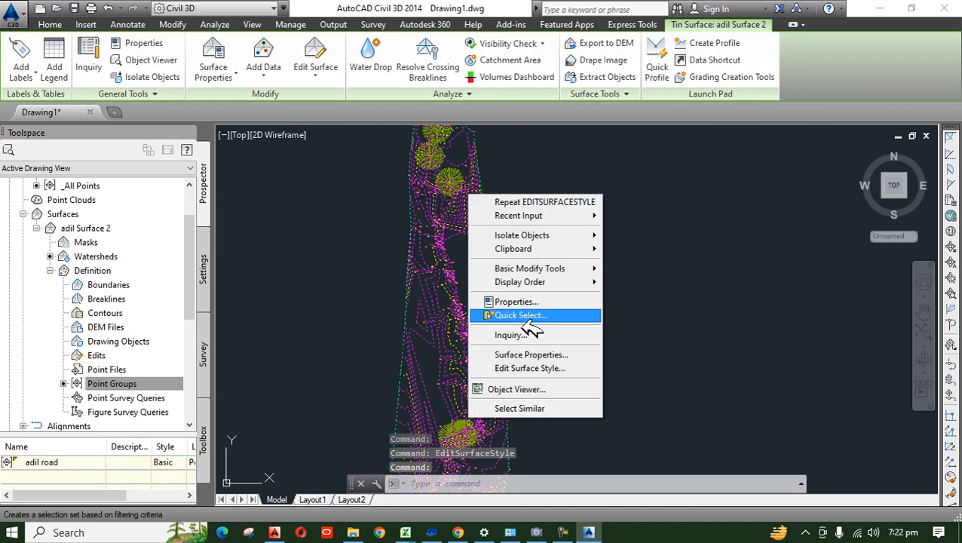
left_click(562, 368)
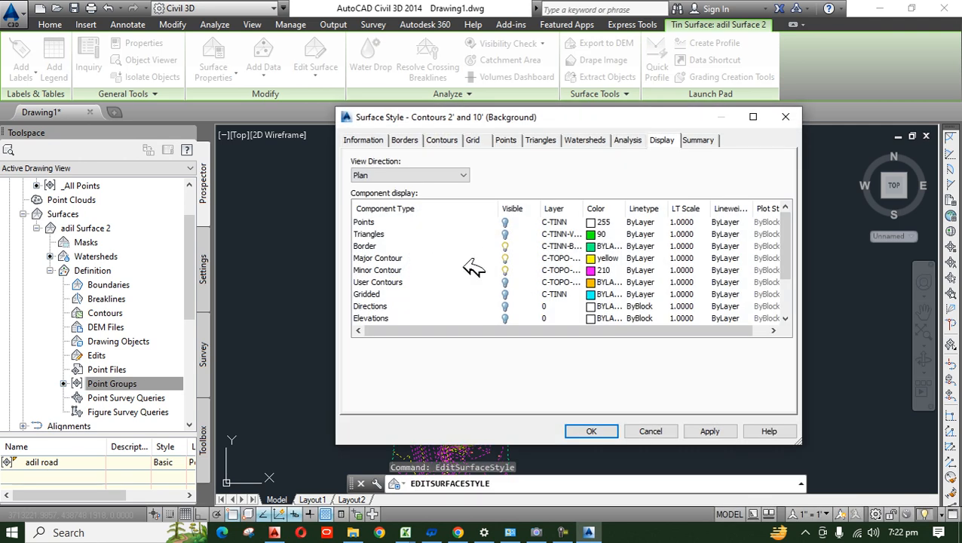
scroll(534, 301, "down", 1)
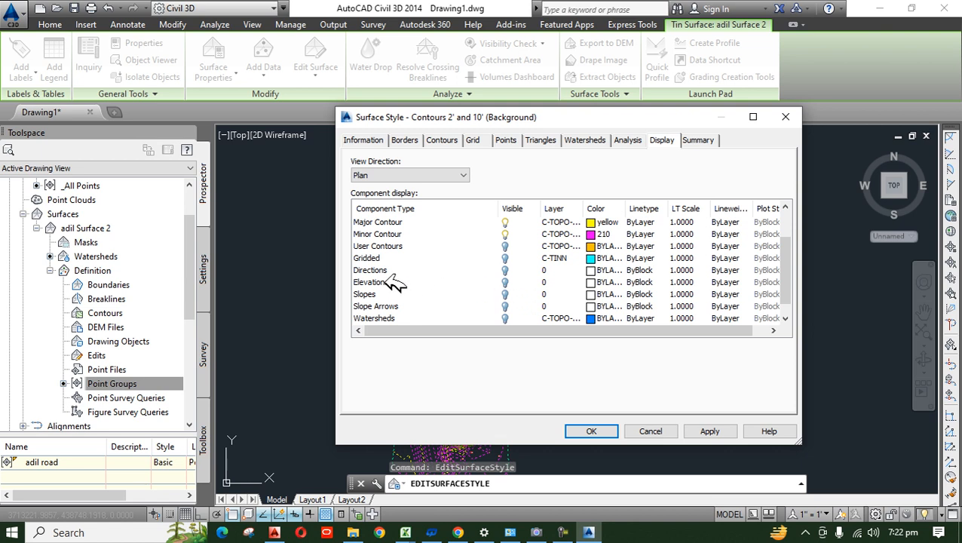
left_click(504, 283)
left_click(709, 431)
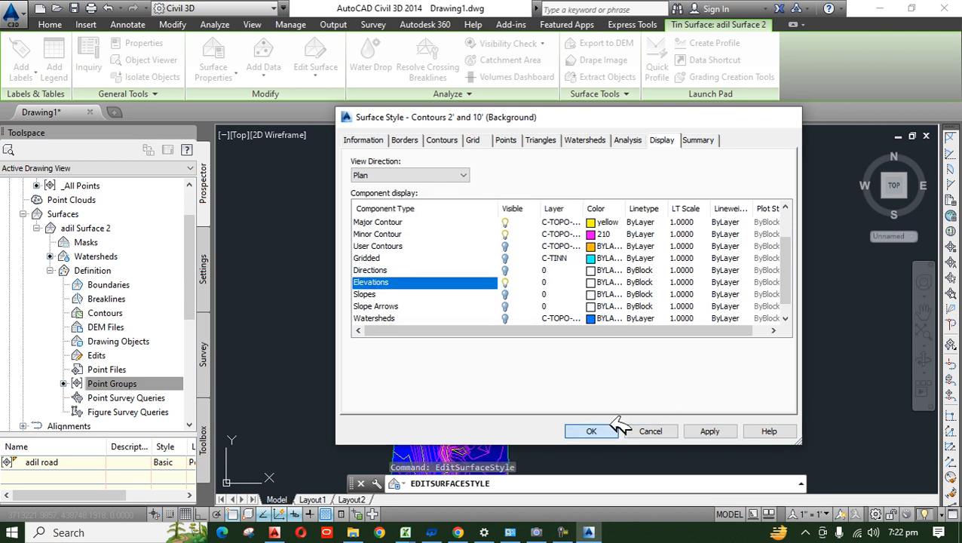
left_click(607, 430)
Examine the elevation shading and contours along the whole length of adil Surface 2.
scroll(490, 188, "up", 7)
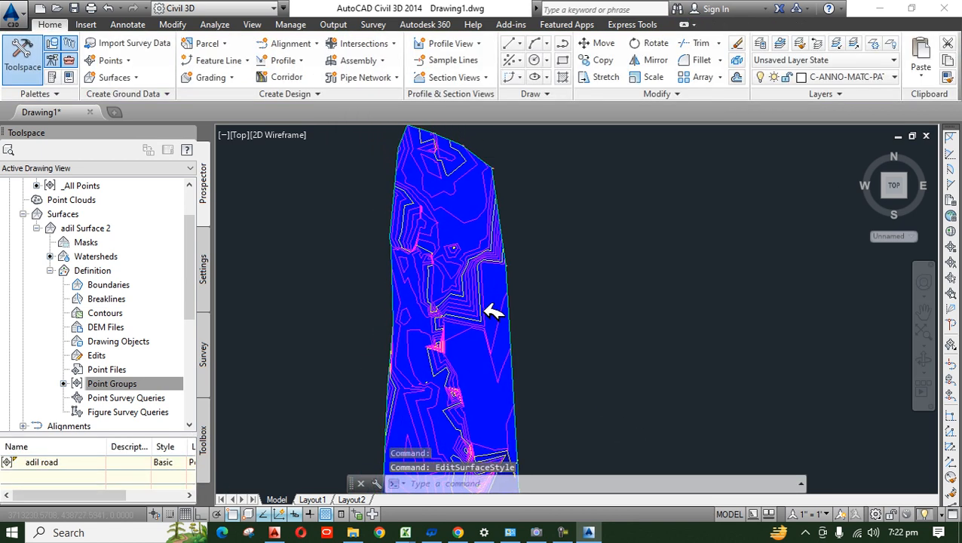
scroll(446, 181, "down", 7)
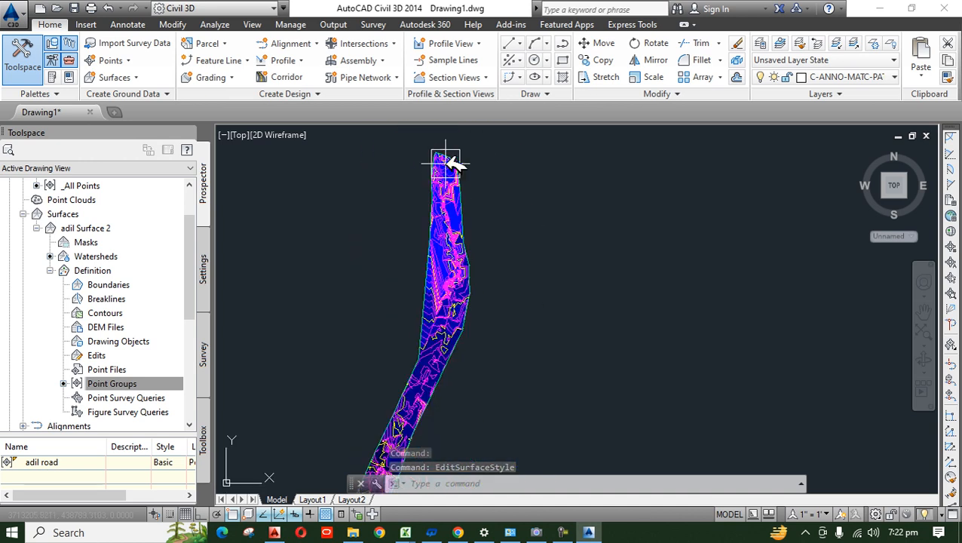
middle_click_drag(455, 349, 527, 300)
middle_click_drag(460, 406, 497, 272)
scroll(476, 354, "up", 4)
scroll(444, 403, "up", 4)
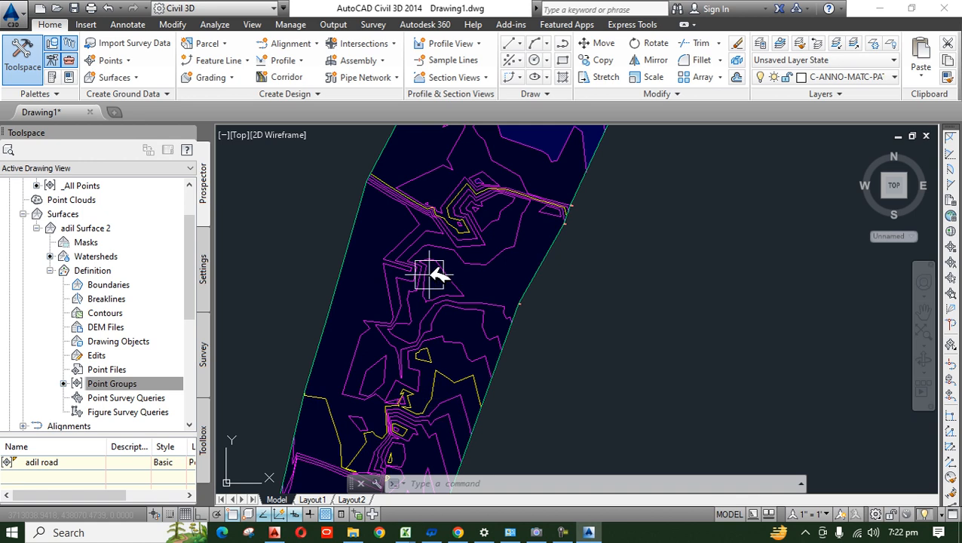
scroll(411, 298, "down", 6)
middle_click_drag(472, 196, 417, 437)
Reopen adil Surface 2's style, switch off the visibility of its Elevations component and accept the change.
left_click(475, 227)
right_click(474, 227)
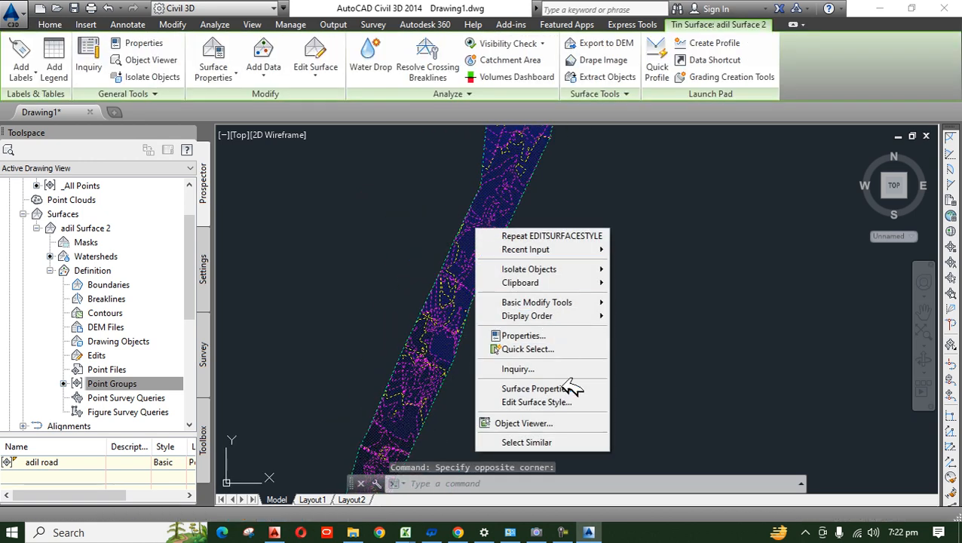
left_click(574, 399)
left_click(506, 317)
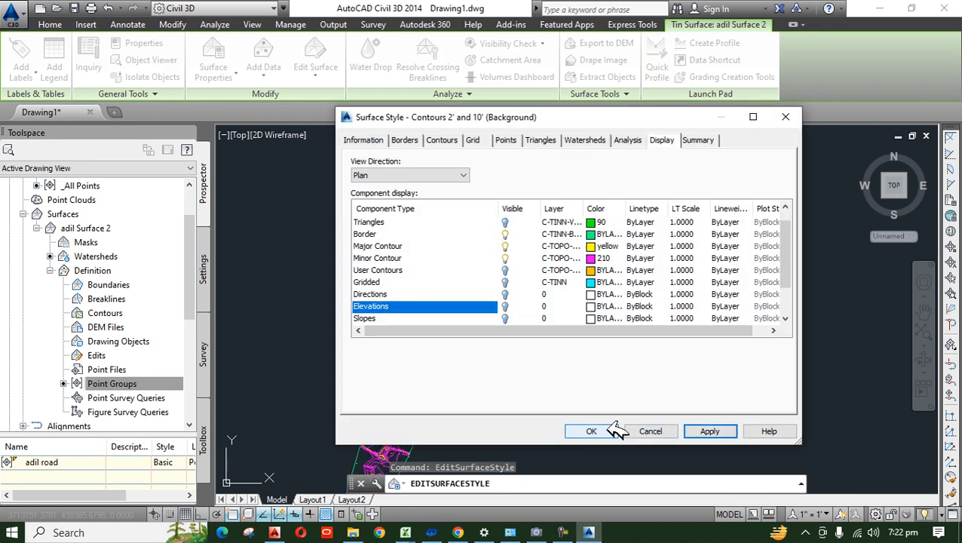
left_click(603, 430)
left_click(562, 532)
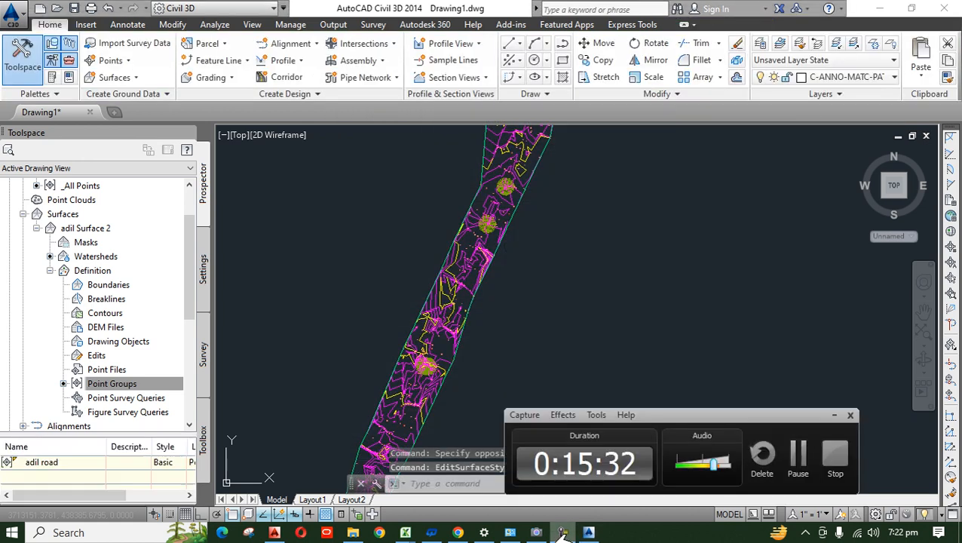
left_click(849, 415)
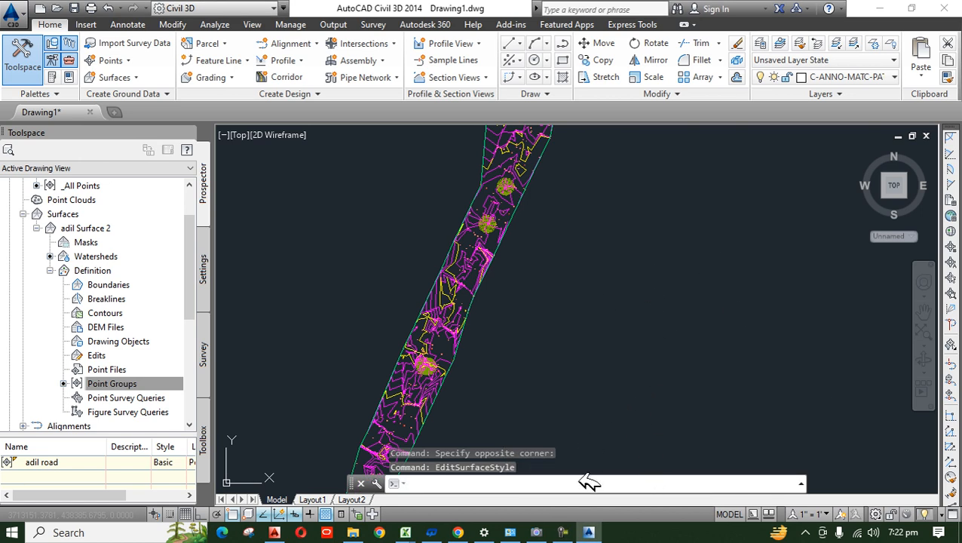
left_click(614, 536)
left_click(659, 281)
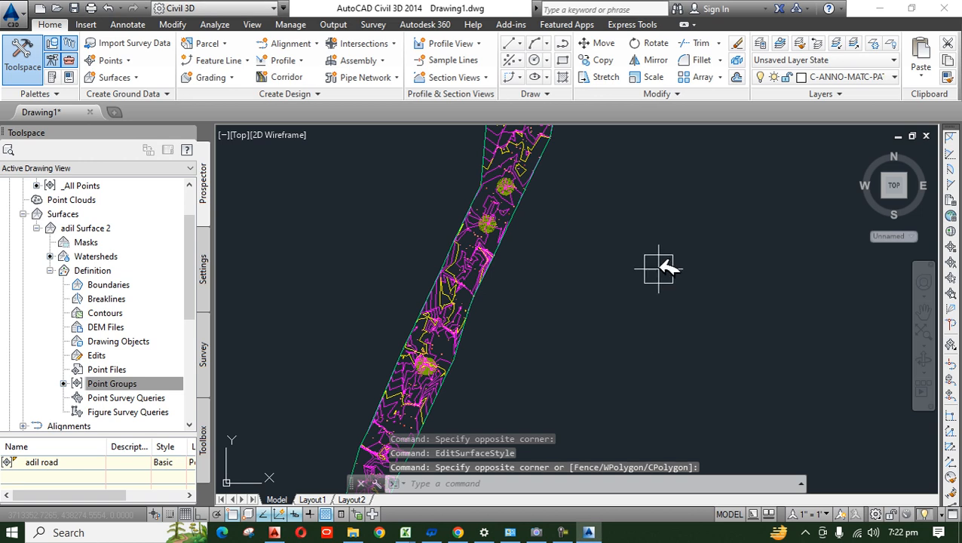
key("Escape")
key("Escape")
Examine the major and minor contours around the survey points in the northern part of the surface.
scroll(584, 208, "down", 5)
scroll(536, 209, "up", 6)
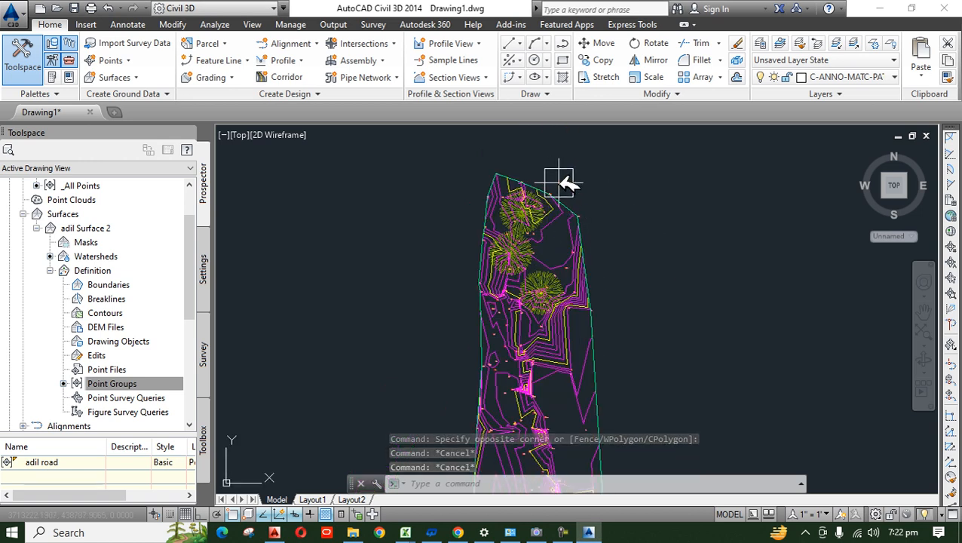
scroll(526, 305, "up", 4)
scroll(475, 286, "up", 4)
scroll(456, 301, "up", 3)
scroll(455, 196, "up", 2)
scroll(489, 279, "up", 2)
scroll(459, 174, "up", 2)
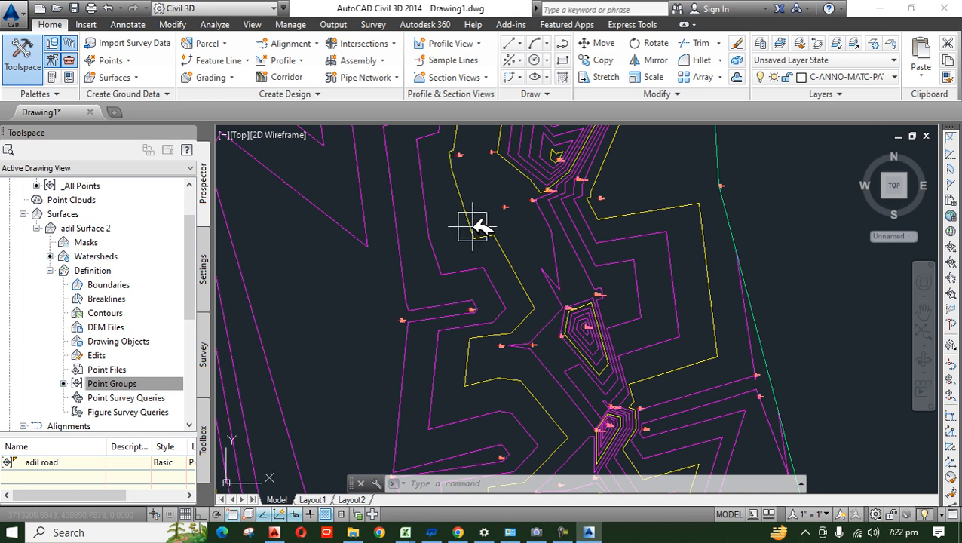
scroll(475, 226, "down", 5)
scroll(537, 279, "down", 2)
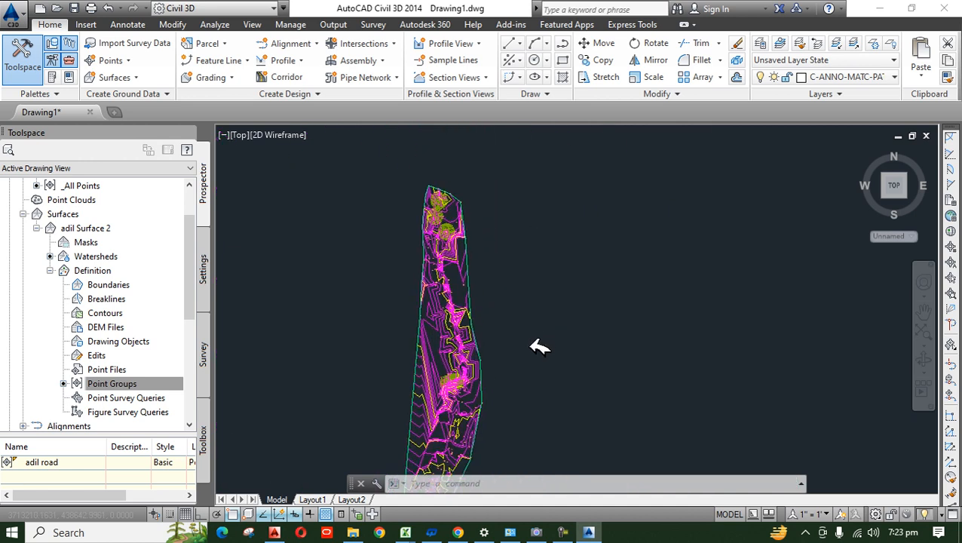
Switch to Excel by opening the GHAZNI-71 file from the softweare folder on drive F.
left_click(879, 8)
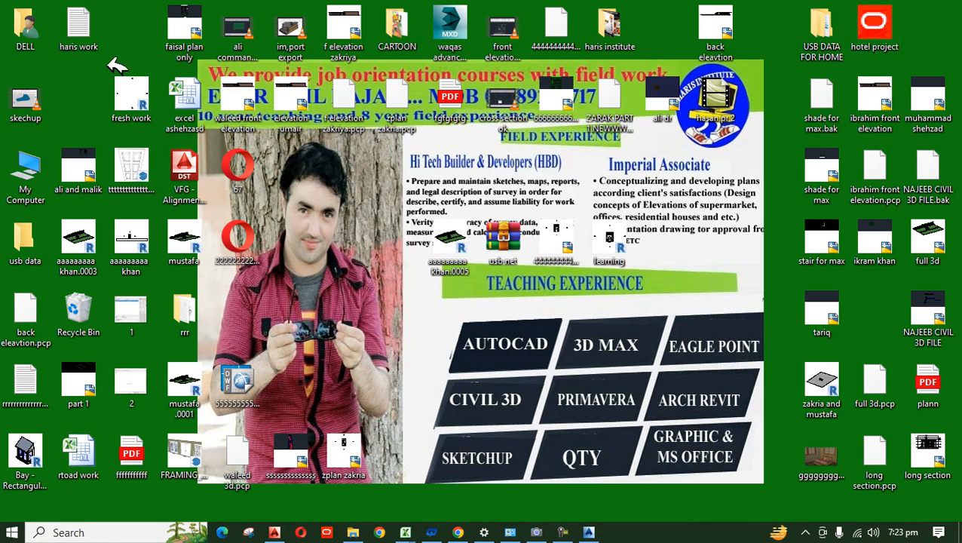
double_click(30, 158)
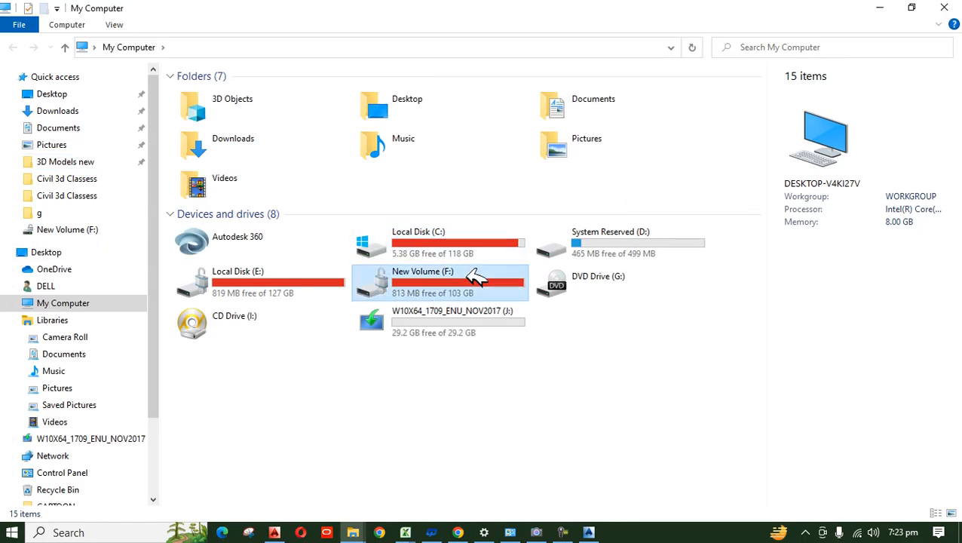
double_click(477, 274)
double_click(541, 407)
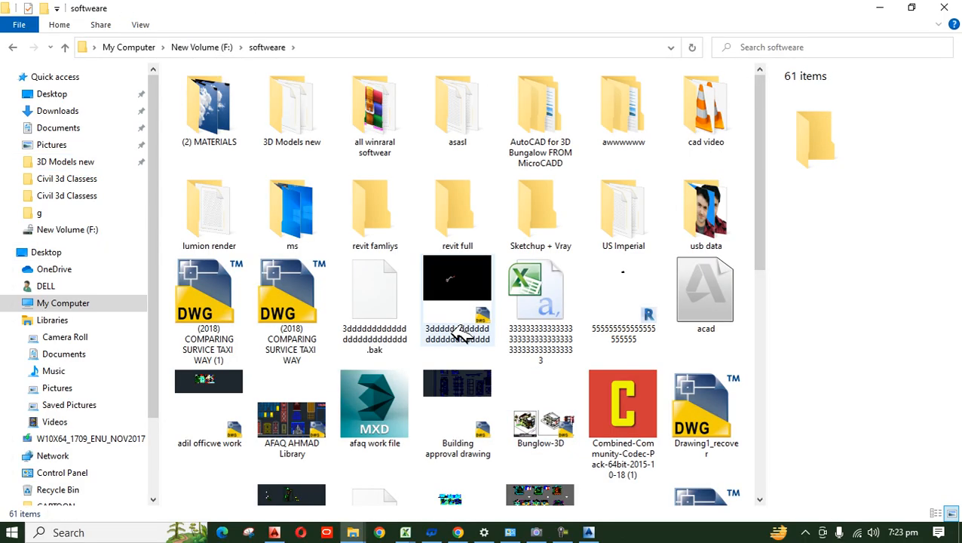
scroll(599, 287, "down", 3)
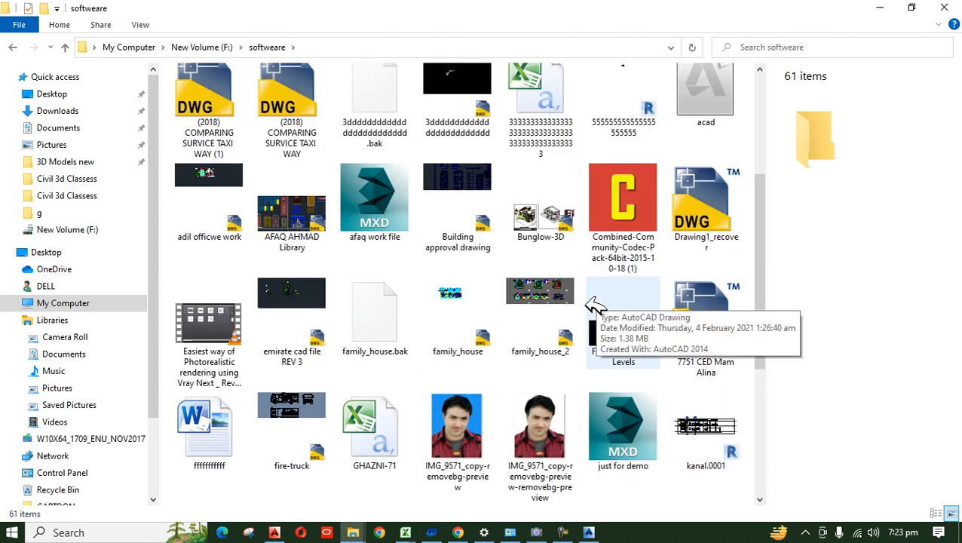
double_click(390, 429)
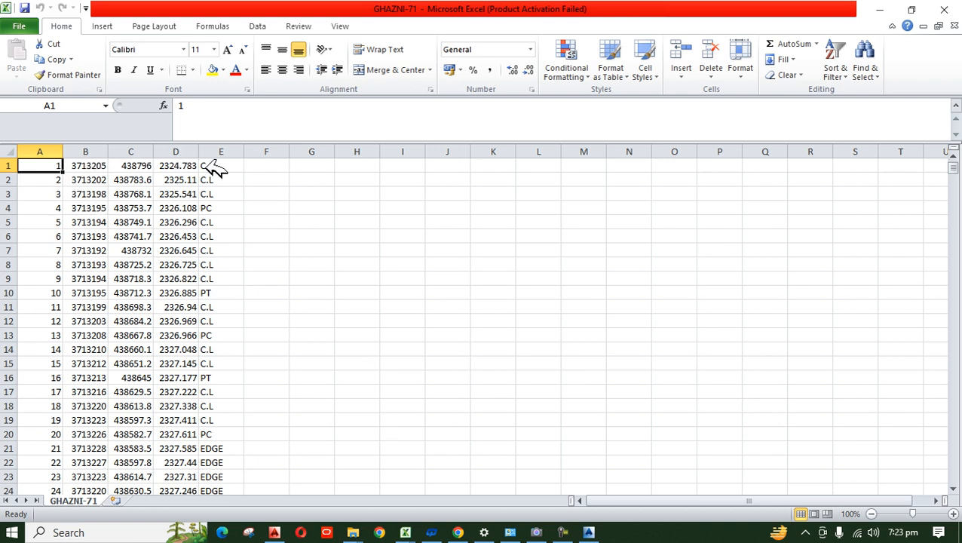
Insert the CONCATENATE function into cell F1, choosing it from the list of all functions.
left_click(279, 166)
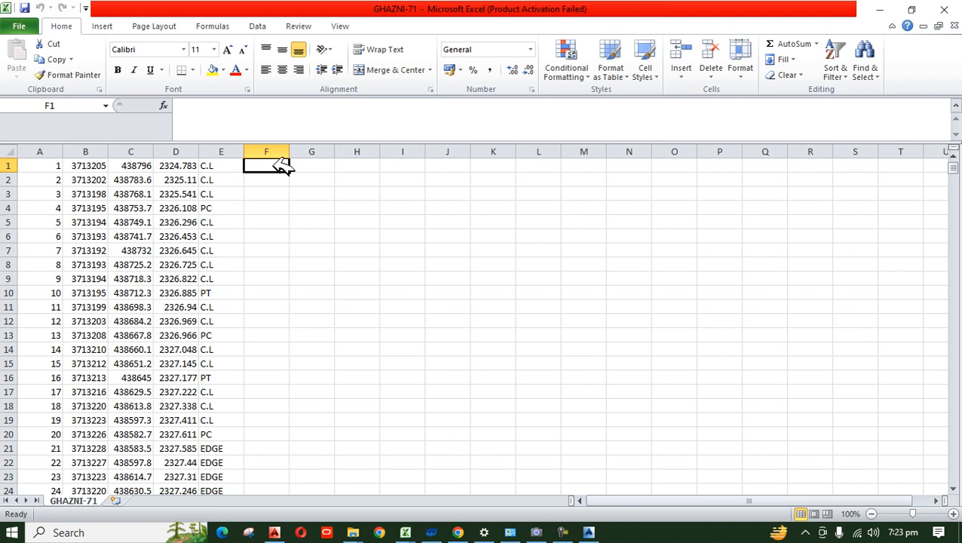
left_click(164, 106)
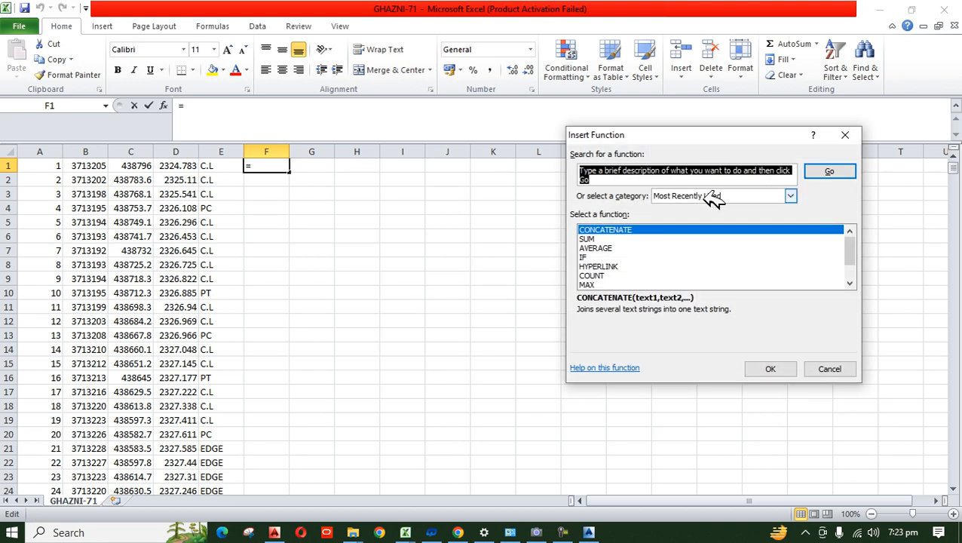
left_click(705, 197)
left_click(694, 217)
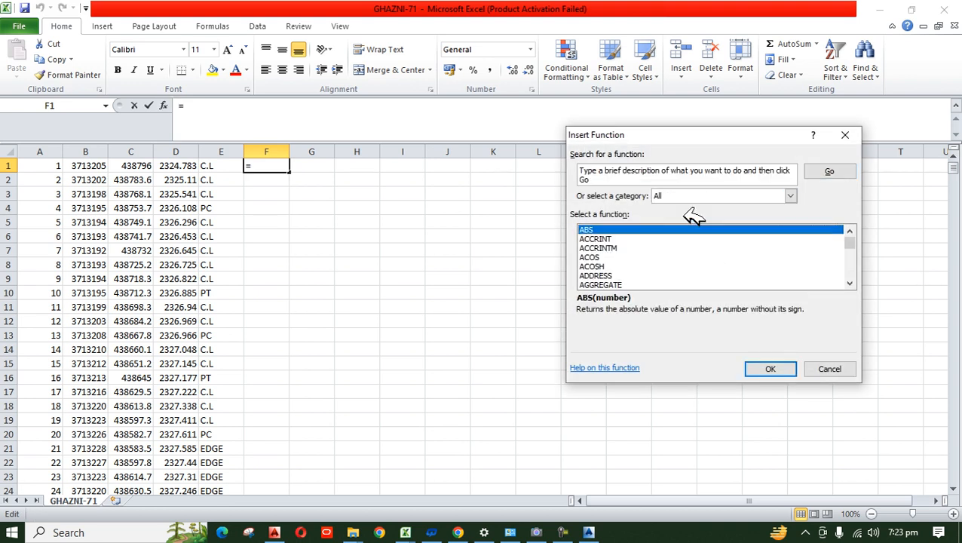
left_click(678, 238)
key("Down")
key("Down")
key("Down")
key("Down")
key("Down")
key("Down")
key("Down")
key("Down")
key("Down")
key("Down")
key("Down")
key("Down")
key("Down")
key("Down")
key("Down")
key("Down")
key("Down")
key("Down")
key("Down")
key("Down")
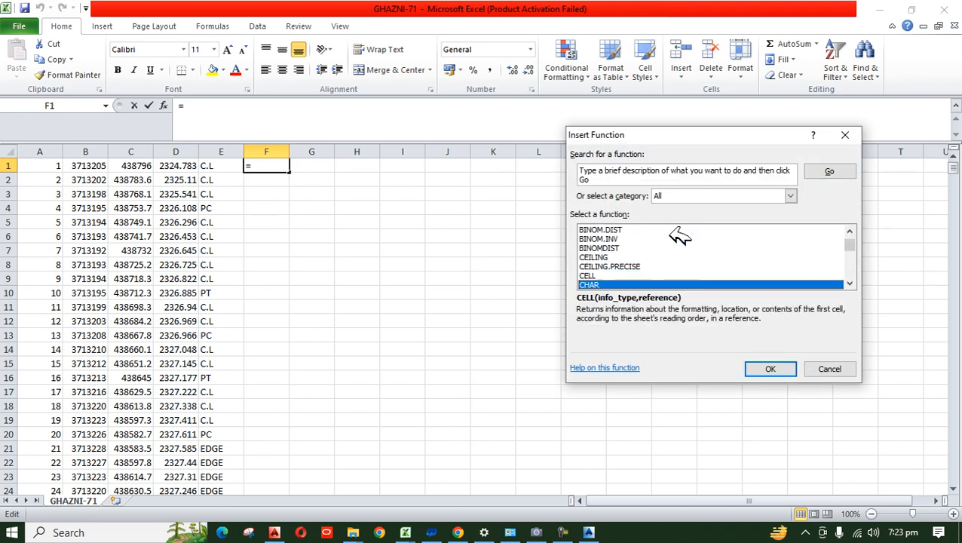
key("Down")
key("Down")
key("Down")
key("Down")
key("Down")
key("Down")
key("Down")
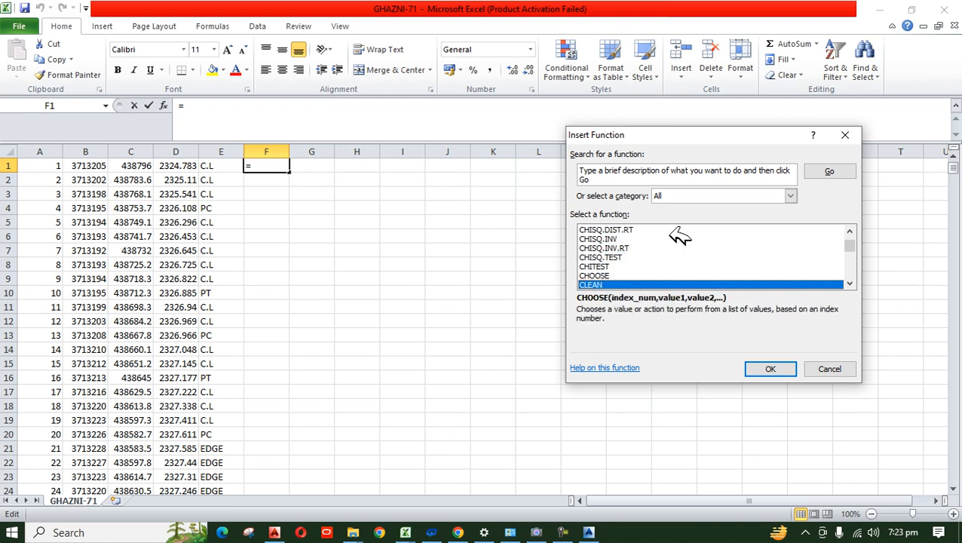
key("Down")
key("Down")
key("Down")
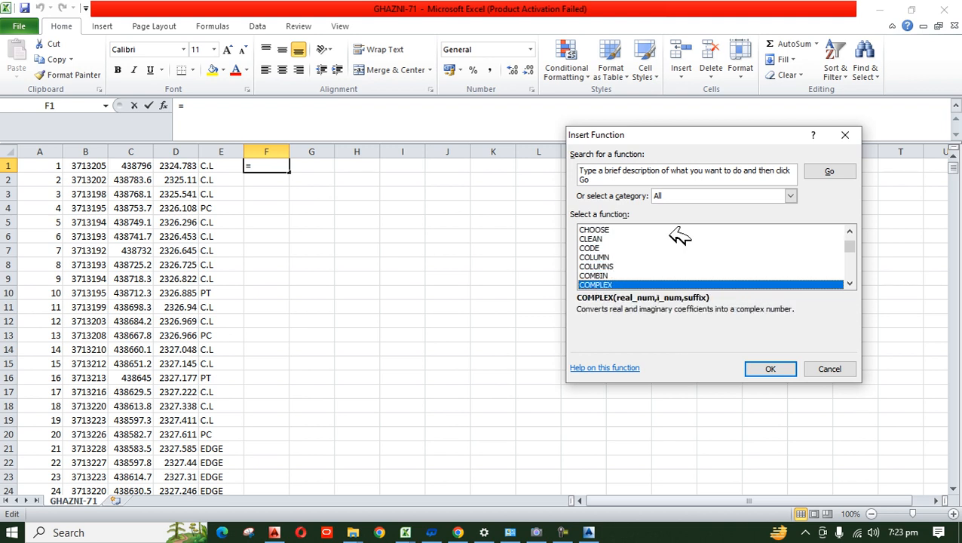
left_click(783, 370)
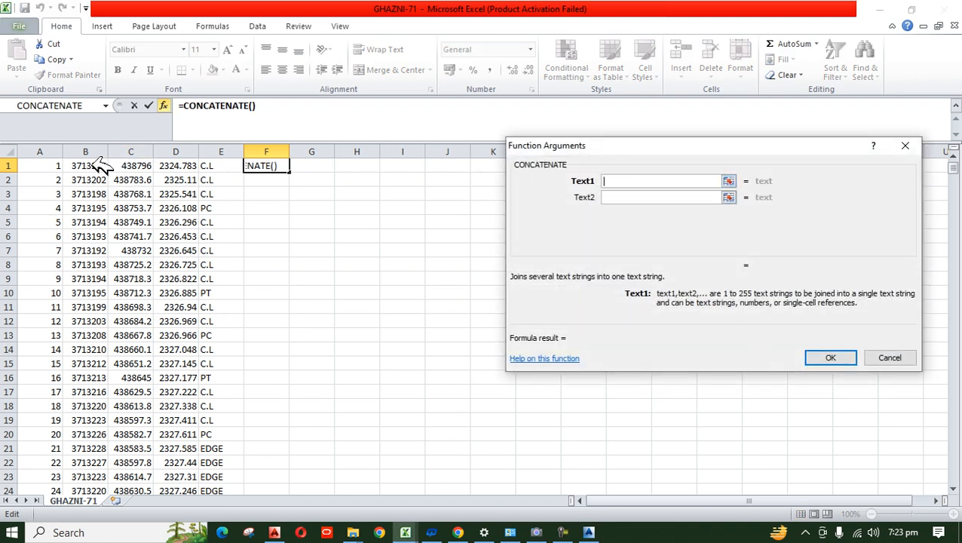
Set the CONCATENATE arguments to B1, a comma and C1, and confirm the formula in F1.
left_click(98, 166)
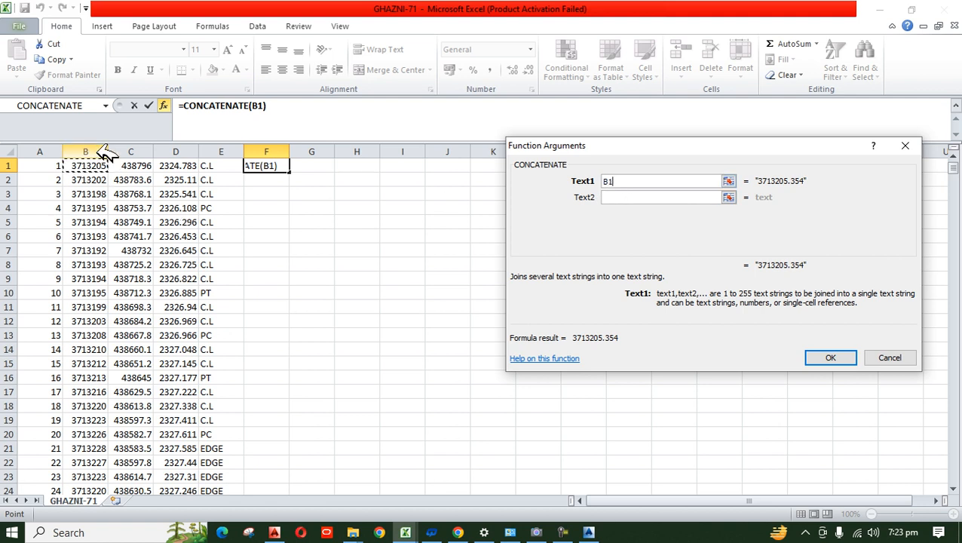
left_click(626, 198)
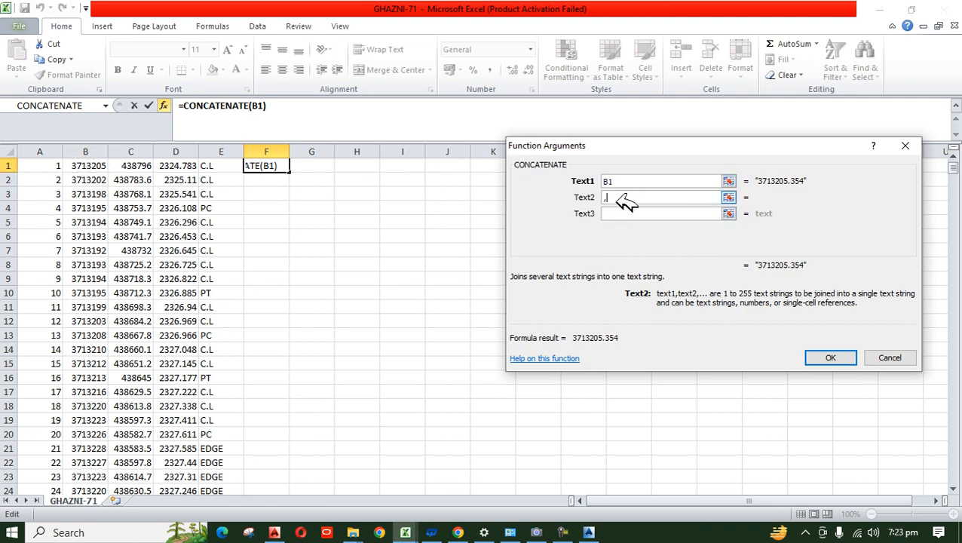
key("Tab")
left_click(139, 162)
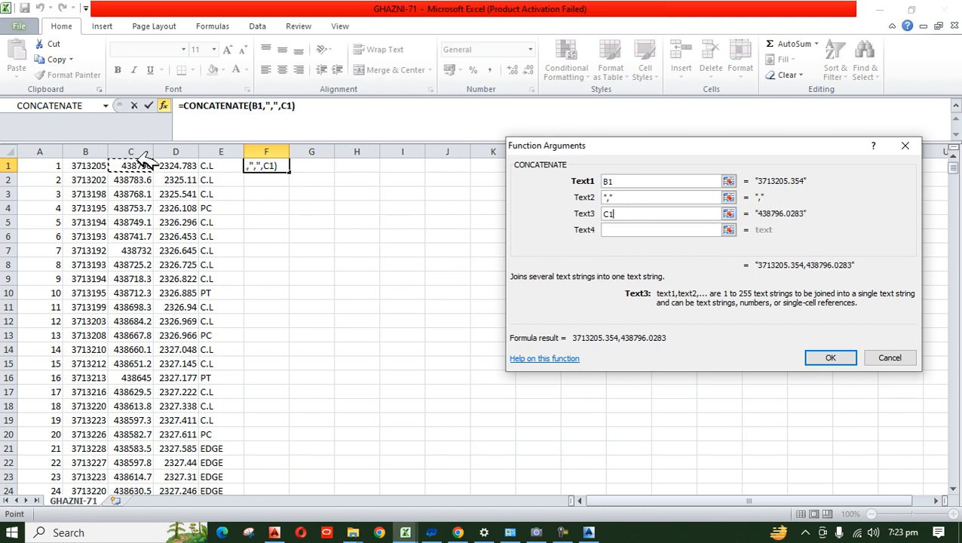
left_click(848, 356)
Widen columns F, B and C to show their full values, and fill the F1 formula down the whole data range.
left_click_drag(290, 151, 365, 151)
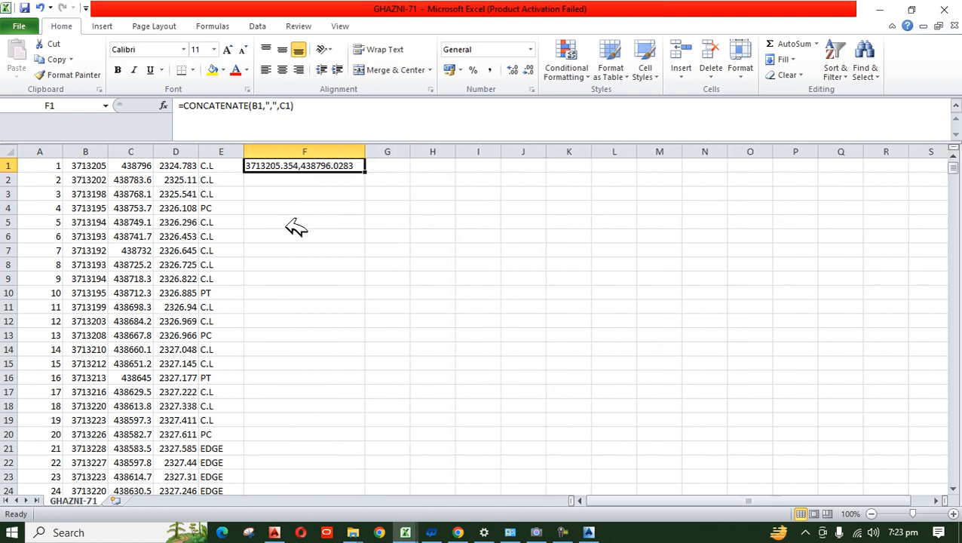
double_click(108, 151)
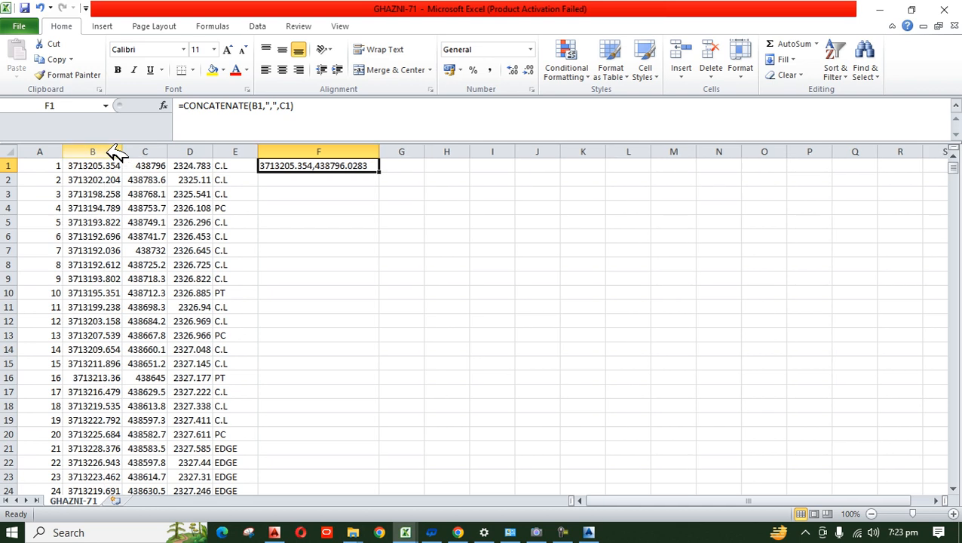
double_click(167, 151)
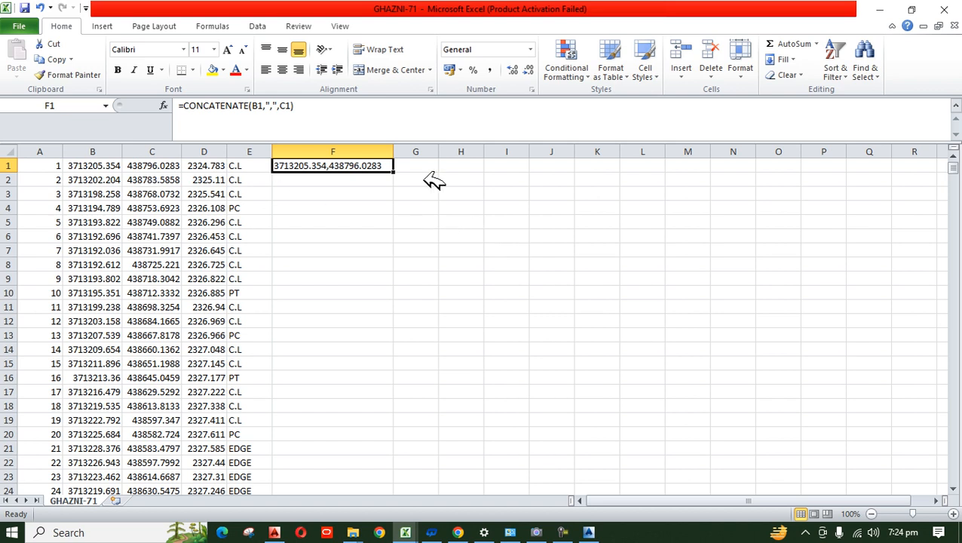
mouse_move(955, 167)
left_mouse_down()
mouse_move(946, 274)
mouse_move(957, 341)
mouse_move(954, 165)
left_mouse_up()
double_click(393, 172)
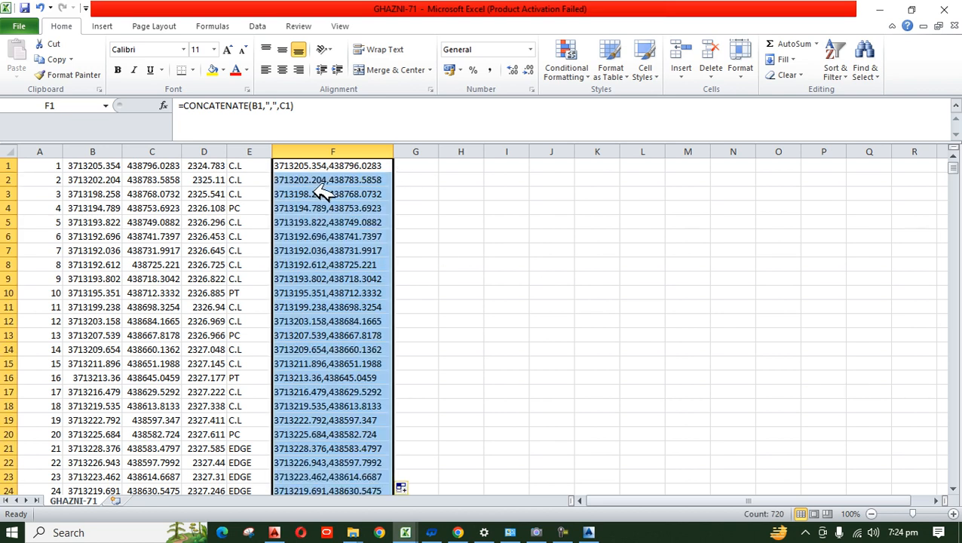
Filter the sheet by the description codes in column E so that only the C.L rows are shown.
left_click(254, 153)
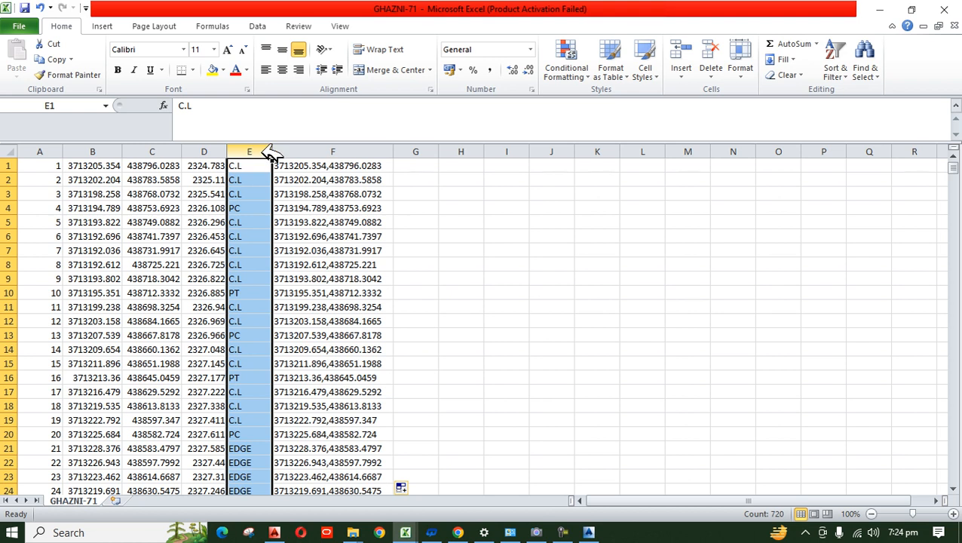
left_click(260, 26)
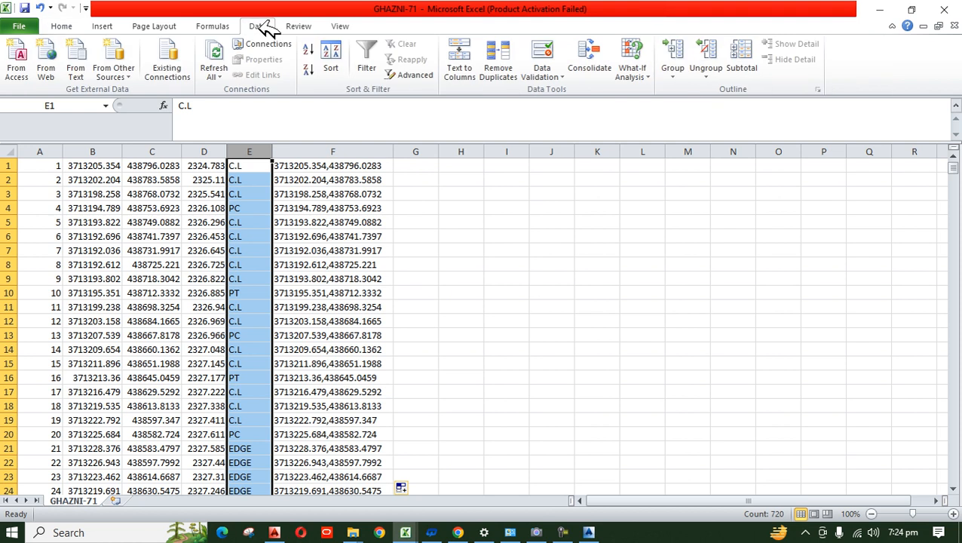
left_click(368, 64)
left_click(266, 165)
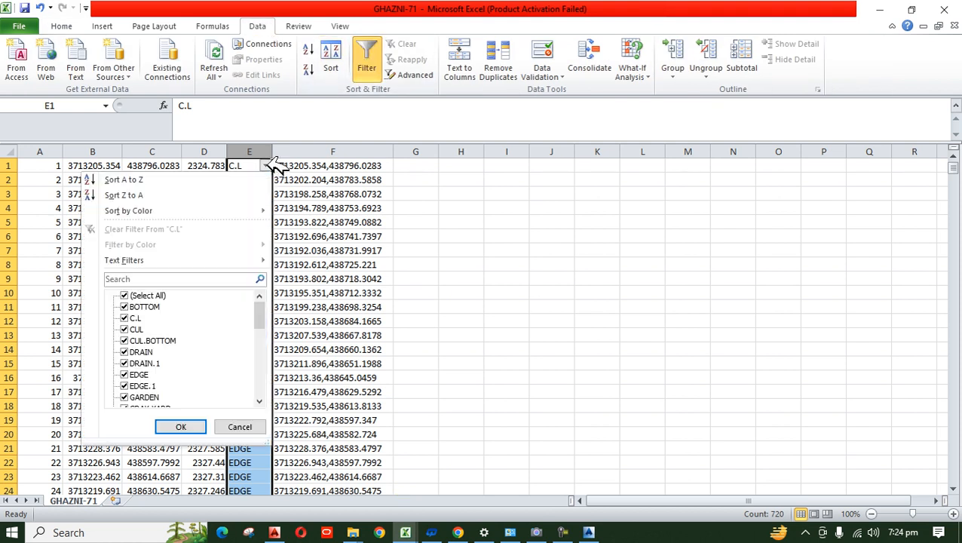
left_click(135, 294)
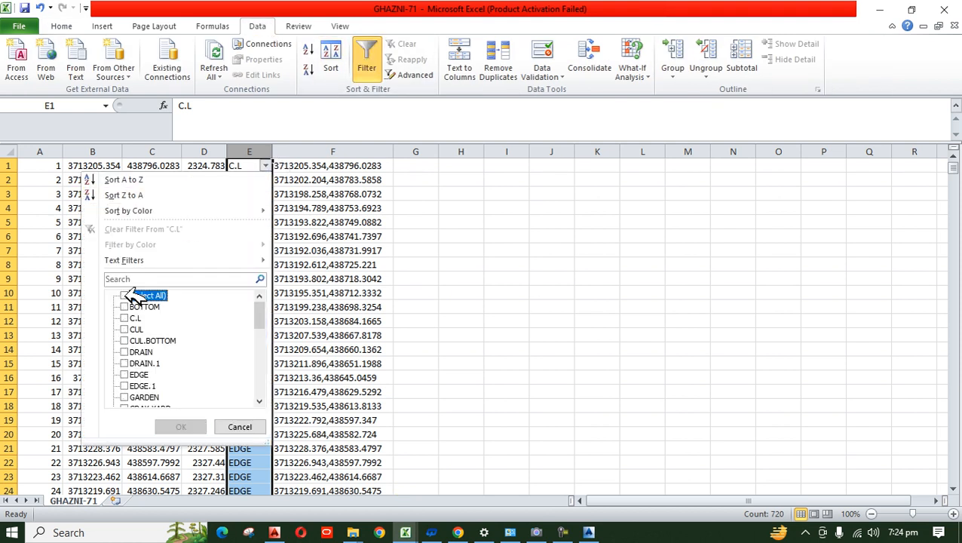
left_click(136, 317)
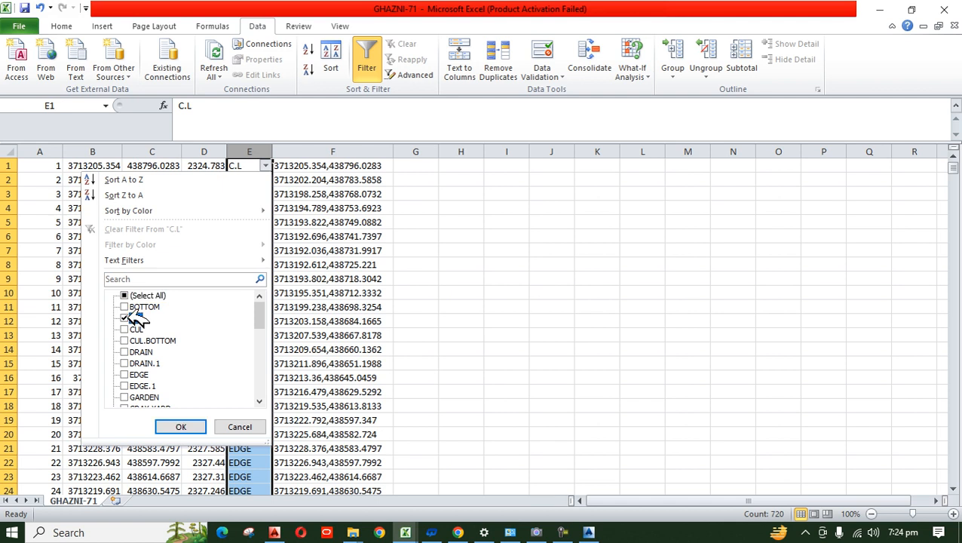
left_click(181, 426)
Copy the filtered coordinate strings in column F and switch to AutoCAD Civil 3D.
left_click(365, 150)
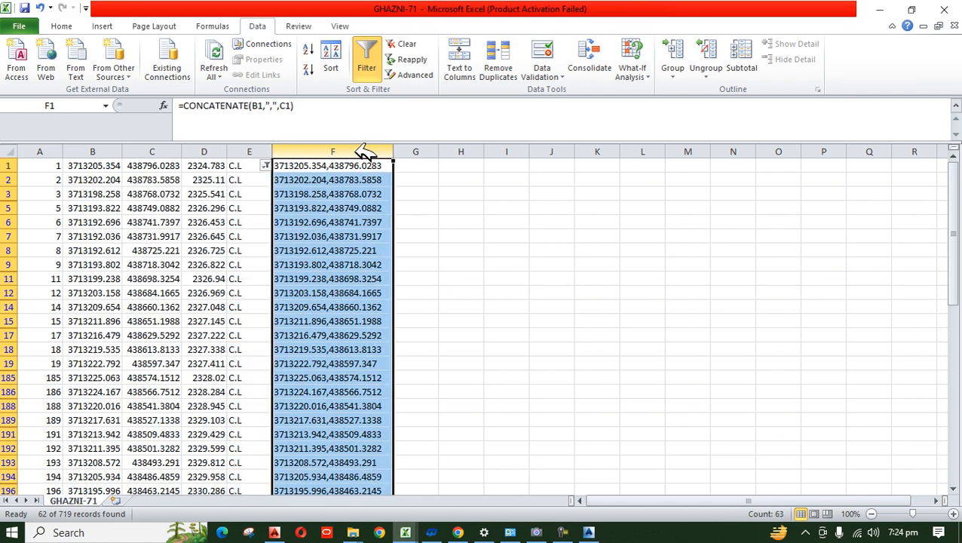
key("ctrl+c")
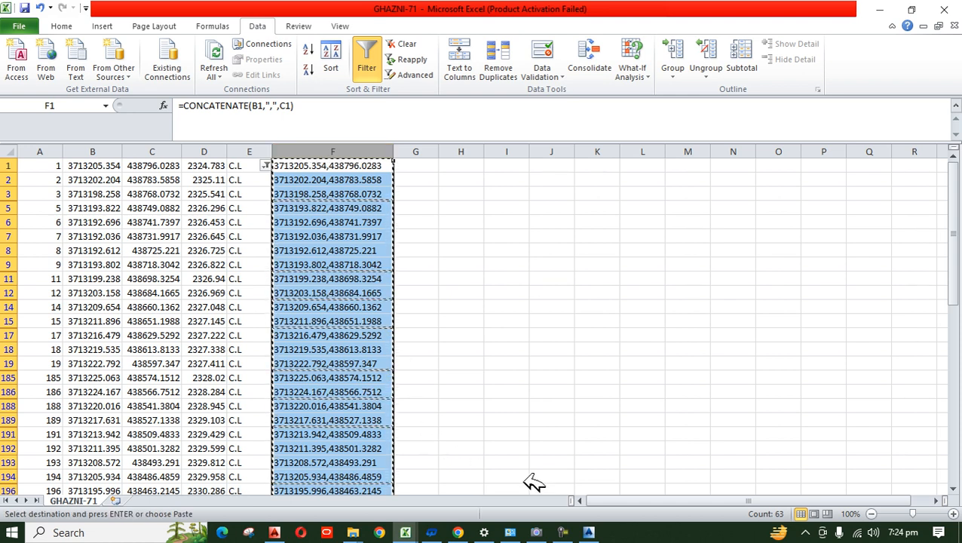
left_click(589, 530)
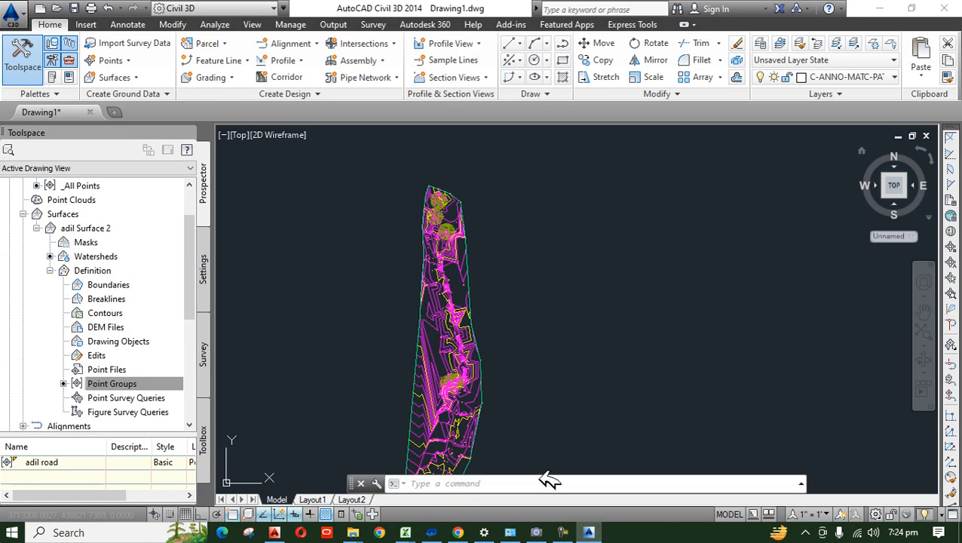
Draw a polyline by pasting the copied C.L coordinates as its vertices, and end the command.
type("pl")
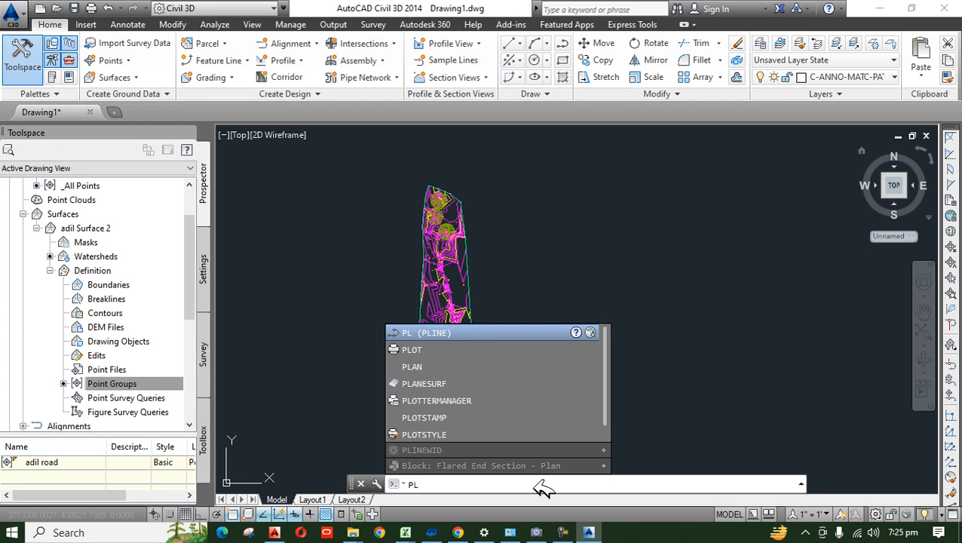
key("Return")
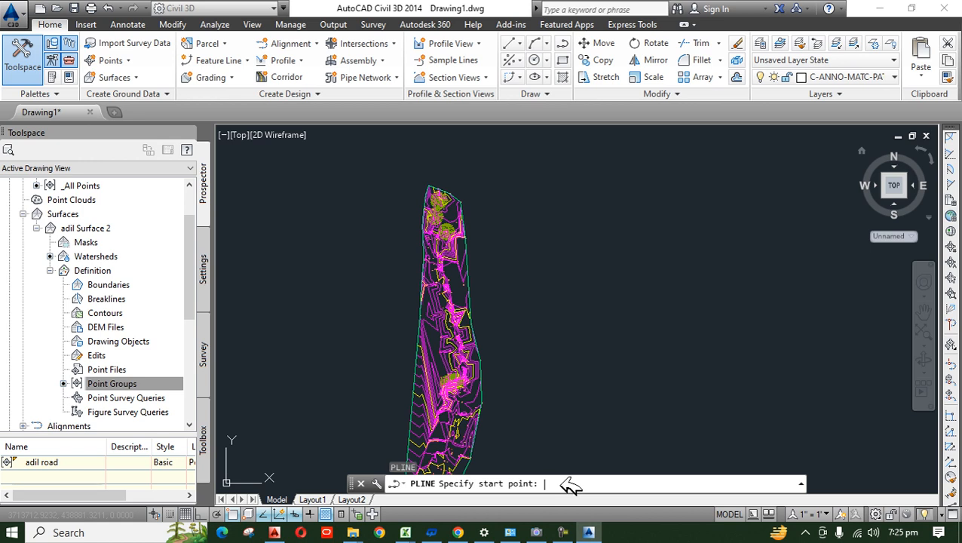
right_click(561, 481)
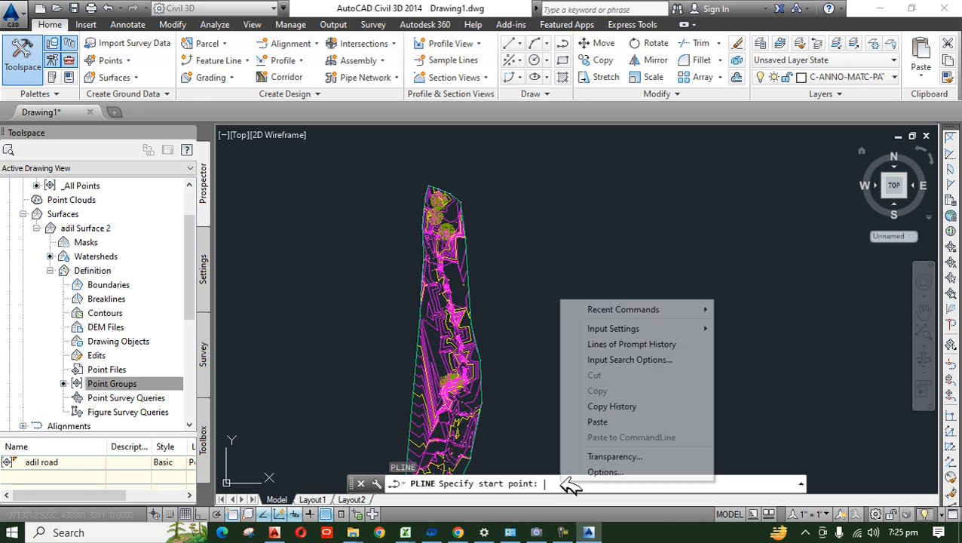
left_click(626, 424)
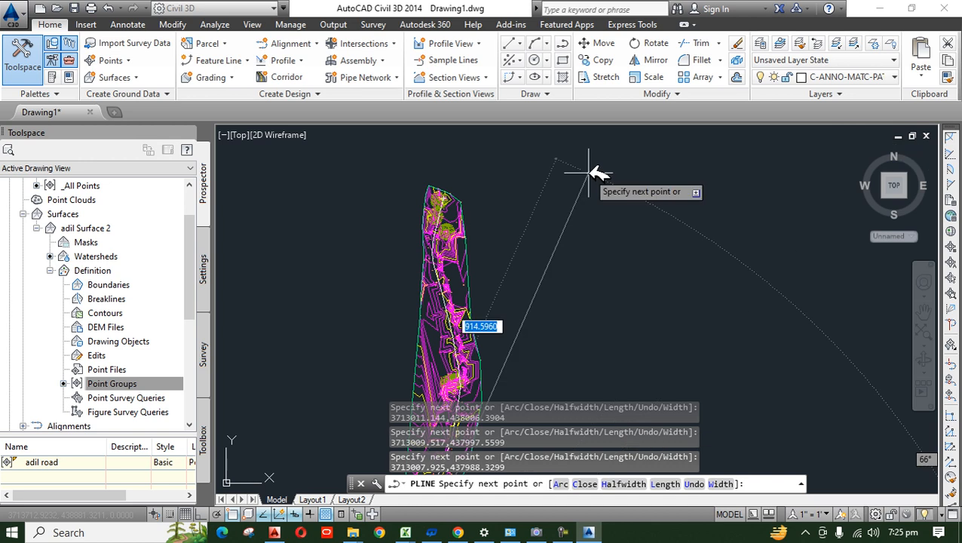
middle_click_drag(517, 327, 475, 117)
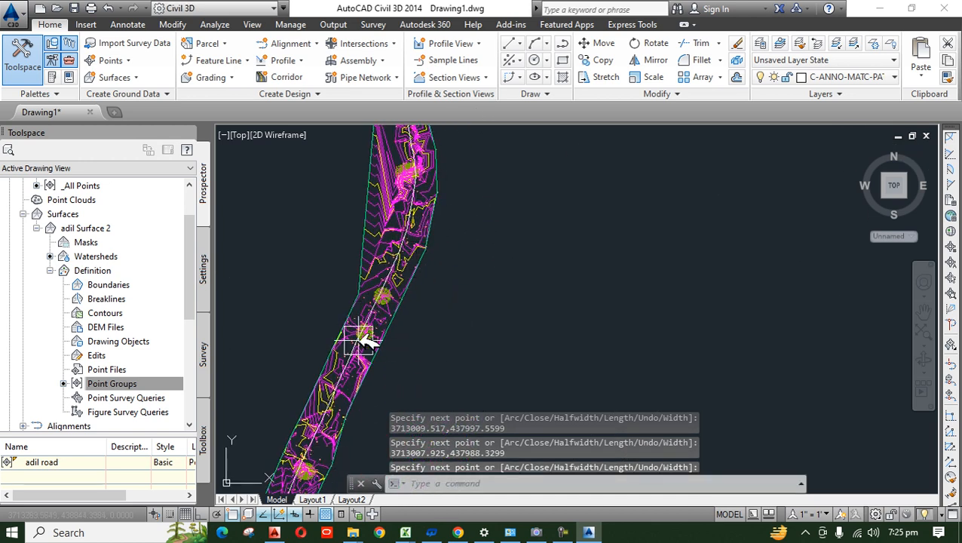
Examine at close range whether the polyline passes through the C.L survey points along the middle of the surface.
scroll(356, 345, "up", 6)
scroll(356, 345, "up", 5)
middle_click_drag(317, 343, 472, 199)
scroll(437, 248, "down", 4)
scroll(371, 312, "up", 4)
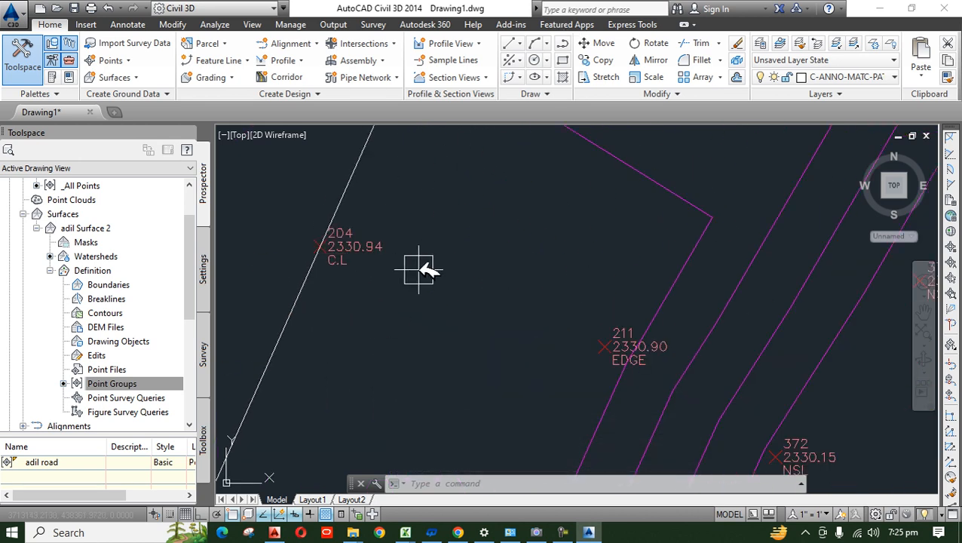
scroll(408, 318, "down", 4)
scroll(375, 370, "up", 7)
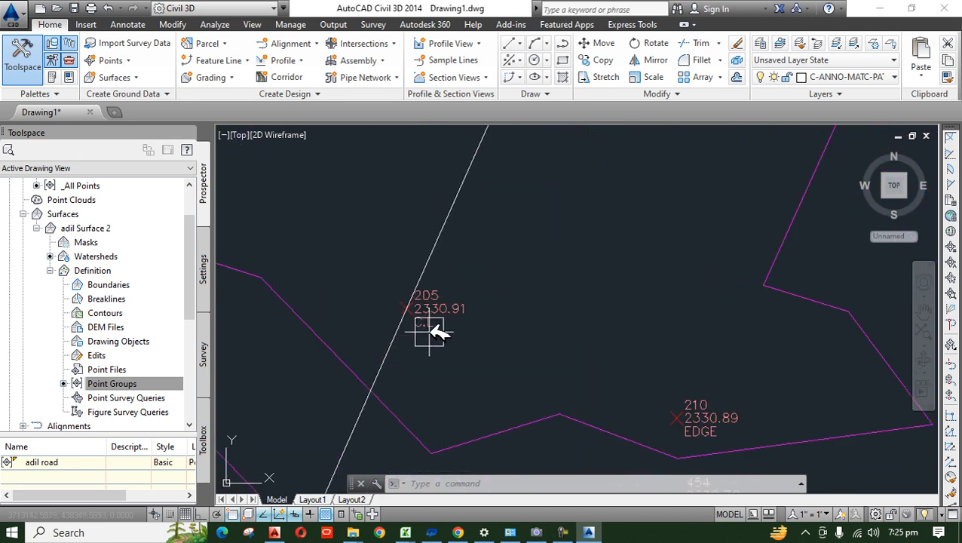
scroll(397, 357, "down", 7)
middle_click_drag(585, 171, 470, 473)
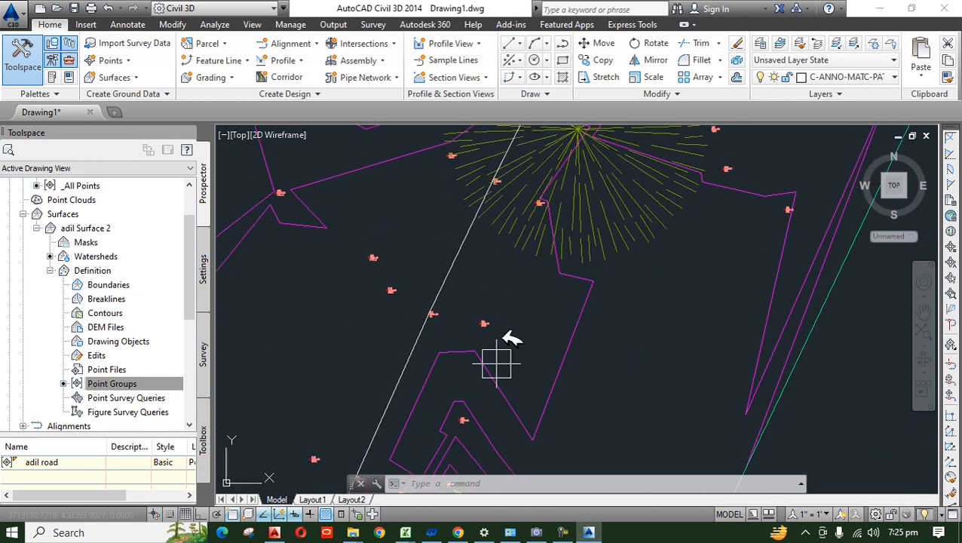
middle_click_drag(518, 177, 374, 536)
scroll(538, 140, "up", 4)
scroll(517, 341, "down", 3)
middle_click_drag(563, 251, 461, 495)
scroll(547, 254, "up", 3)
scroll(531, 414, "down", 4)
scroll(562, 332, "up", 10)
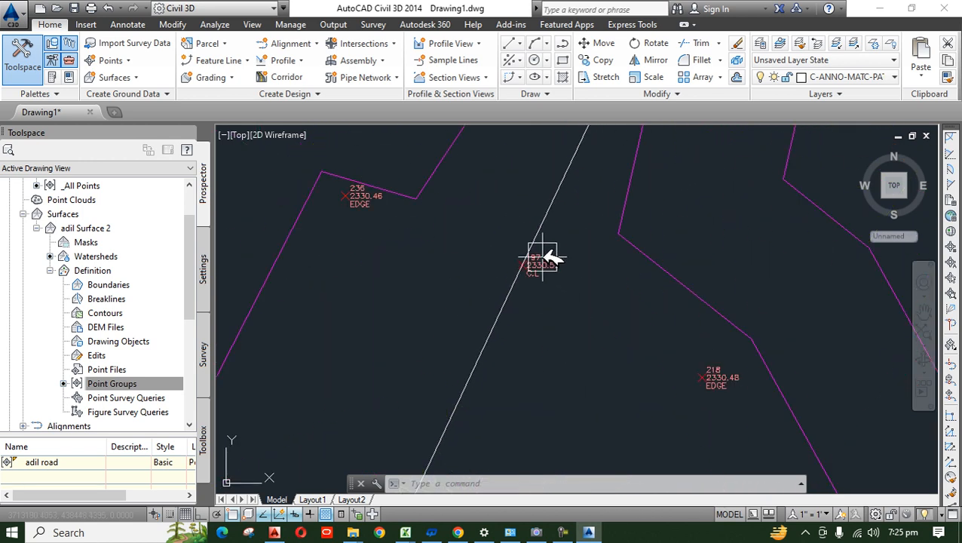
scroll(483, 386, "down", 6)
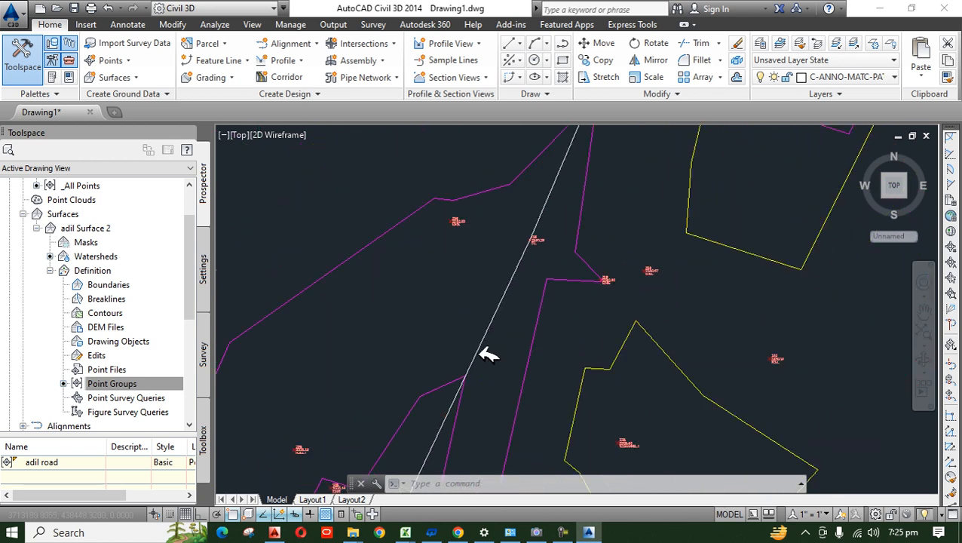
scroll(515, 310, "up", 5)
scroll(509, 328, "down", 9)
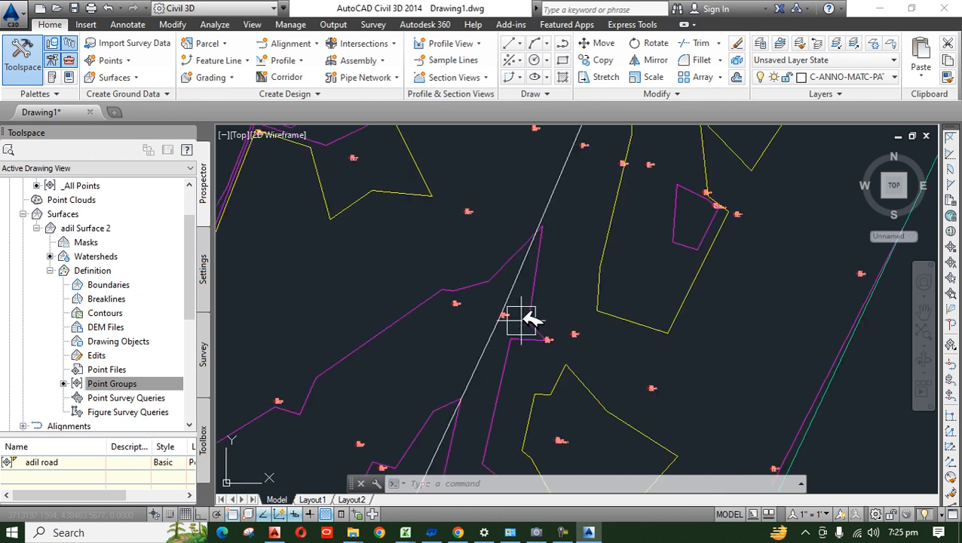
Follow the road centreline polyline through the contours up to the surface's northern end.
middle_click_drag(572, 240, 499, 457)
middle_click_drag(509, 293, 483, 423)
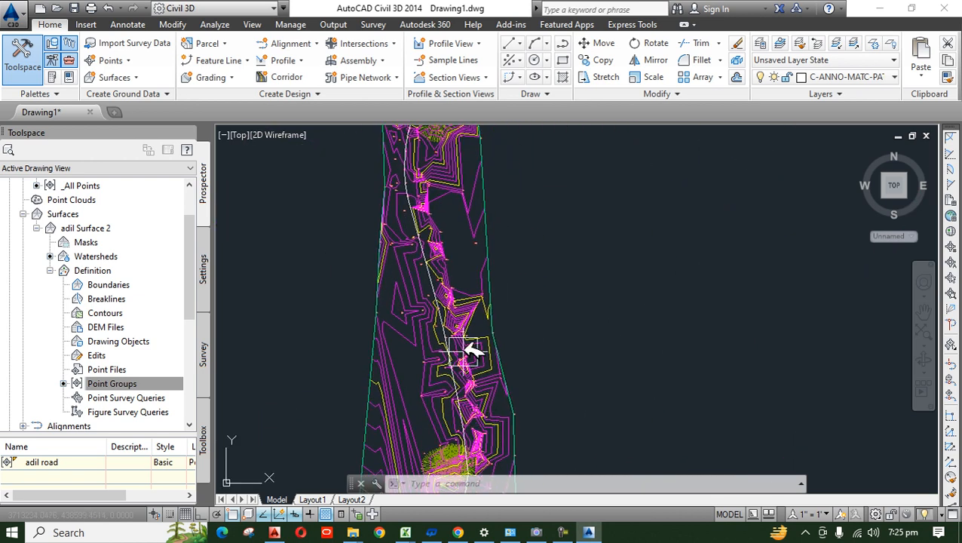
middle_click_drag(441, 287, 434, 335)
scroll(411, 275, "up", 2)
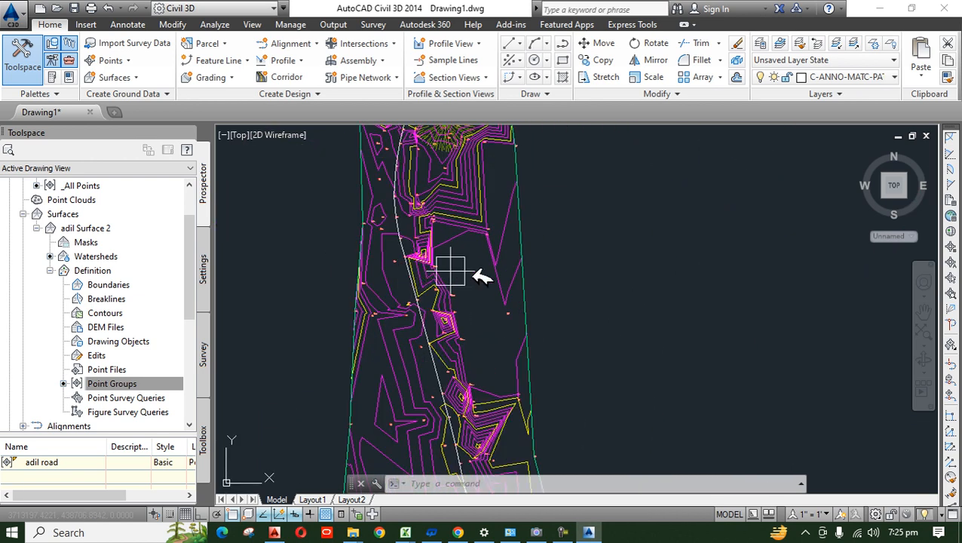
mouse_move(527, 302)
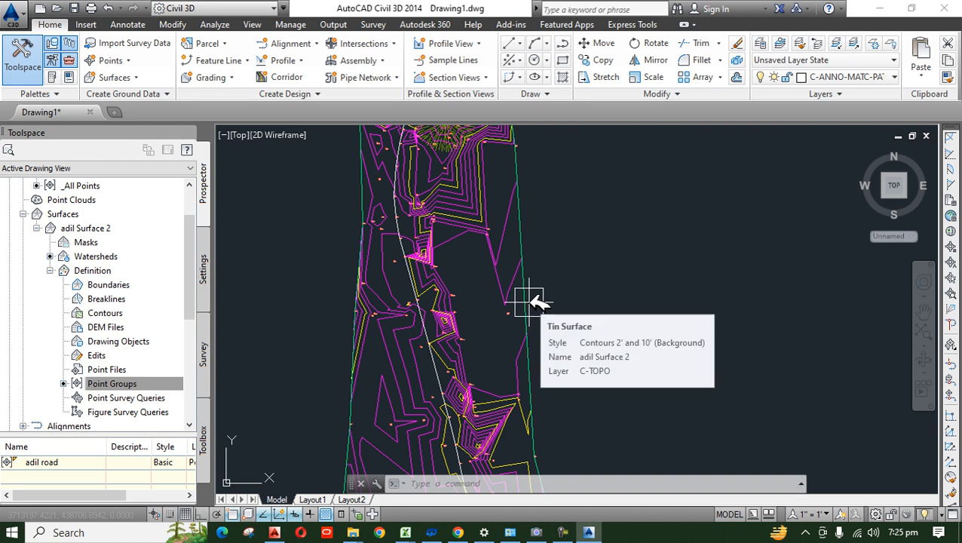
scroll(456, 217, "down", 2)
scroll(453, 214, "up", 2)
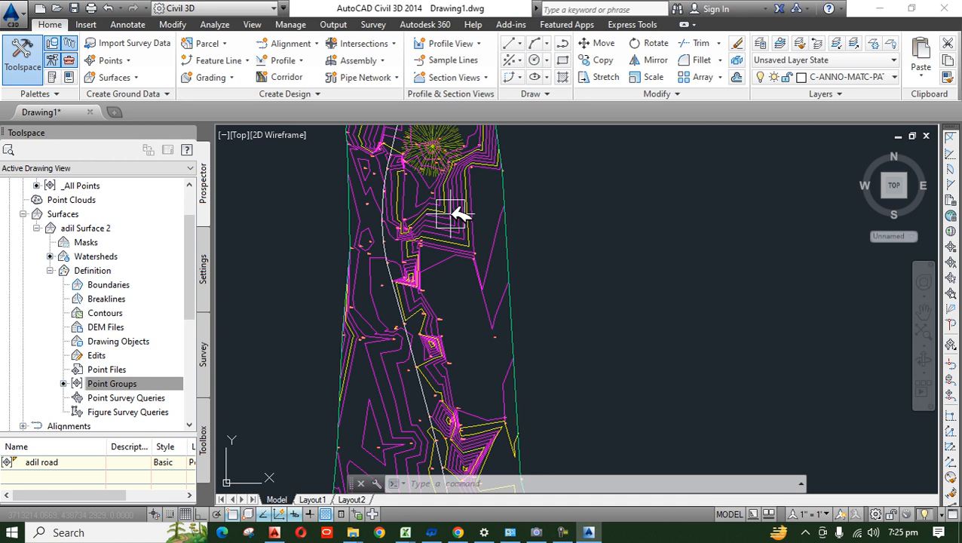
scroll(460, 215, "down", 3)
middle_click_drag(461, 215, 465, 242)
scroll(461, 251, "up", 2)
Freeze the layers of the surface, the survey points and the tree symbols, leaving only the centreline polyline displayed.
mouse_move(457, 251)
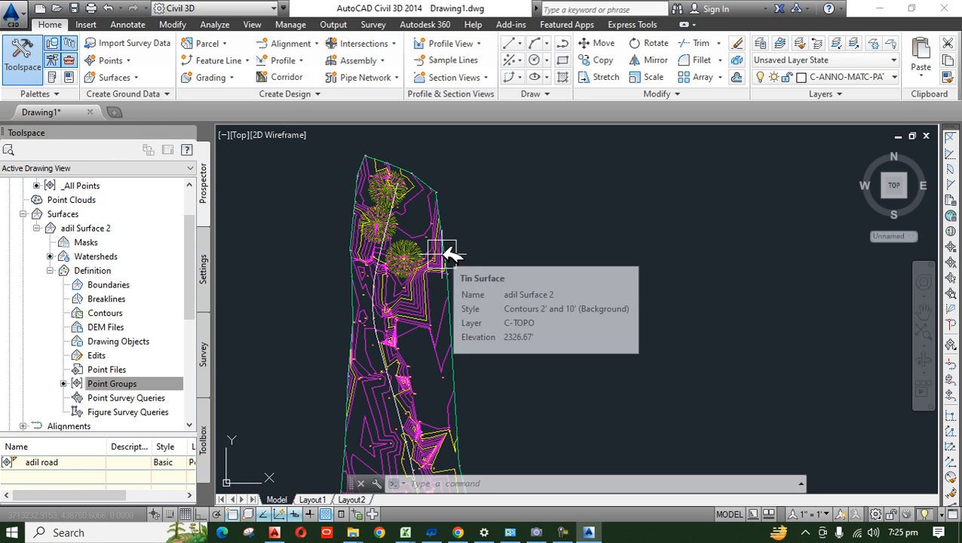
left_click(444, 254)
left_click(49, 24)
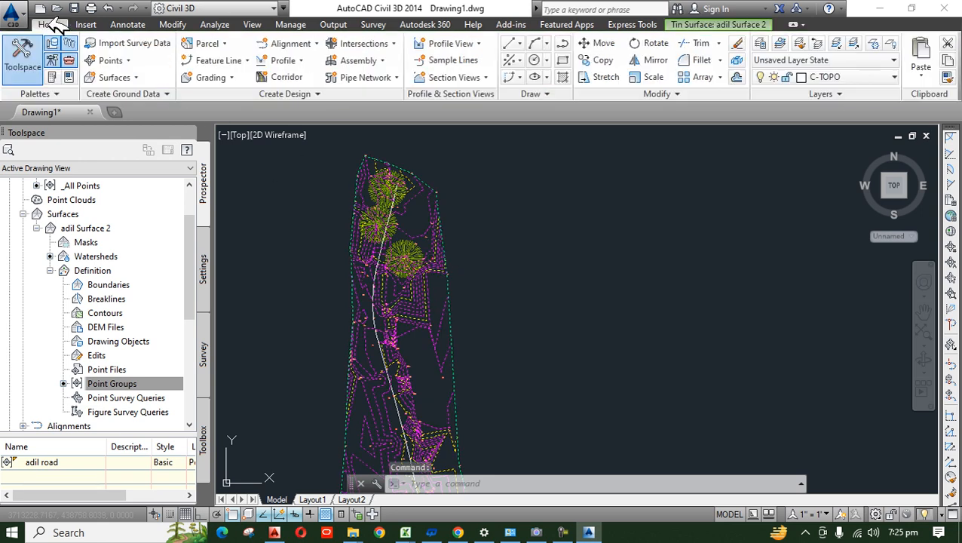
left_click(874, 42)
left_click(435, 211)
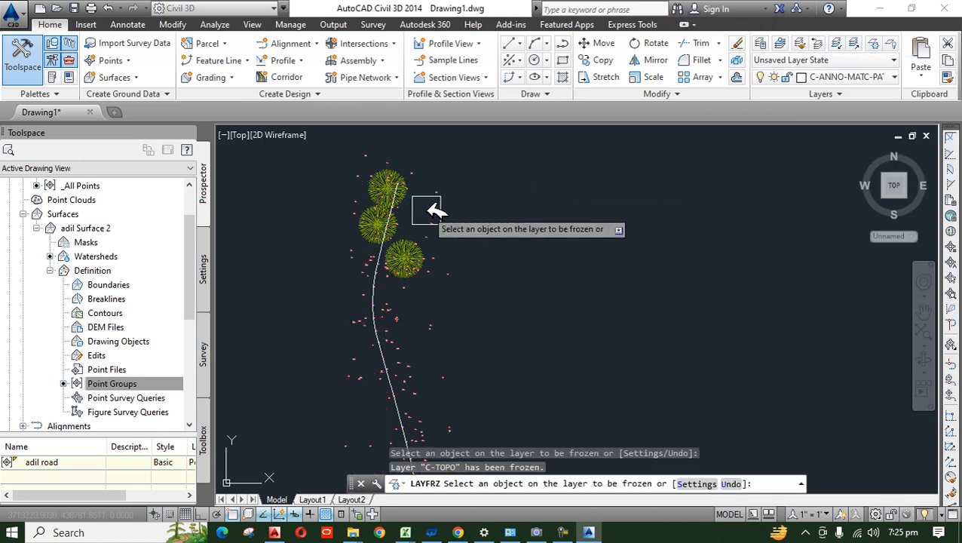
left_click(413, 275)
left_click(413, 258)
scroll(473, 175, "down", 5)
middle_click_drag(498, 245, 518, 288)
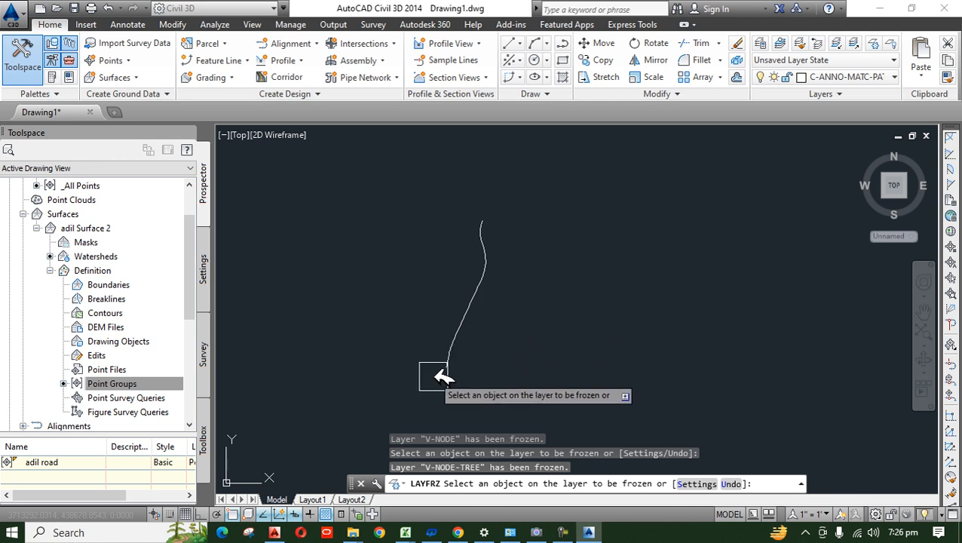
middle_click_drag(569, 349, 615, 373)
key("Escape")
key("Escape")
key("Escape")
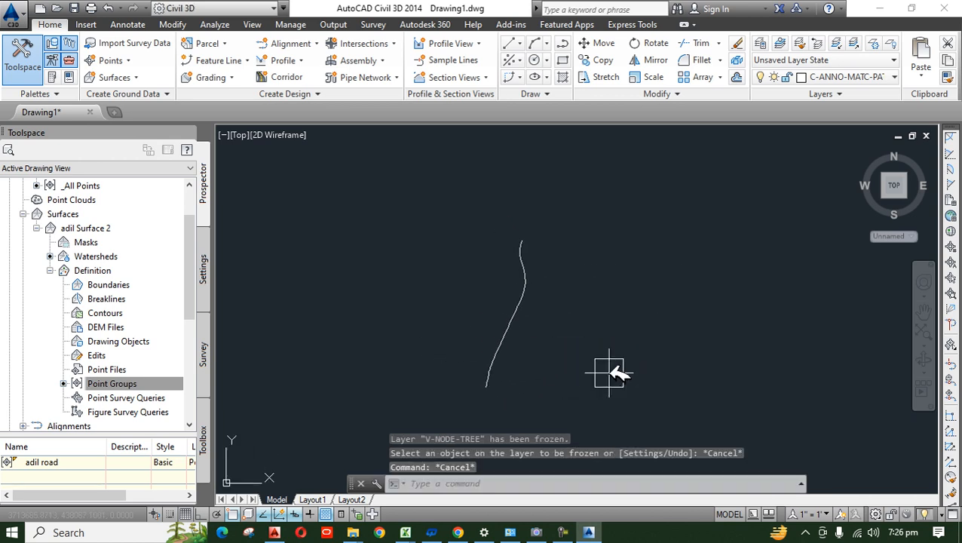
left_click(626, 352)
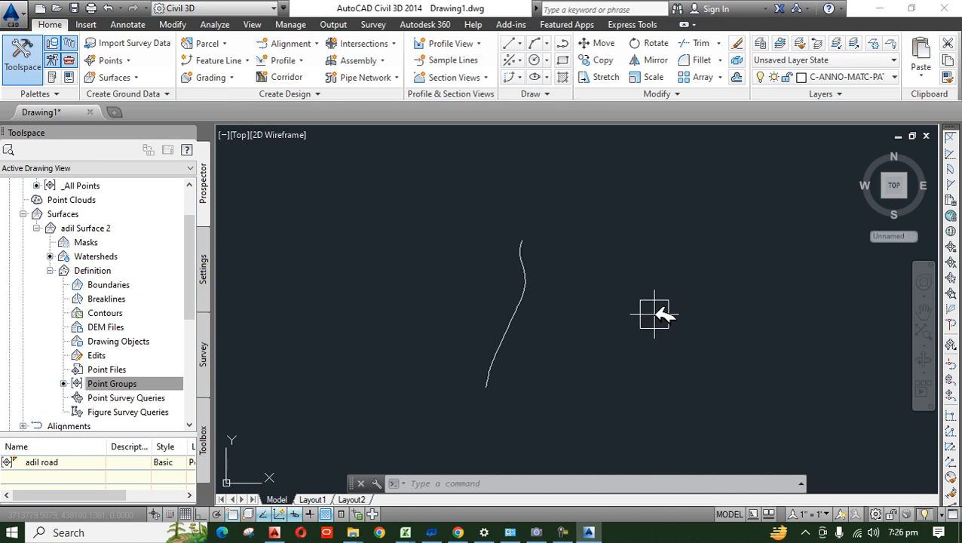
scroll(561, 317, "up", 2)
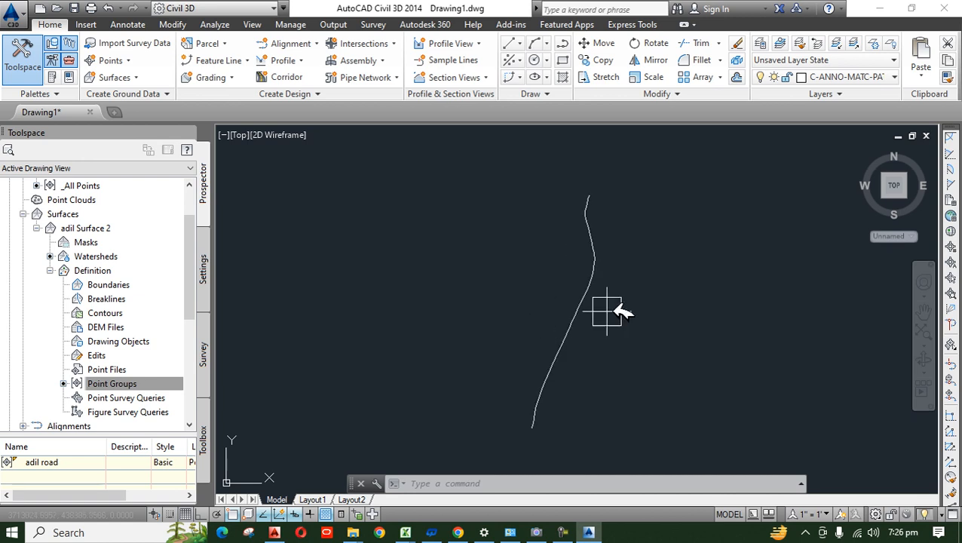
middle_click_drag(662, 298, 586, 303)
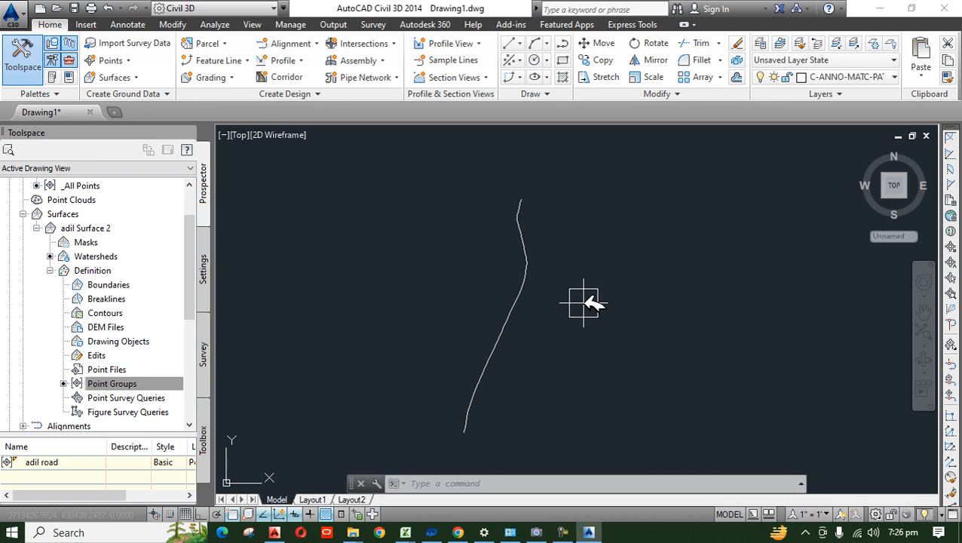